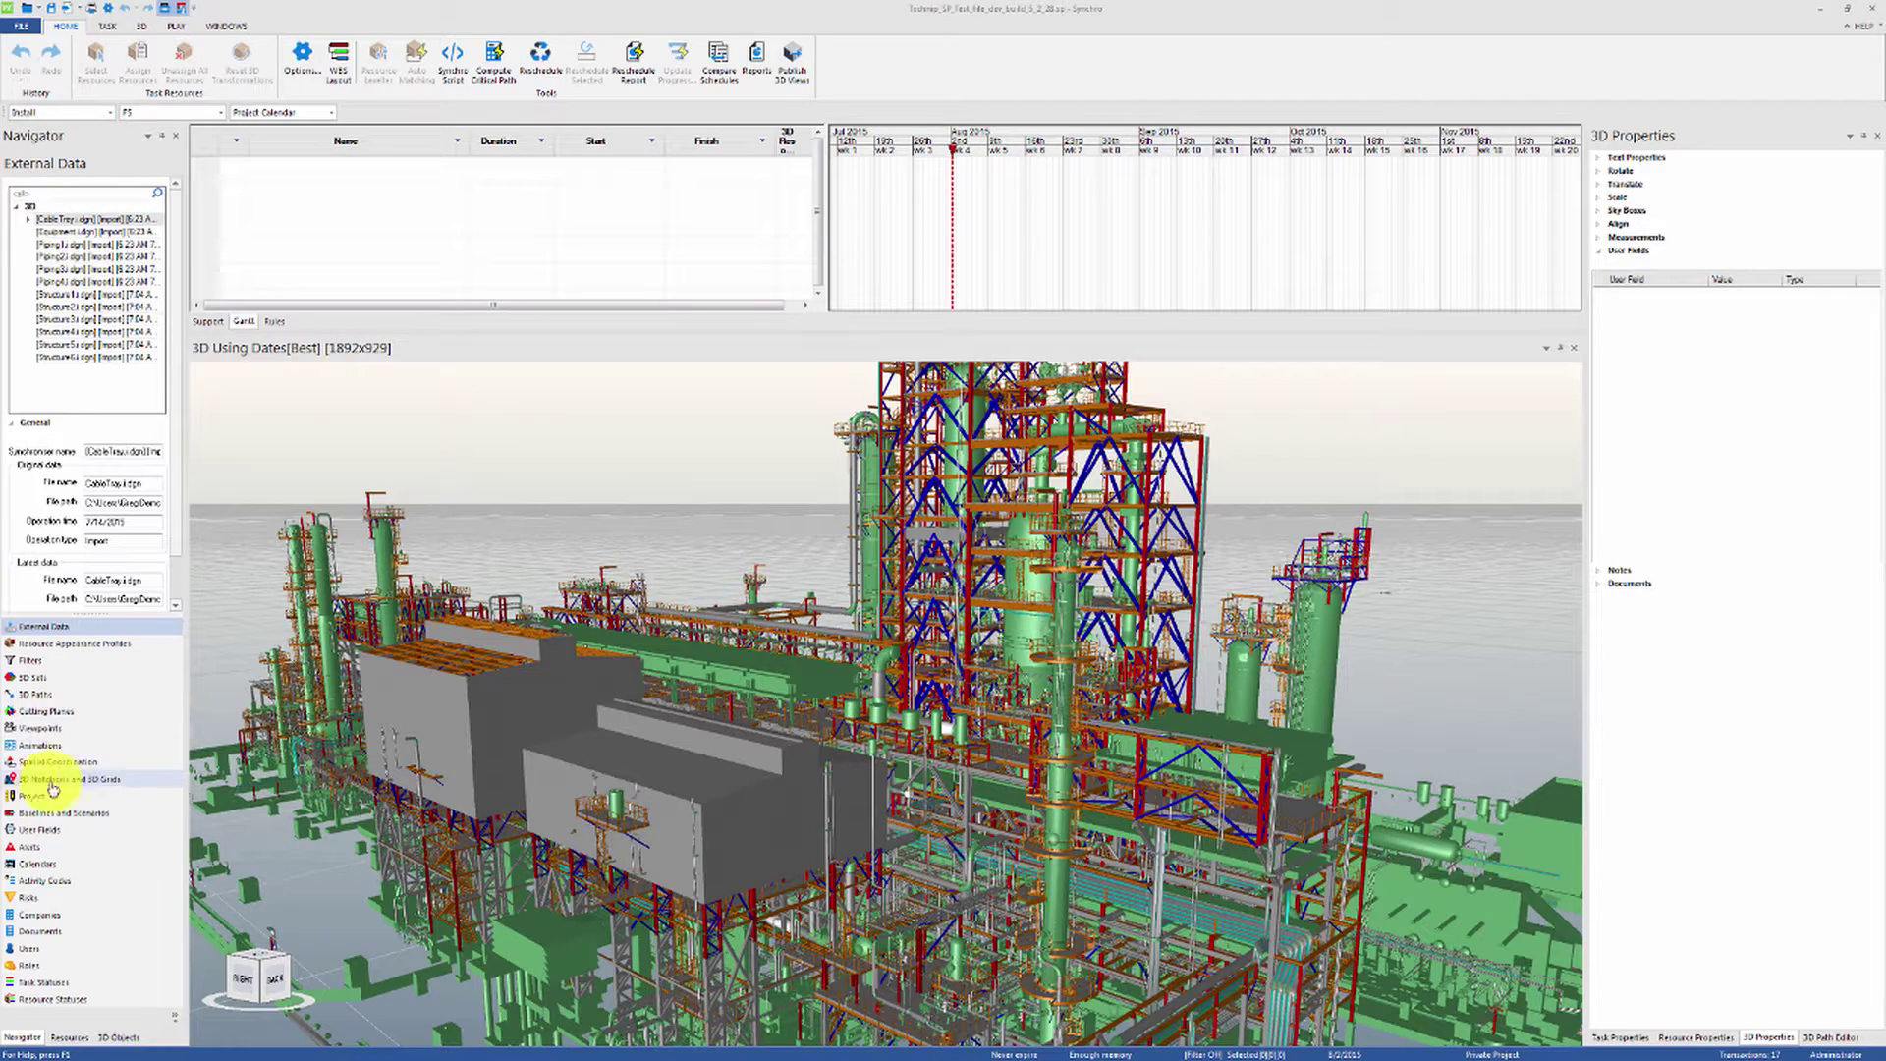
- Review the project's user fields, and examine the user field values of a green air cooler on the pipe rack
{"action": "left_click", "coordinate": [36, 830]}
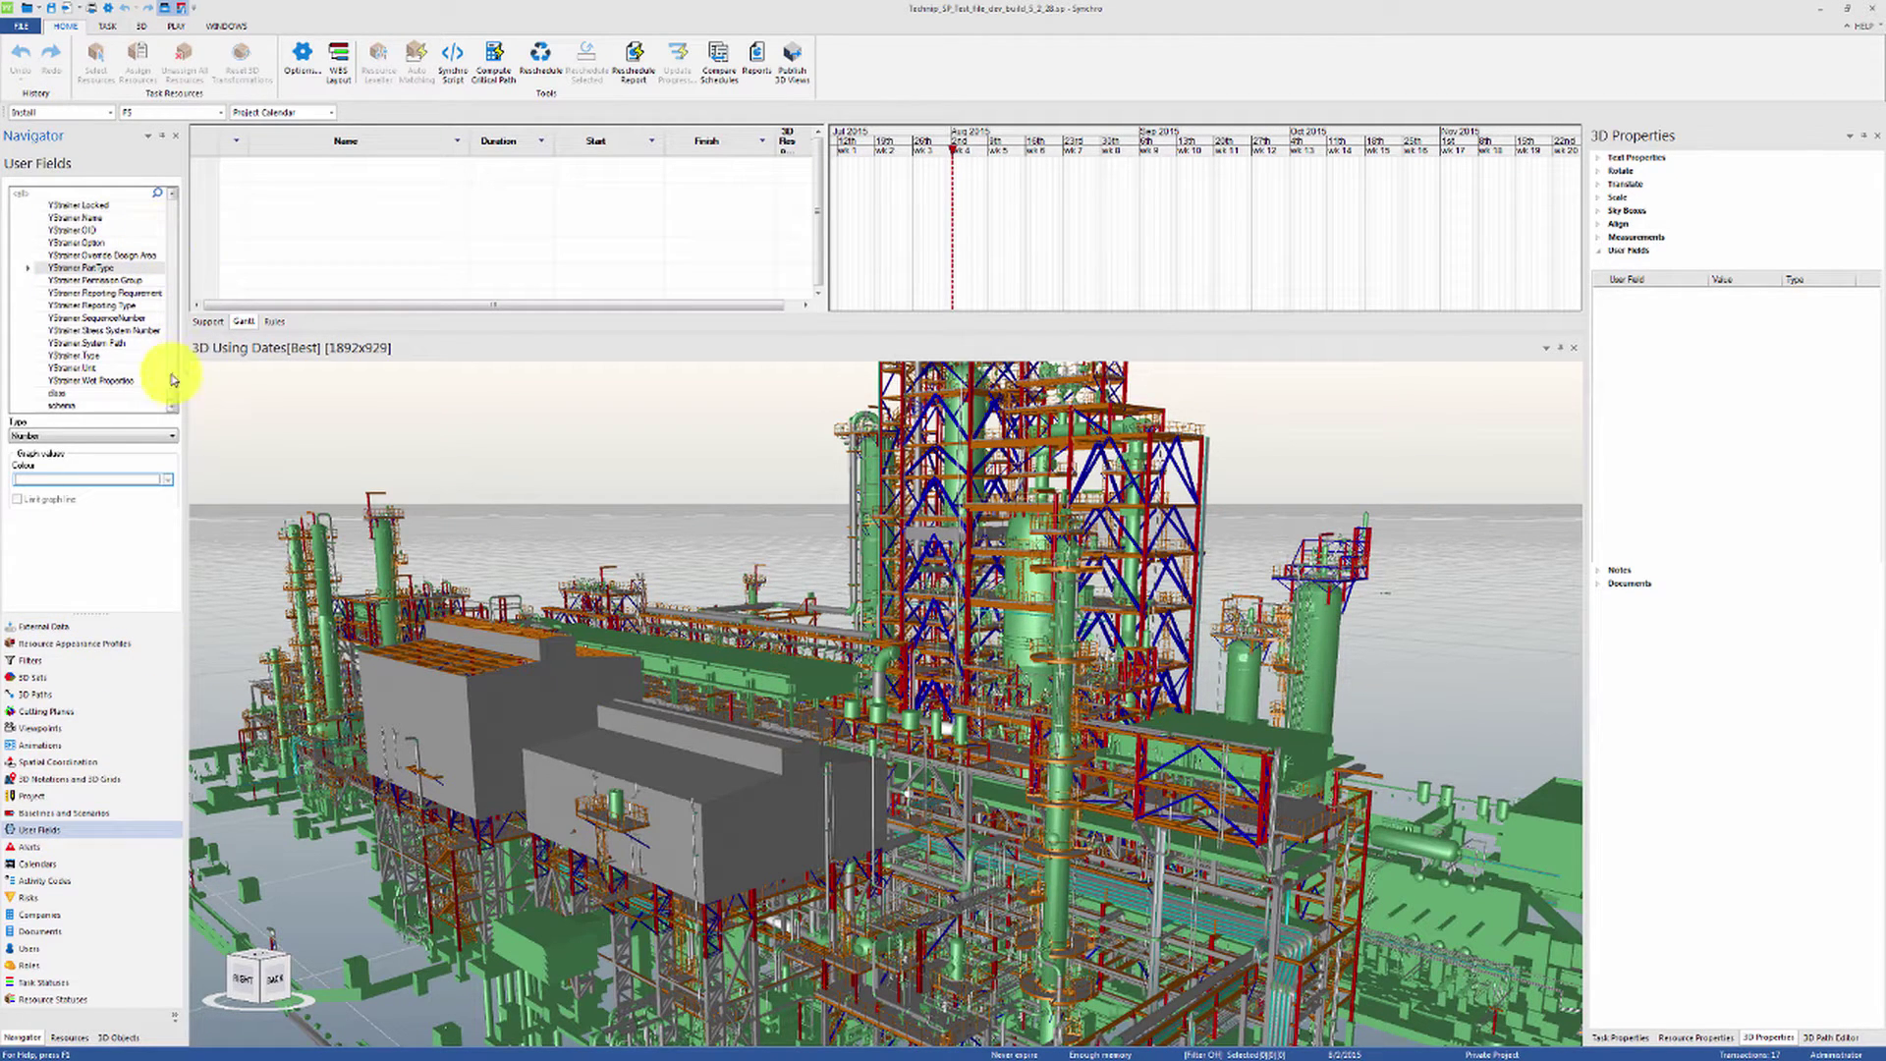
{"action": "left_click_drag", "start_coordinate": [172, 403], "coordinate": [181, 209]}
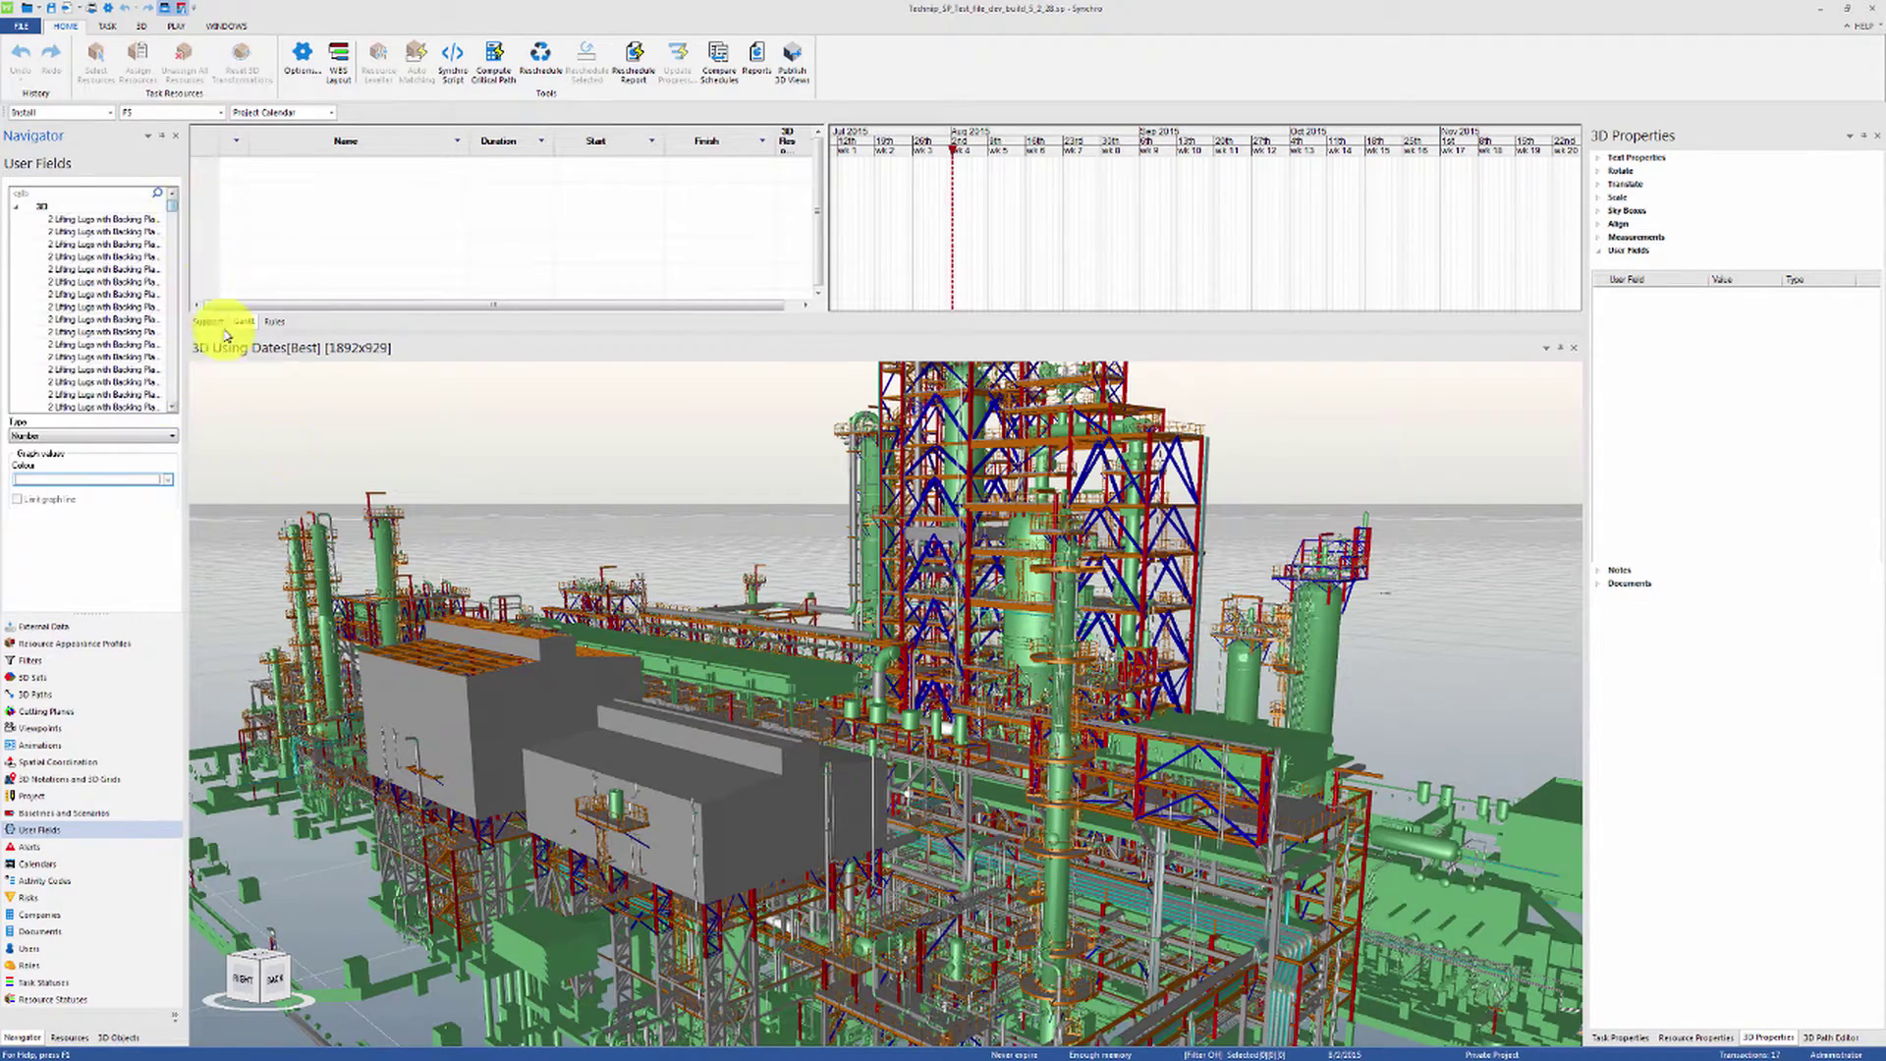
{"action": "middle_click_drag", "start_coordinate": [708, 720], "coordinate": [815, 746]}
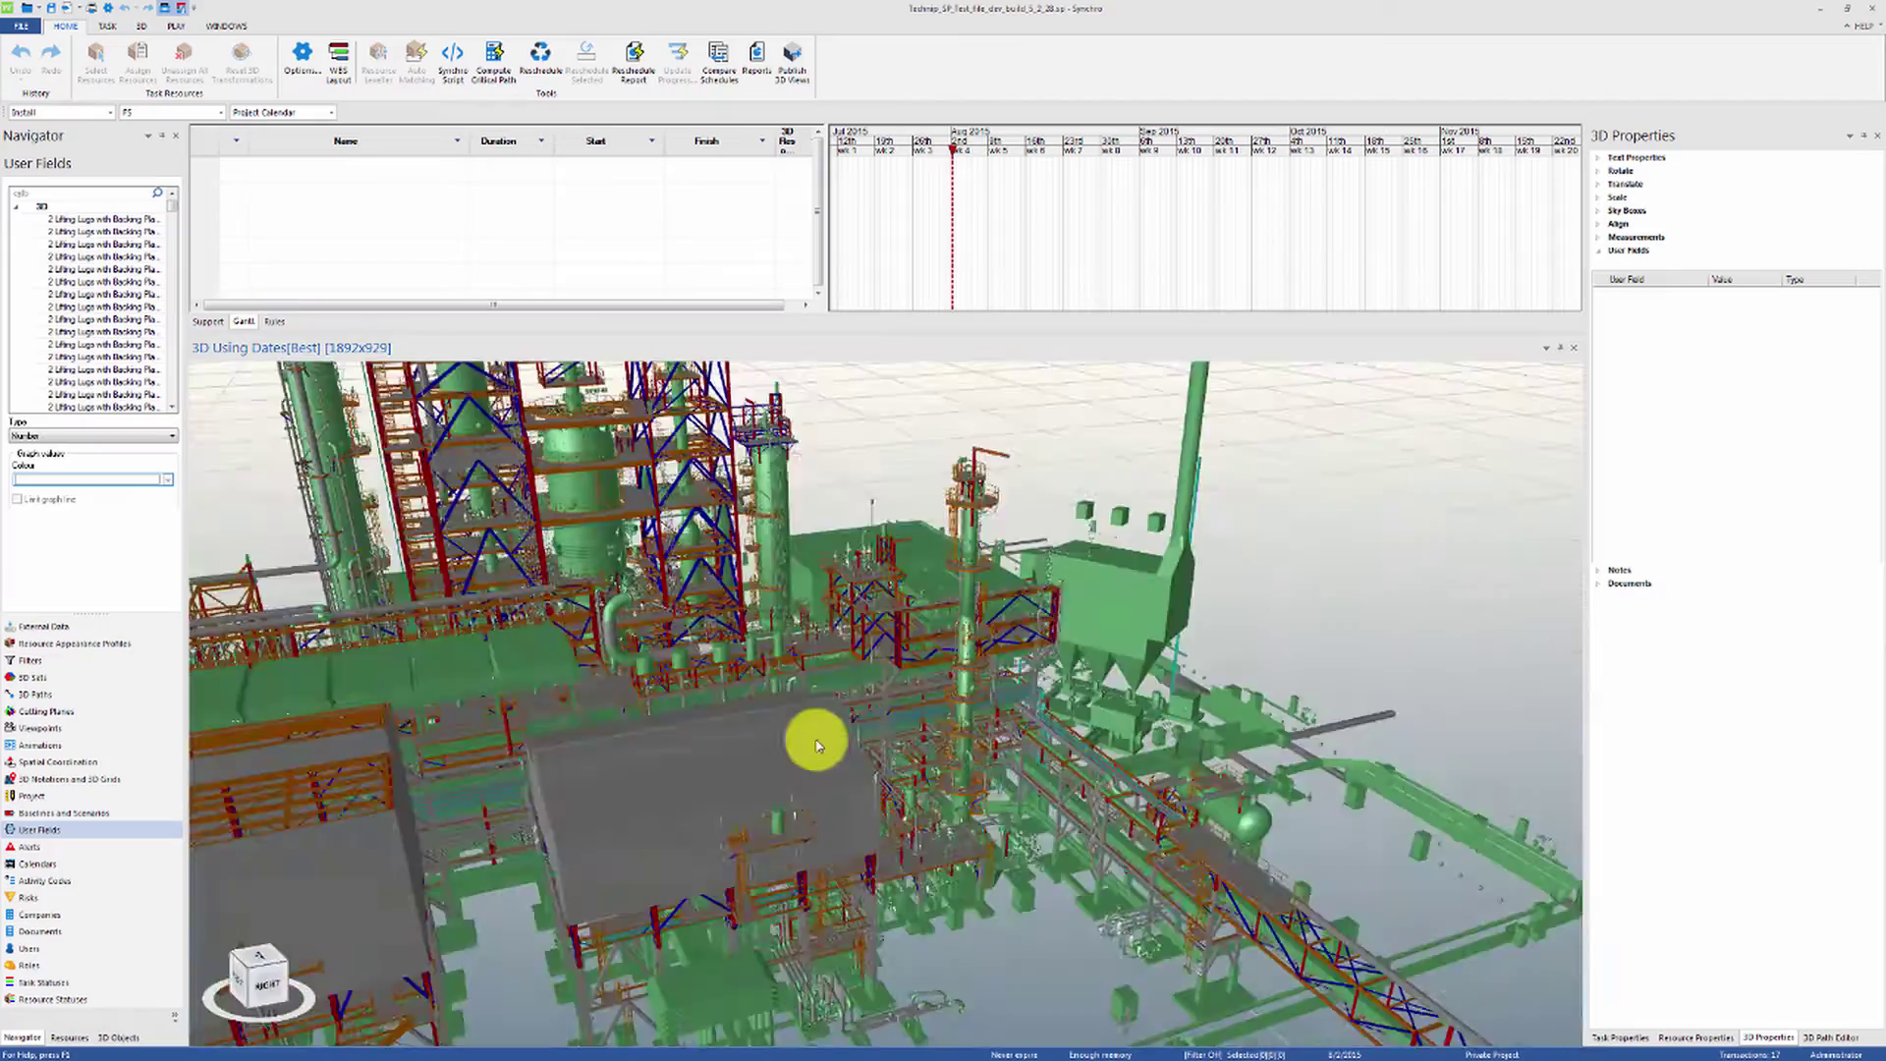
{"action": "left_click_drag", "start_coordinate": [817, 746], "coordinate": [597, 731]}
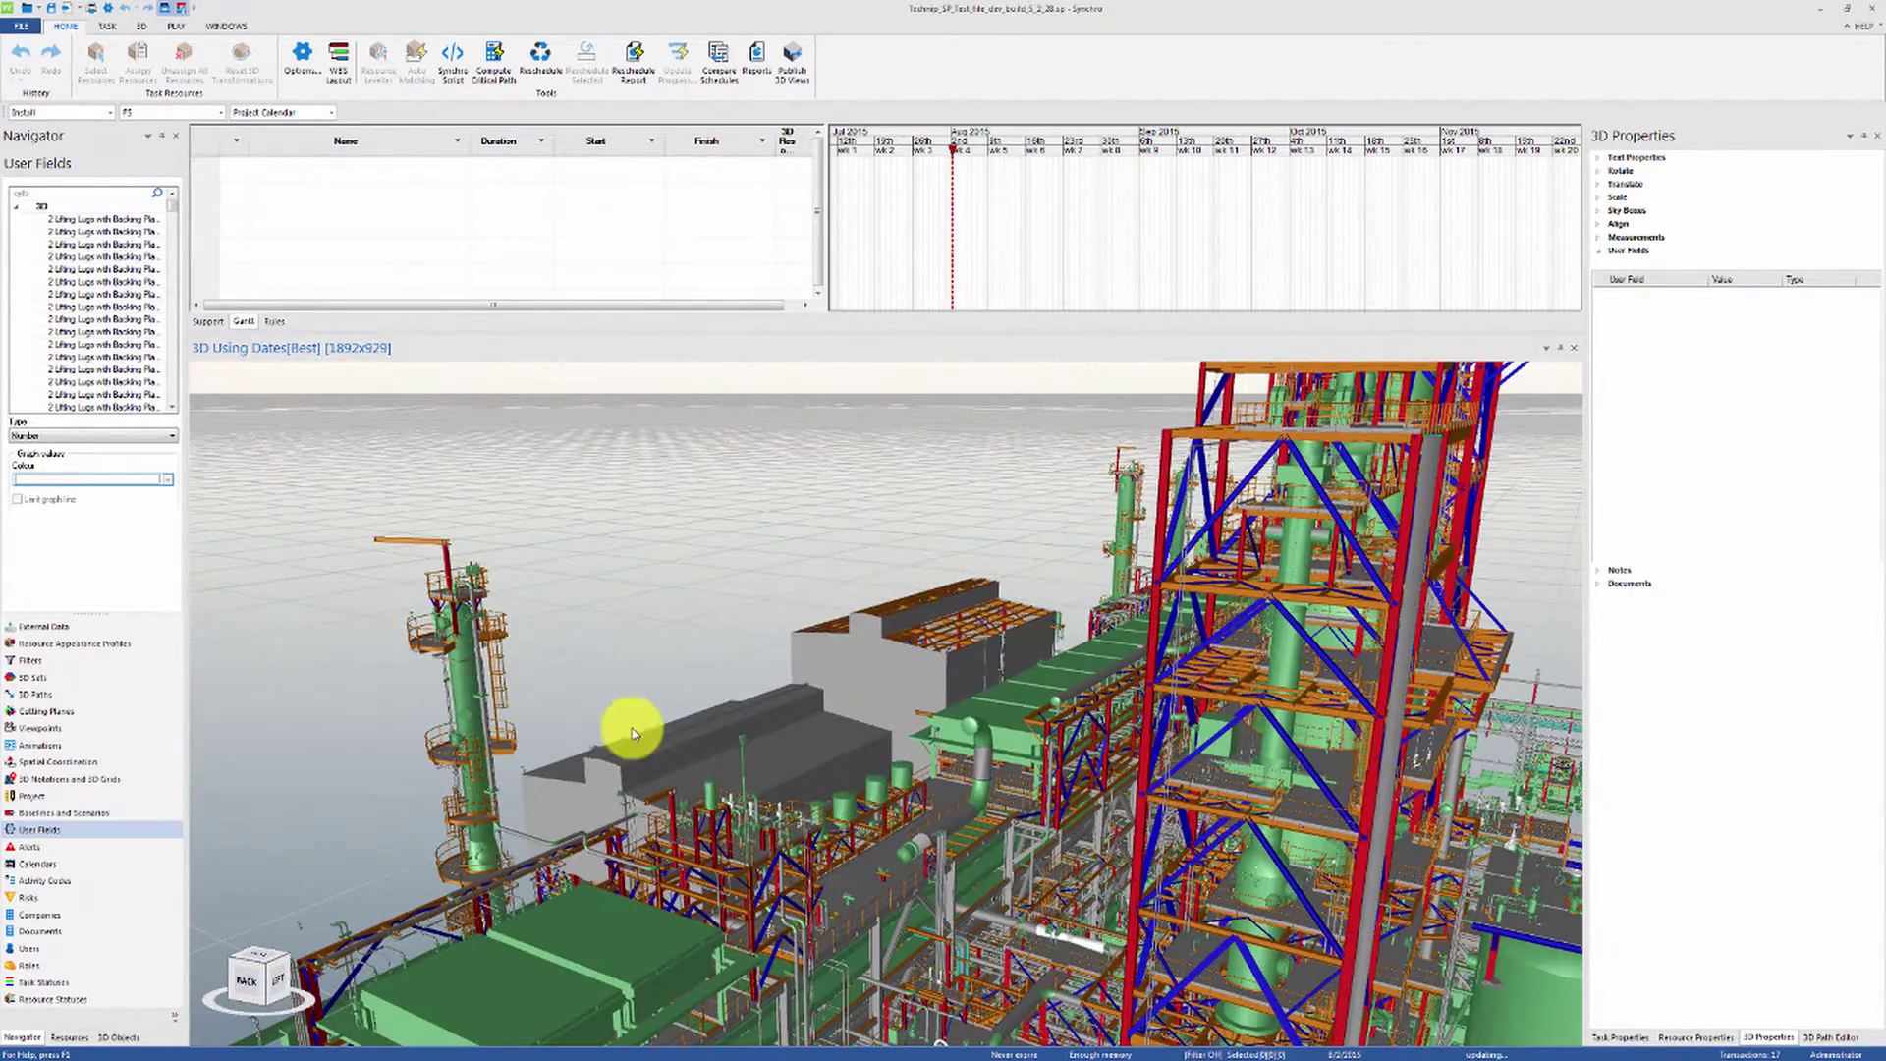
{"action": "left_click", "coordinate": [1012, 720]}
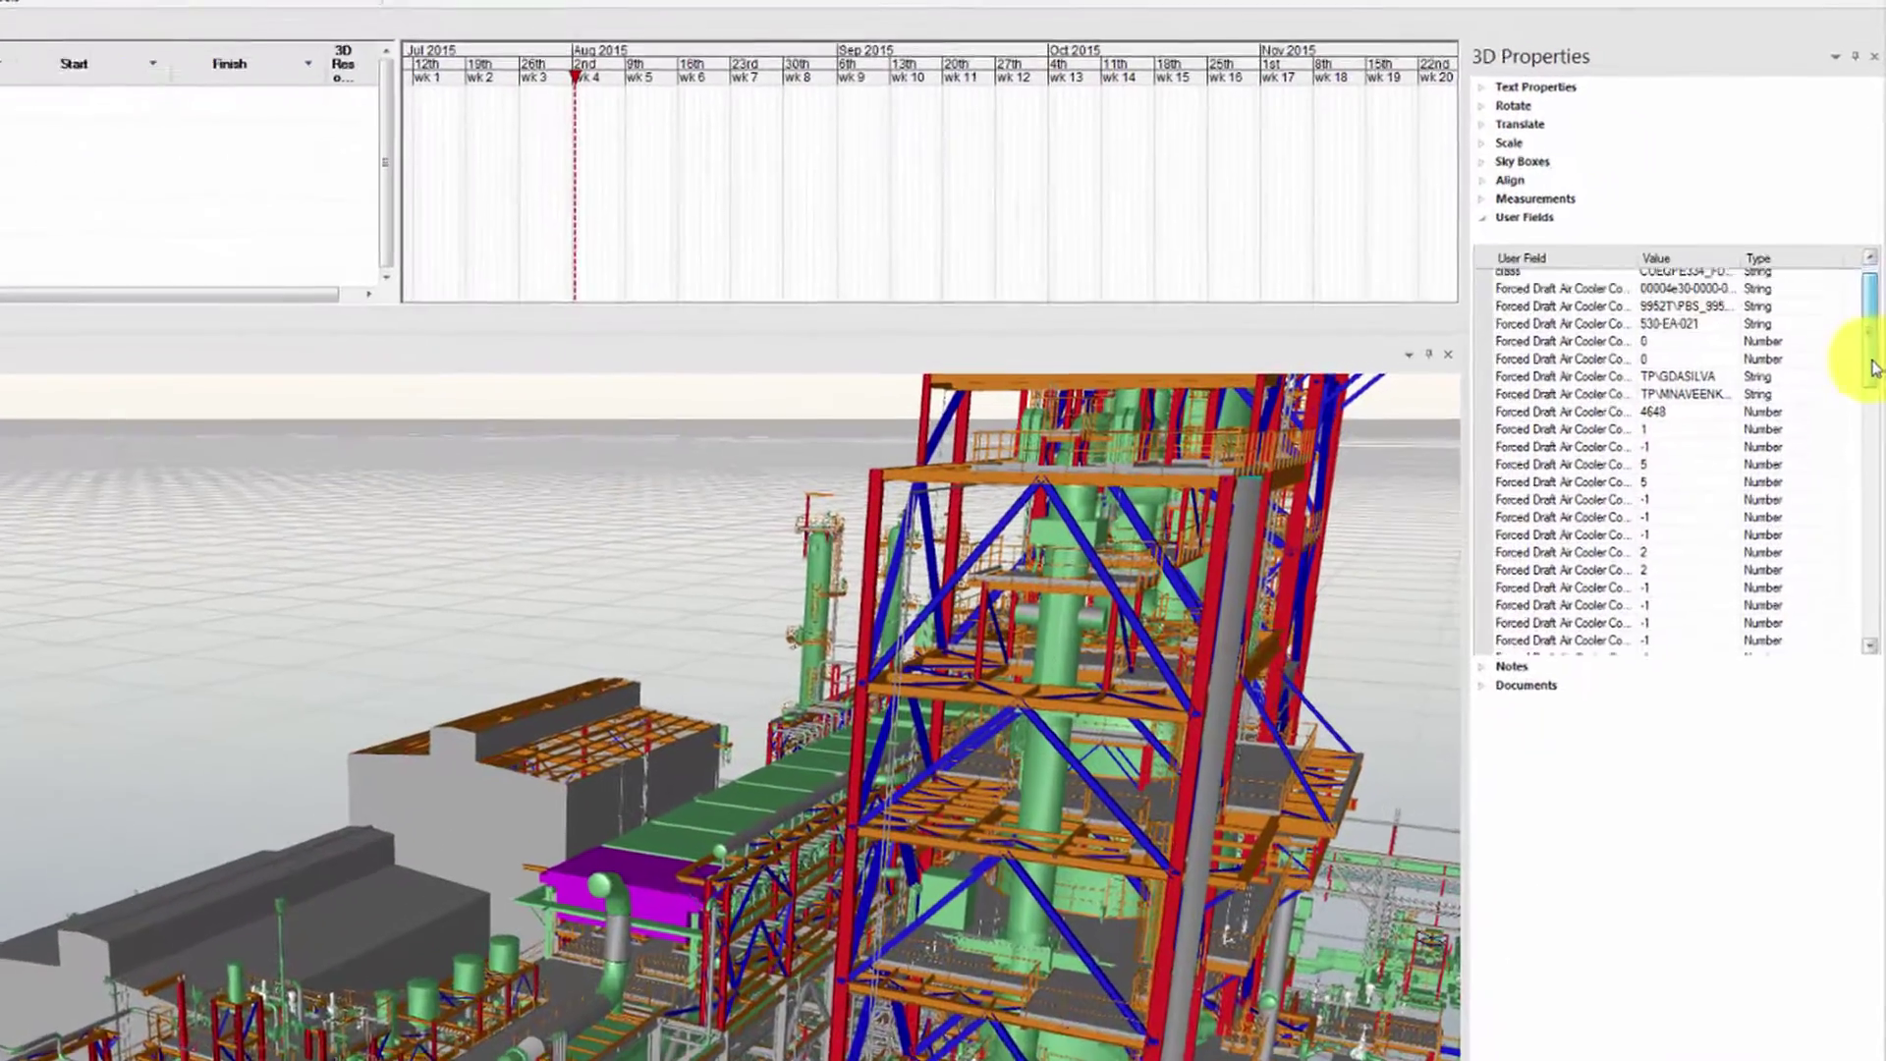
{"action": "scroll", "coordinate": [1870, 379], "scroll_direction": "down", "scroll_amount": 15}
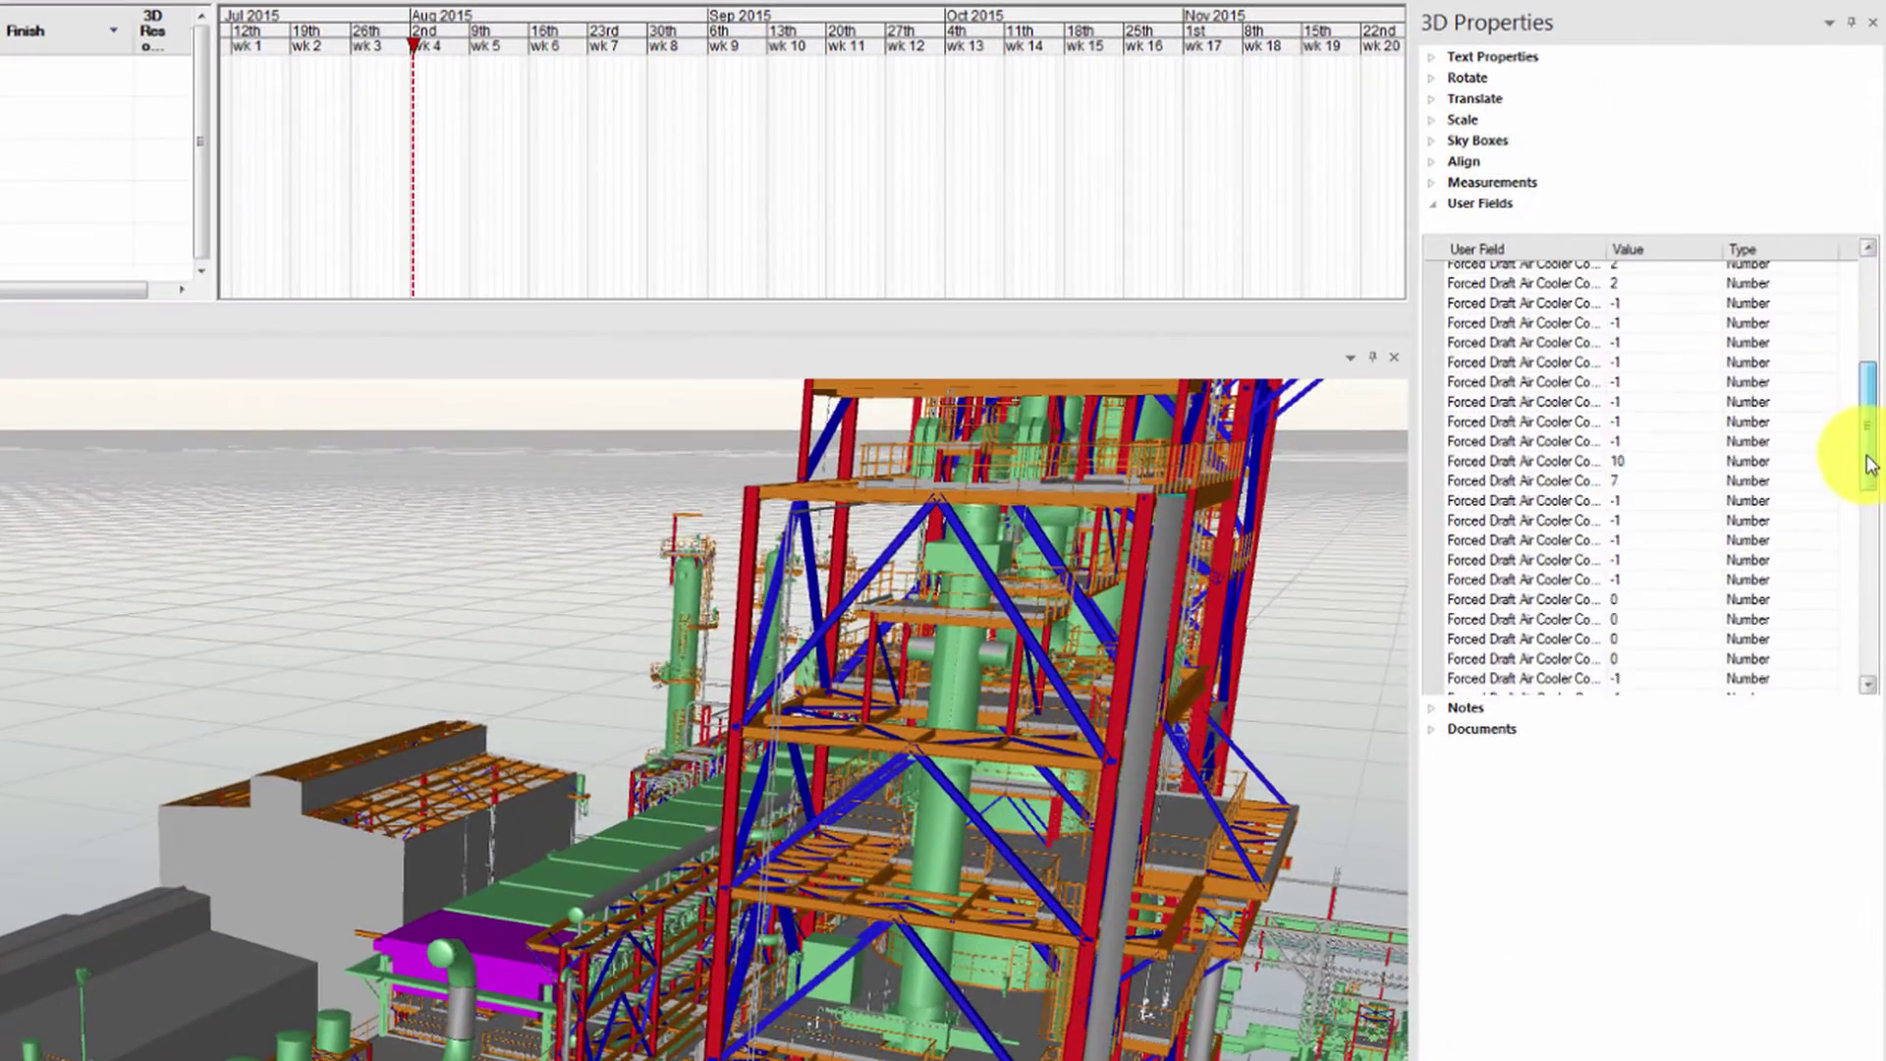
{"action": "scroll", "coordinate": [1864, 531], "scroll_direction": "down", "scroll_amount": 10}
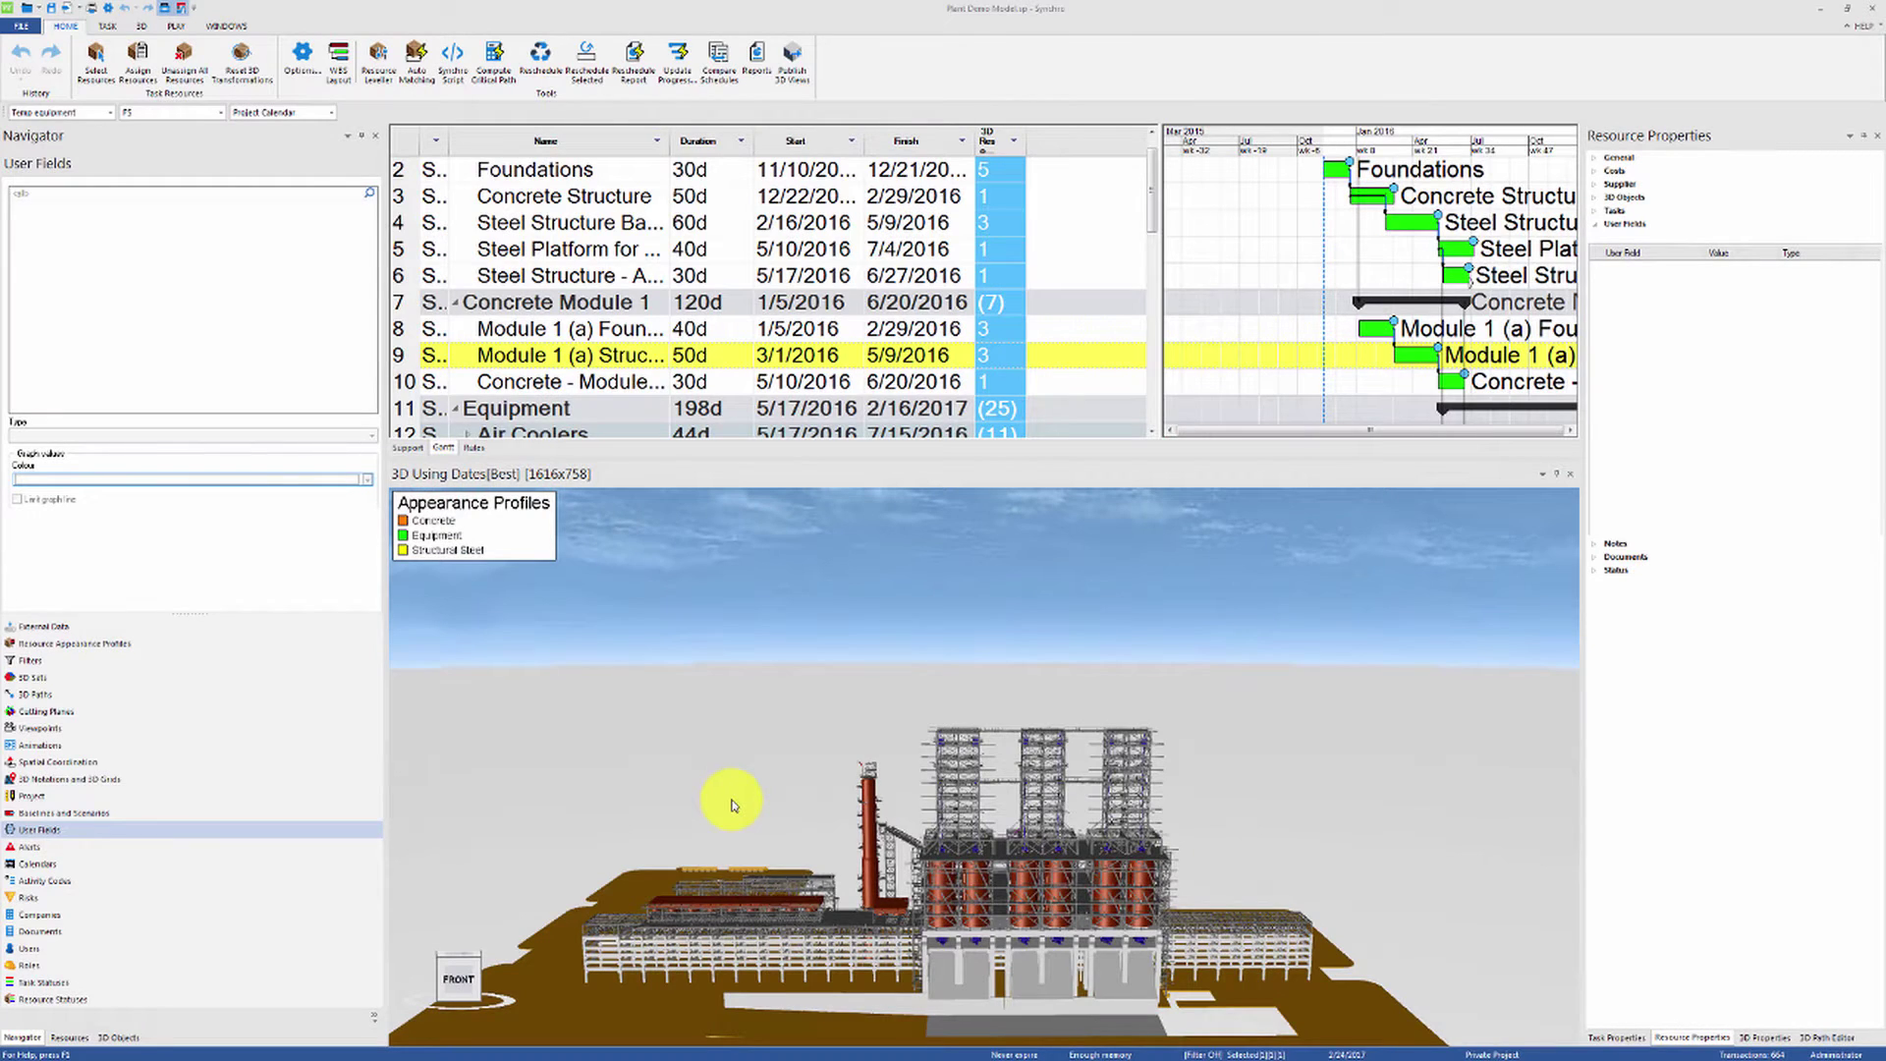
- Create a user field named Work Package with category Resource and type Integer
{"action": "right_click", "coordinate": [173, 322]}
{"action": "left_click", "coordinate": [200, 334]}
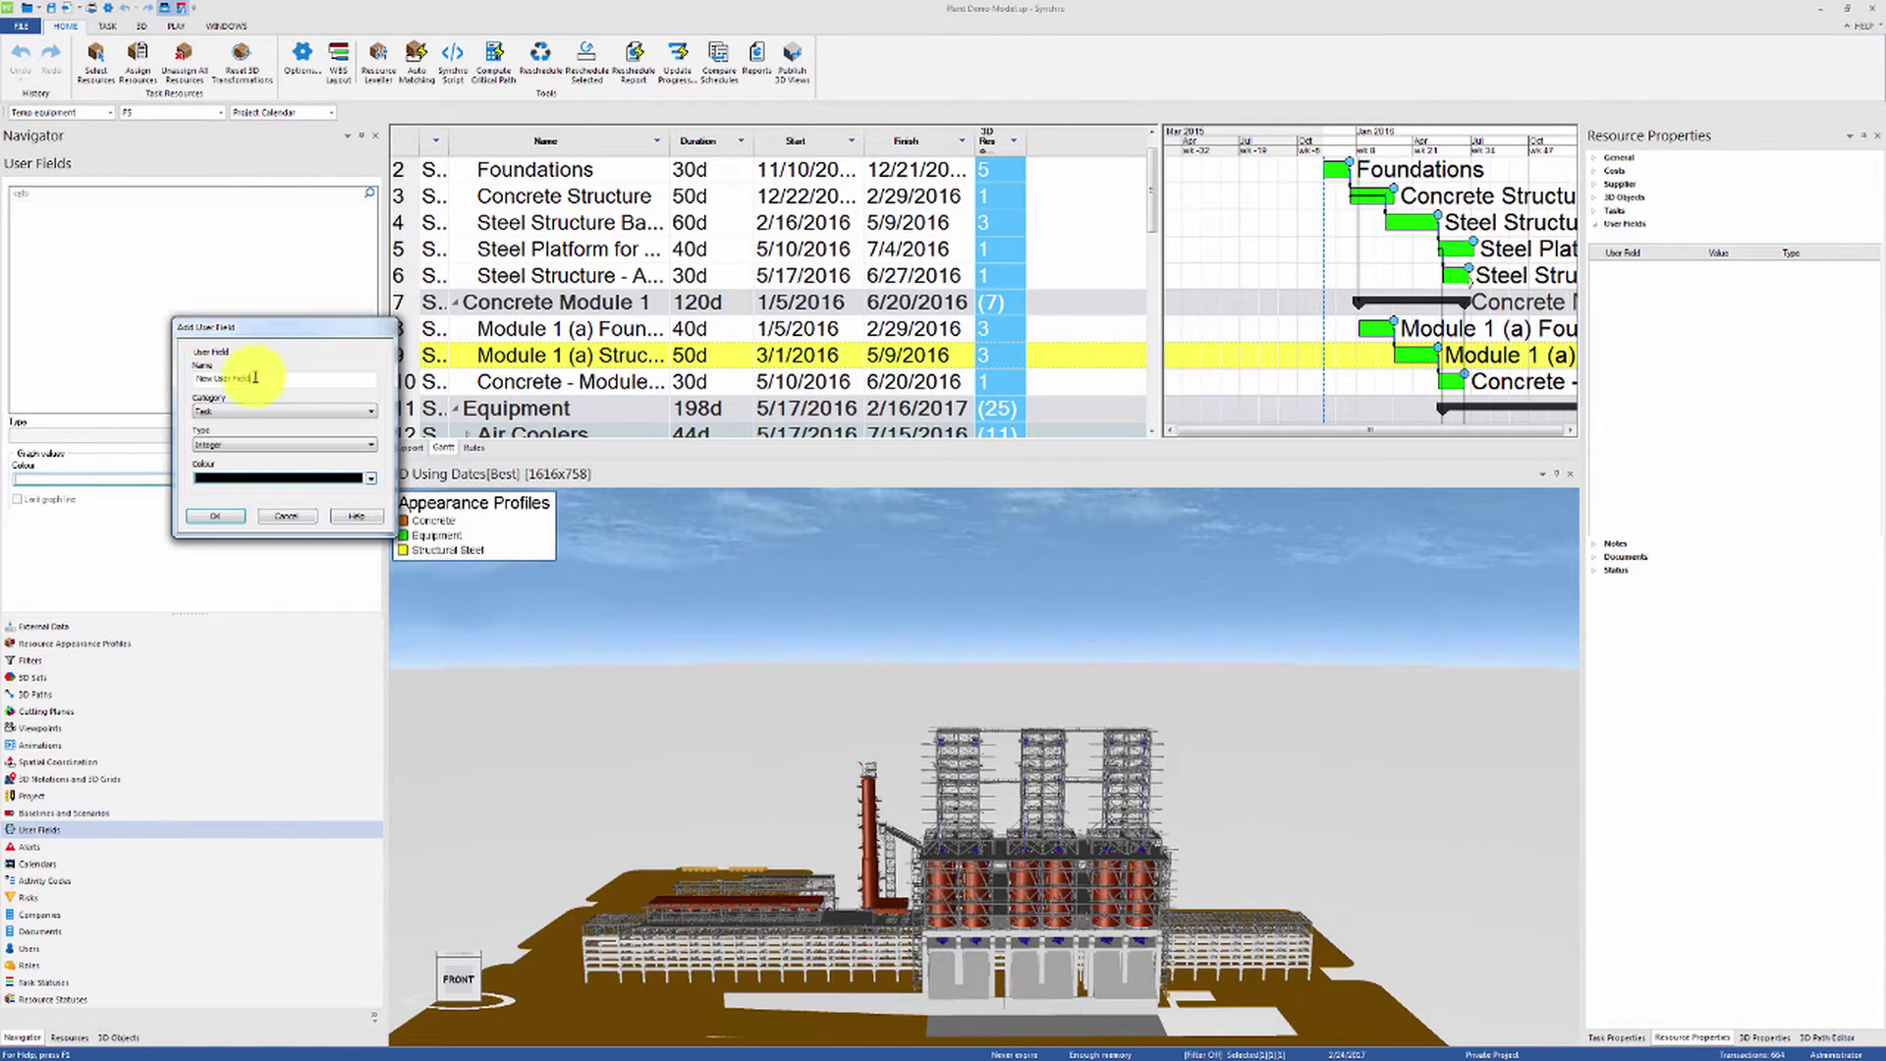
{"action": "left_click_drag", "start_coordinate": [256, 377], "coordinate": [124, 373]}
{"action": "type", "text": "Work Package"}
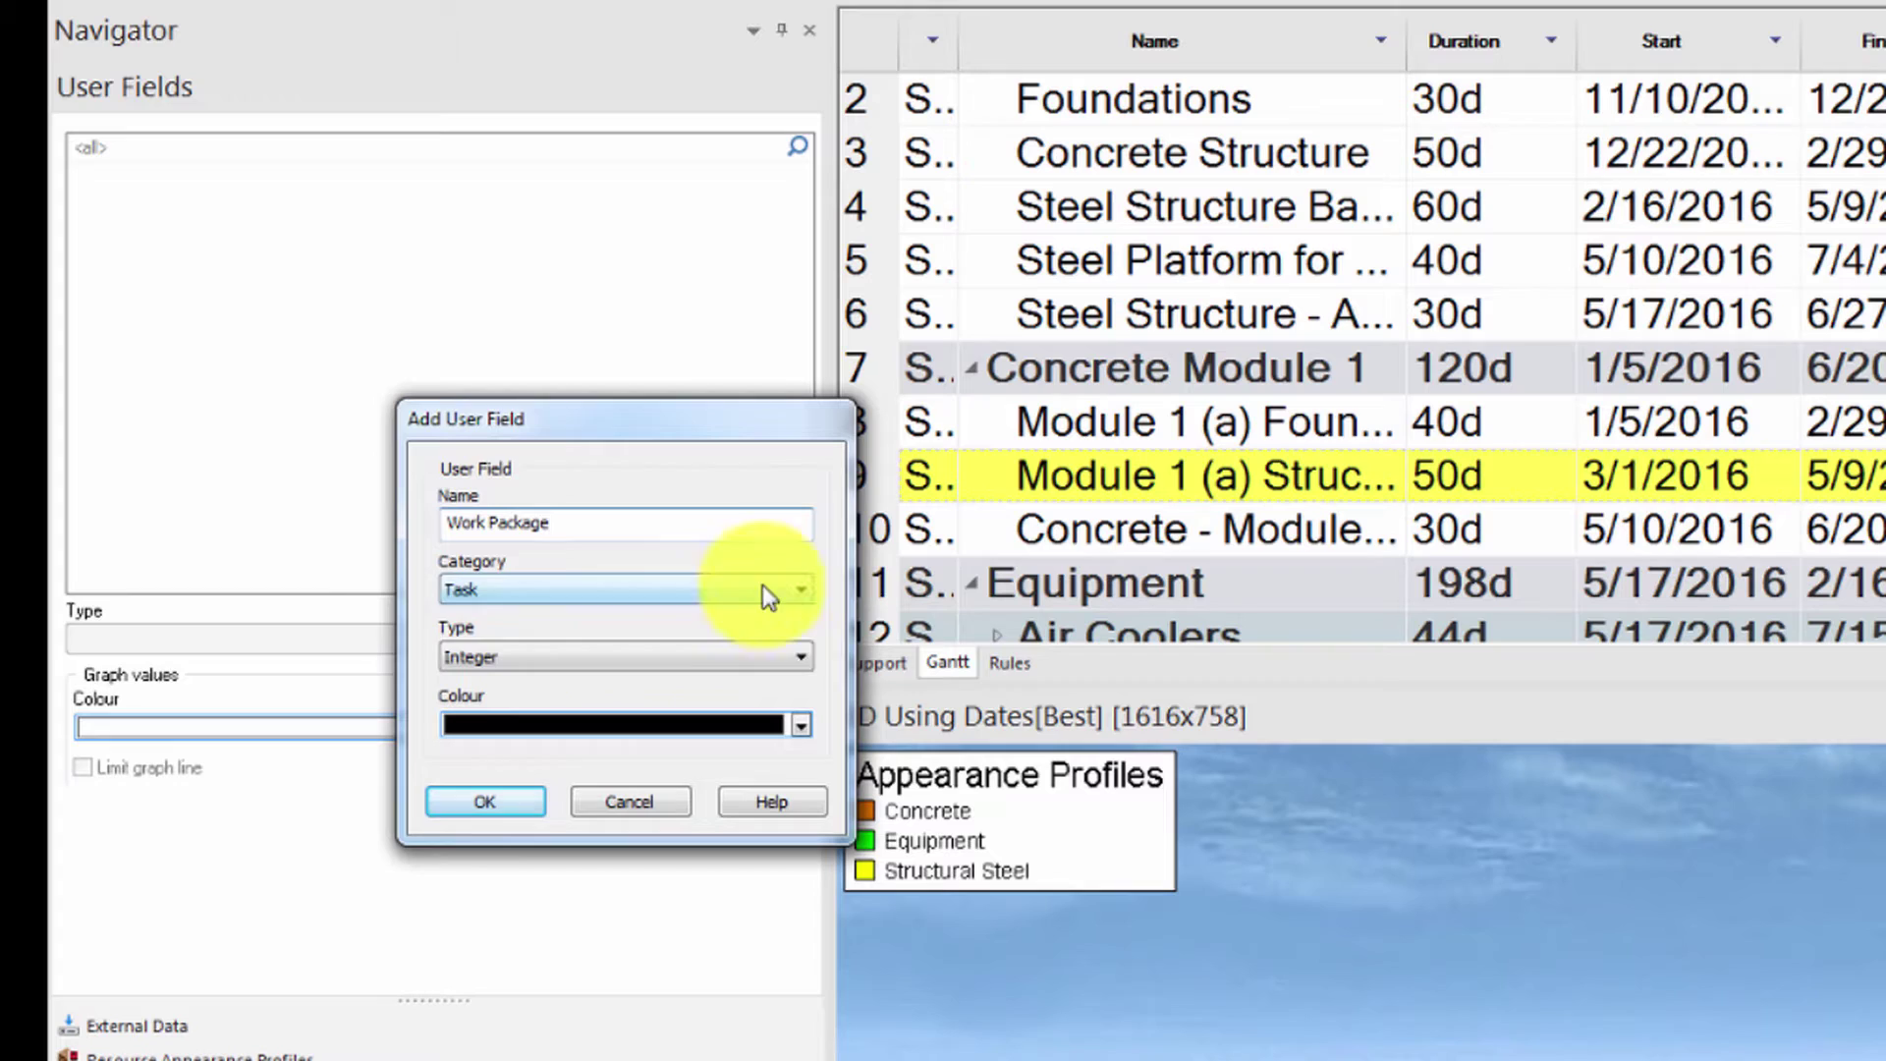
{"action": "left_click", "coordinate": [792, 589]}
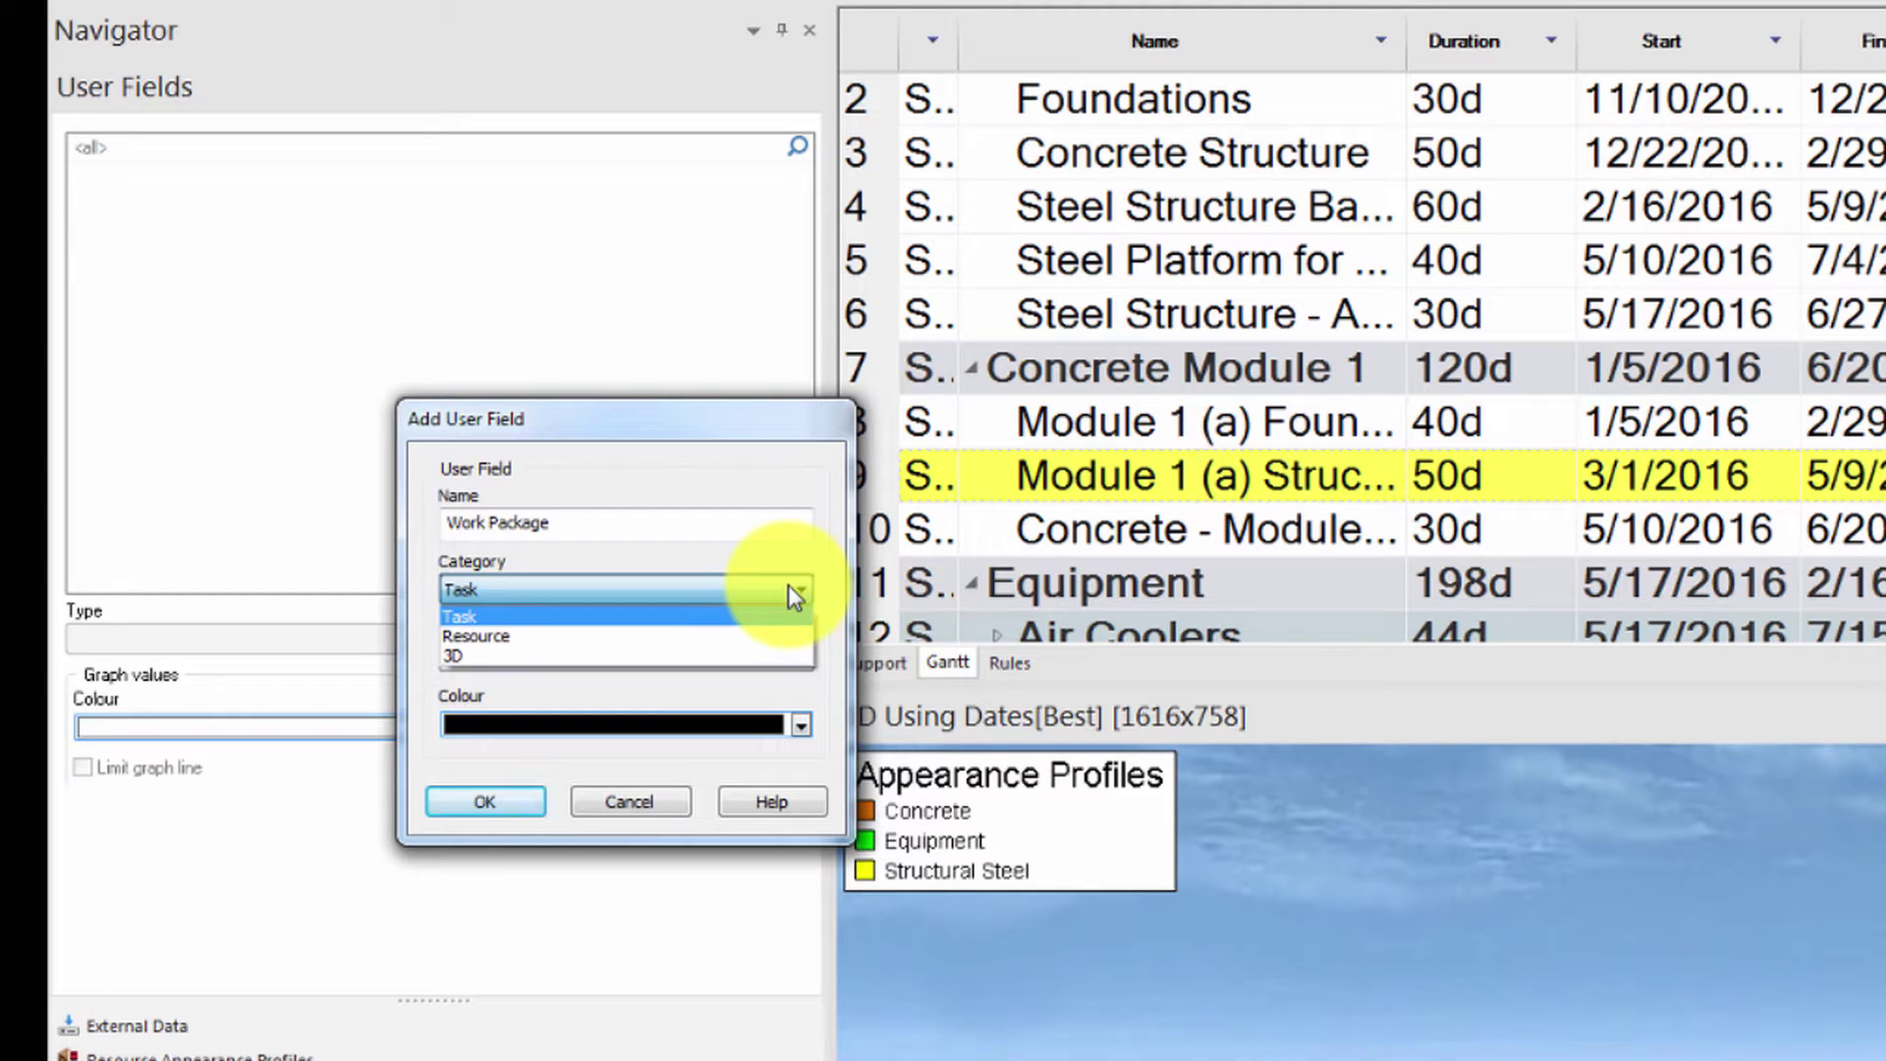
{"action": "left_click", "coordinate": [774, 636]}
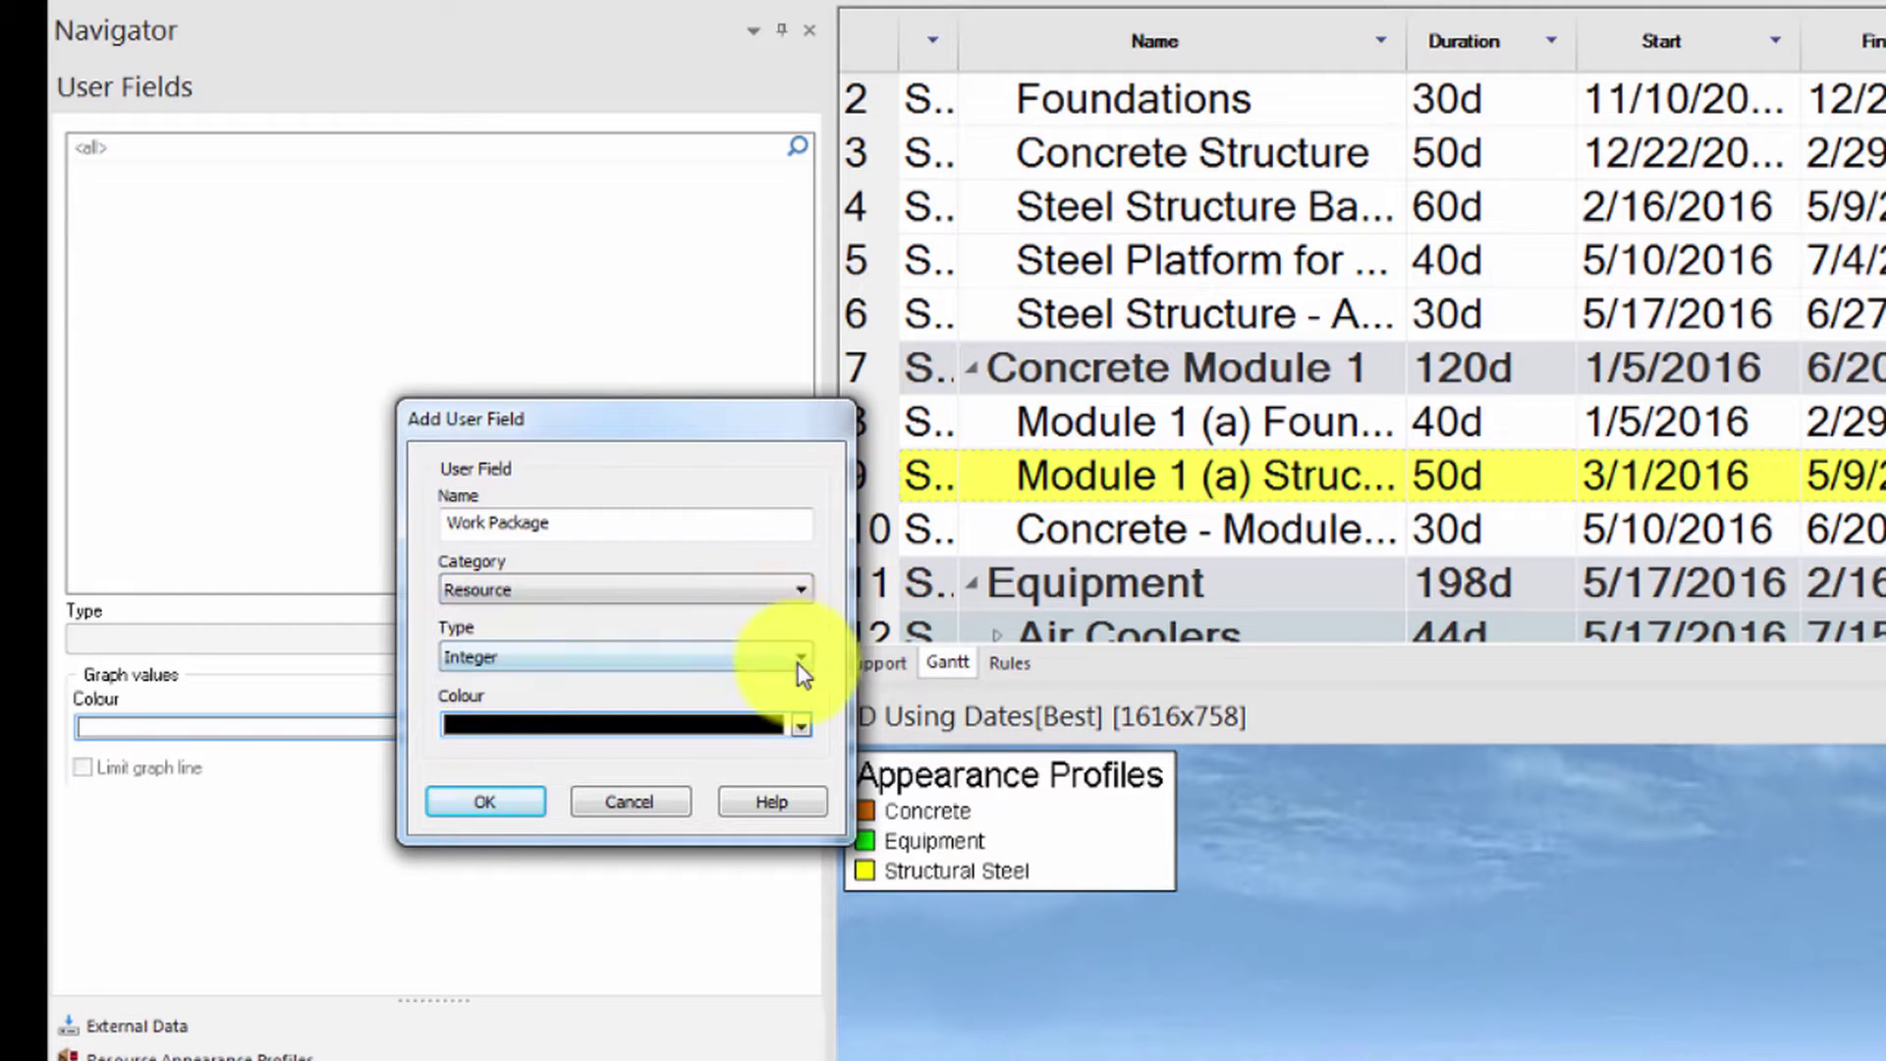
{"action": "left_click", "coordinate": [800, 660]}
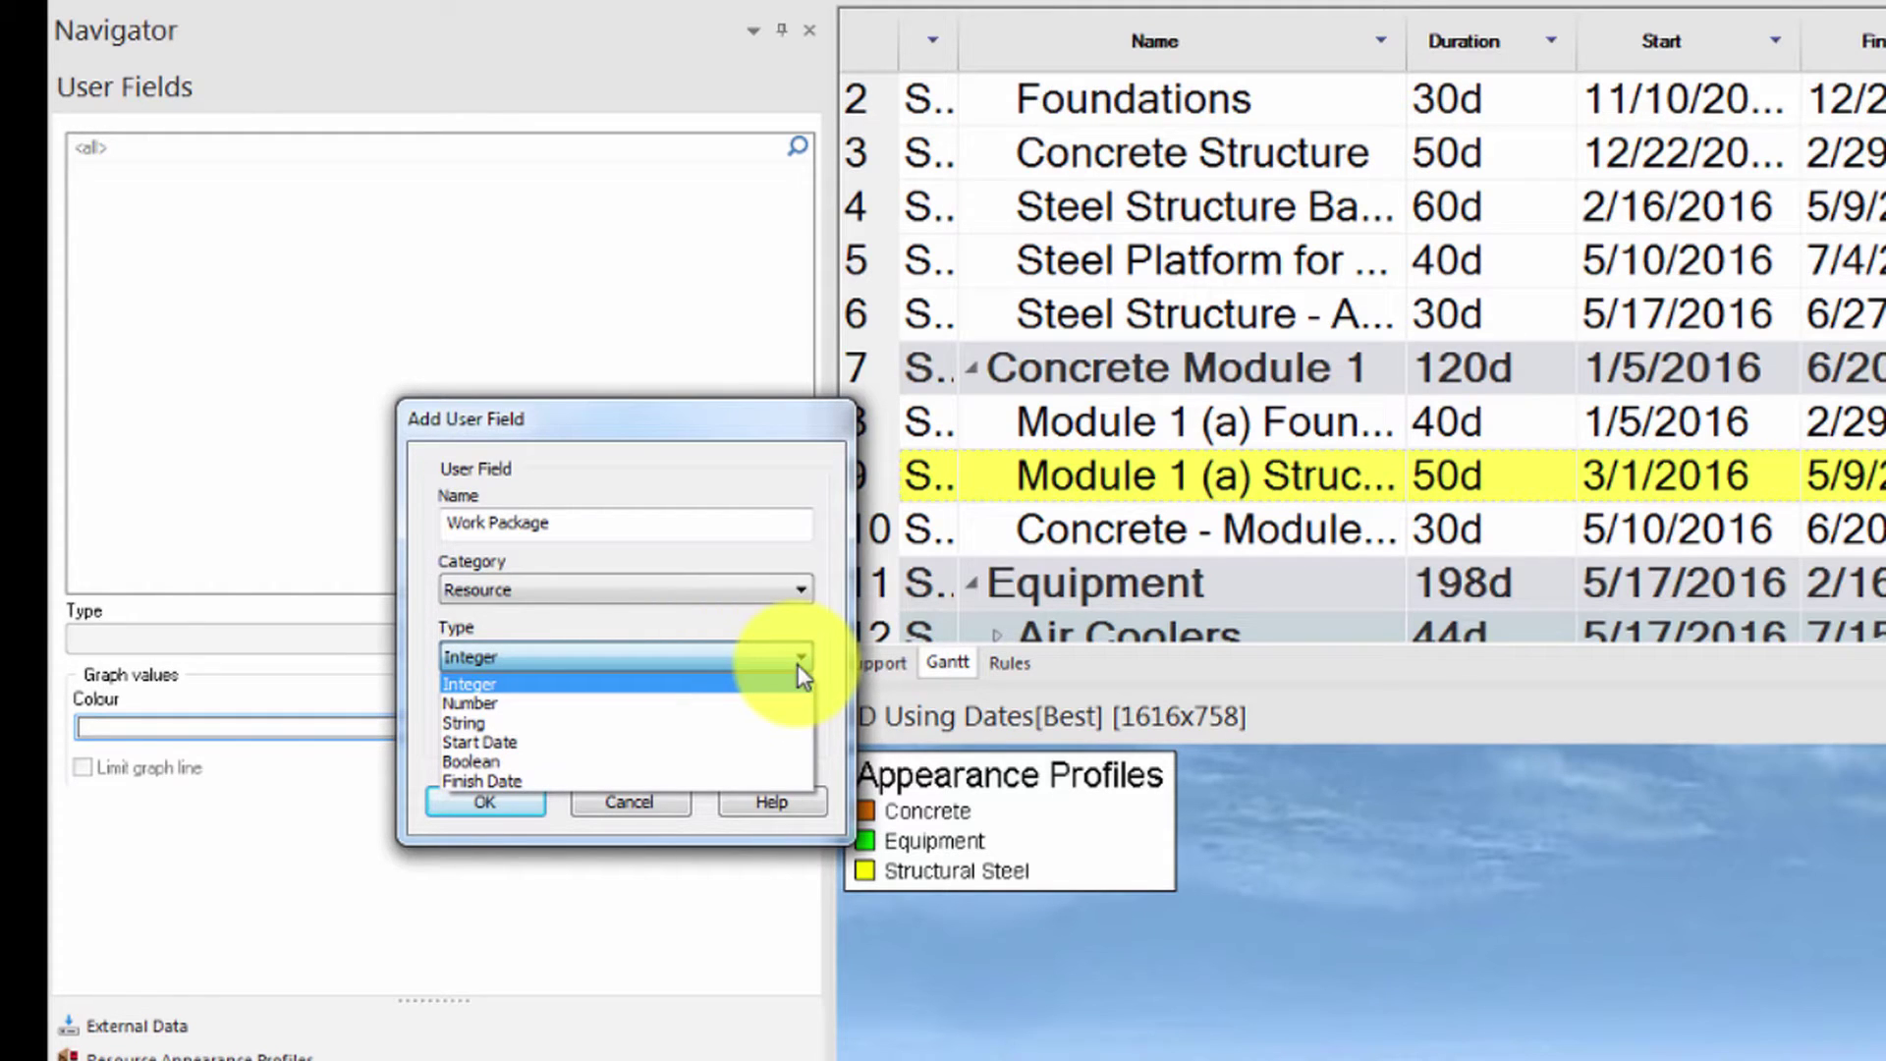
{"action": "left_click", "coordinate": [790, 684]}
{"action": "left_click", "coordinate": [538, 805]}
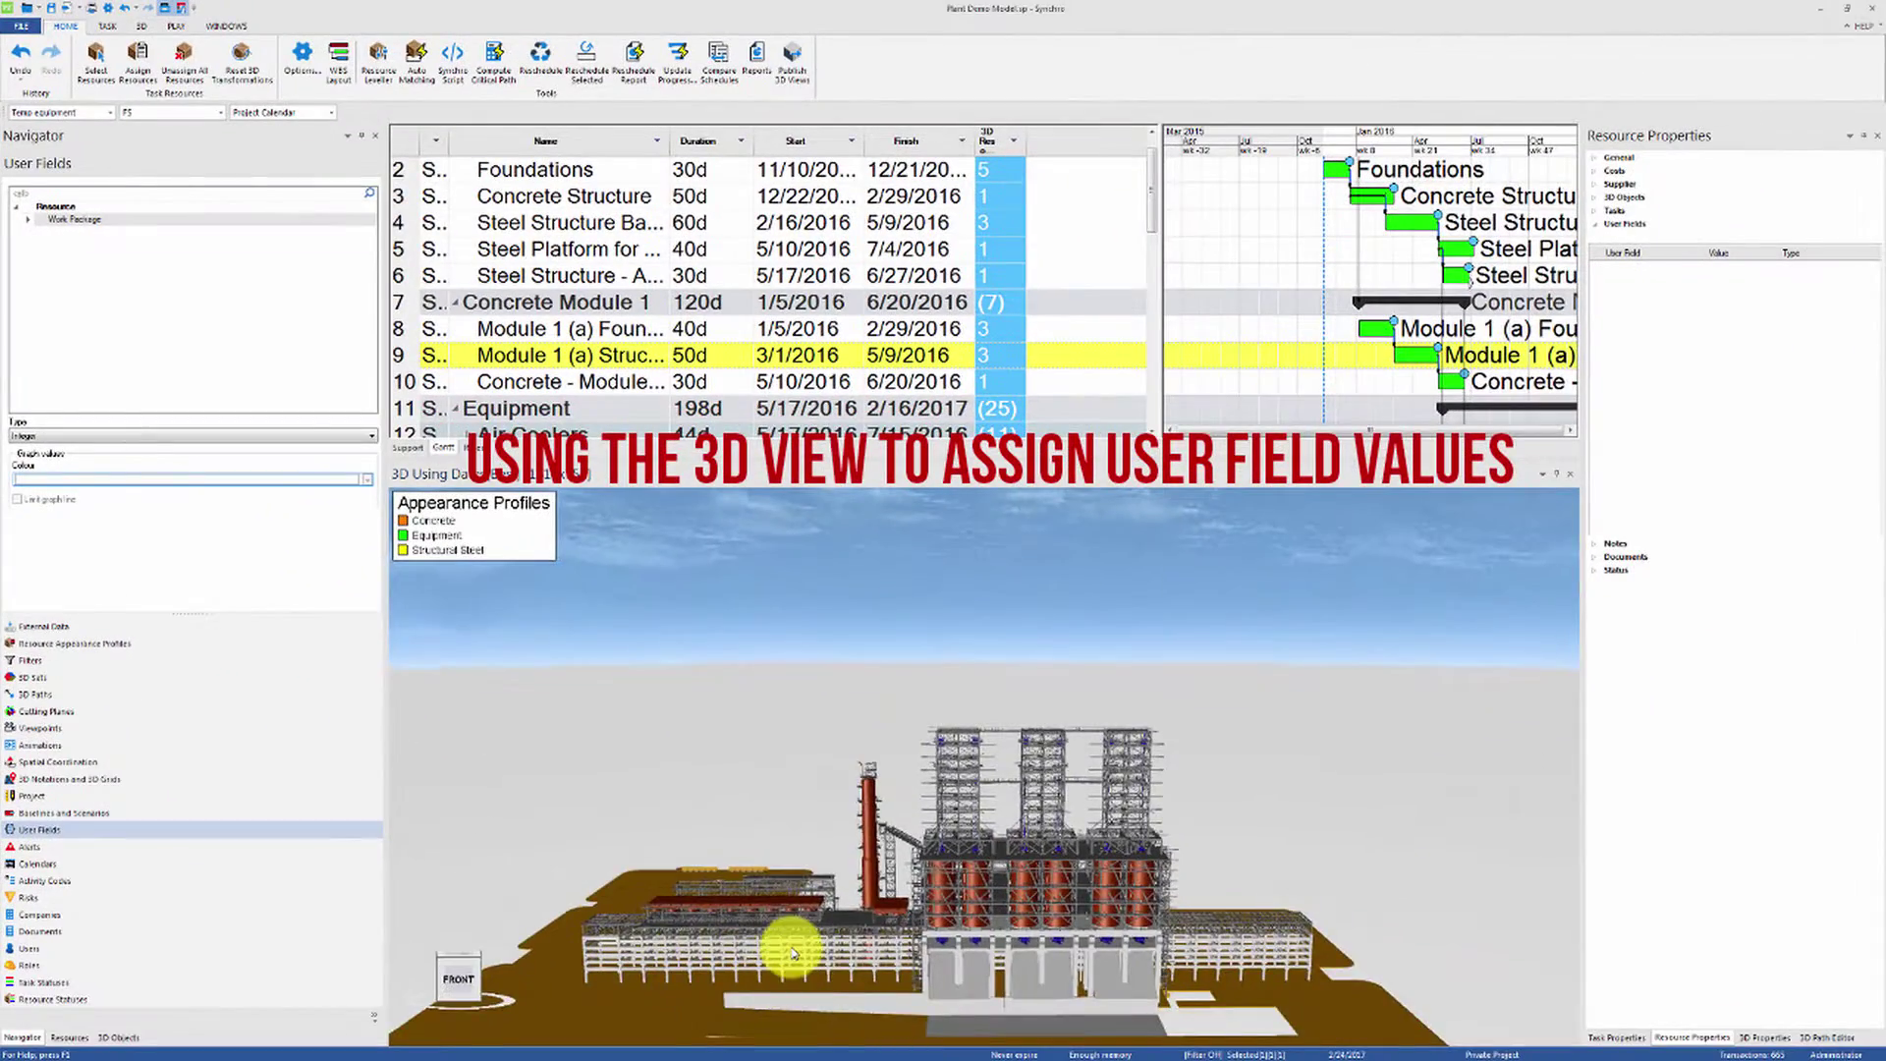
- Assign the Work Package user field with value 1 to the pipe rack resources in the 3D view
{"action": "left_click_drag", "start_coordinate": [779, 947], "coordinate": [674, 910]}
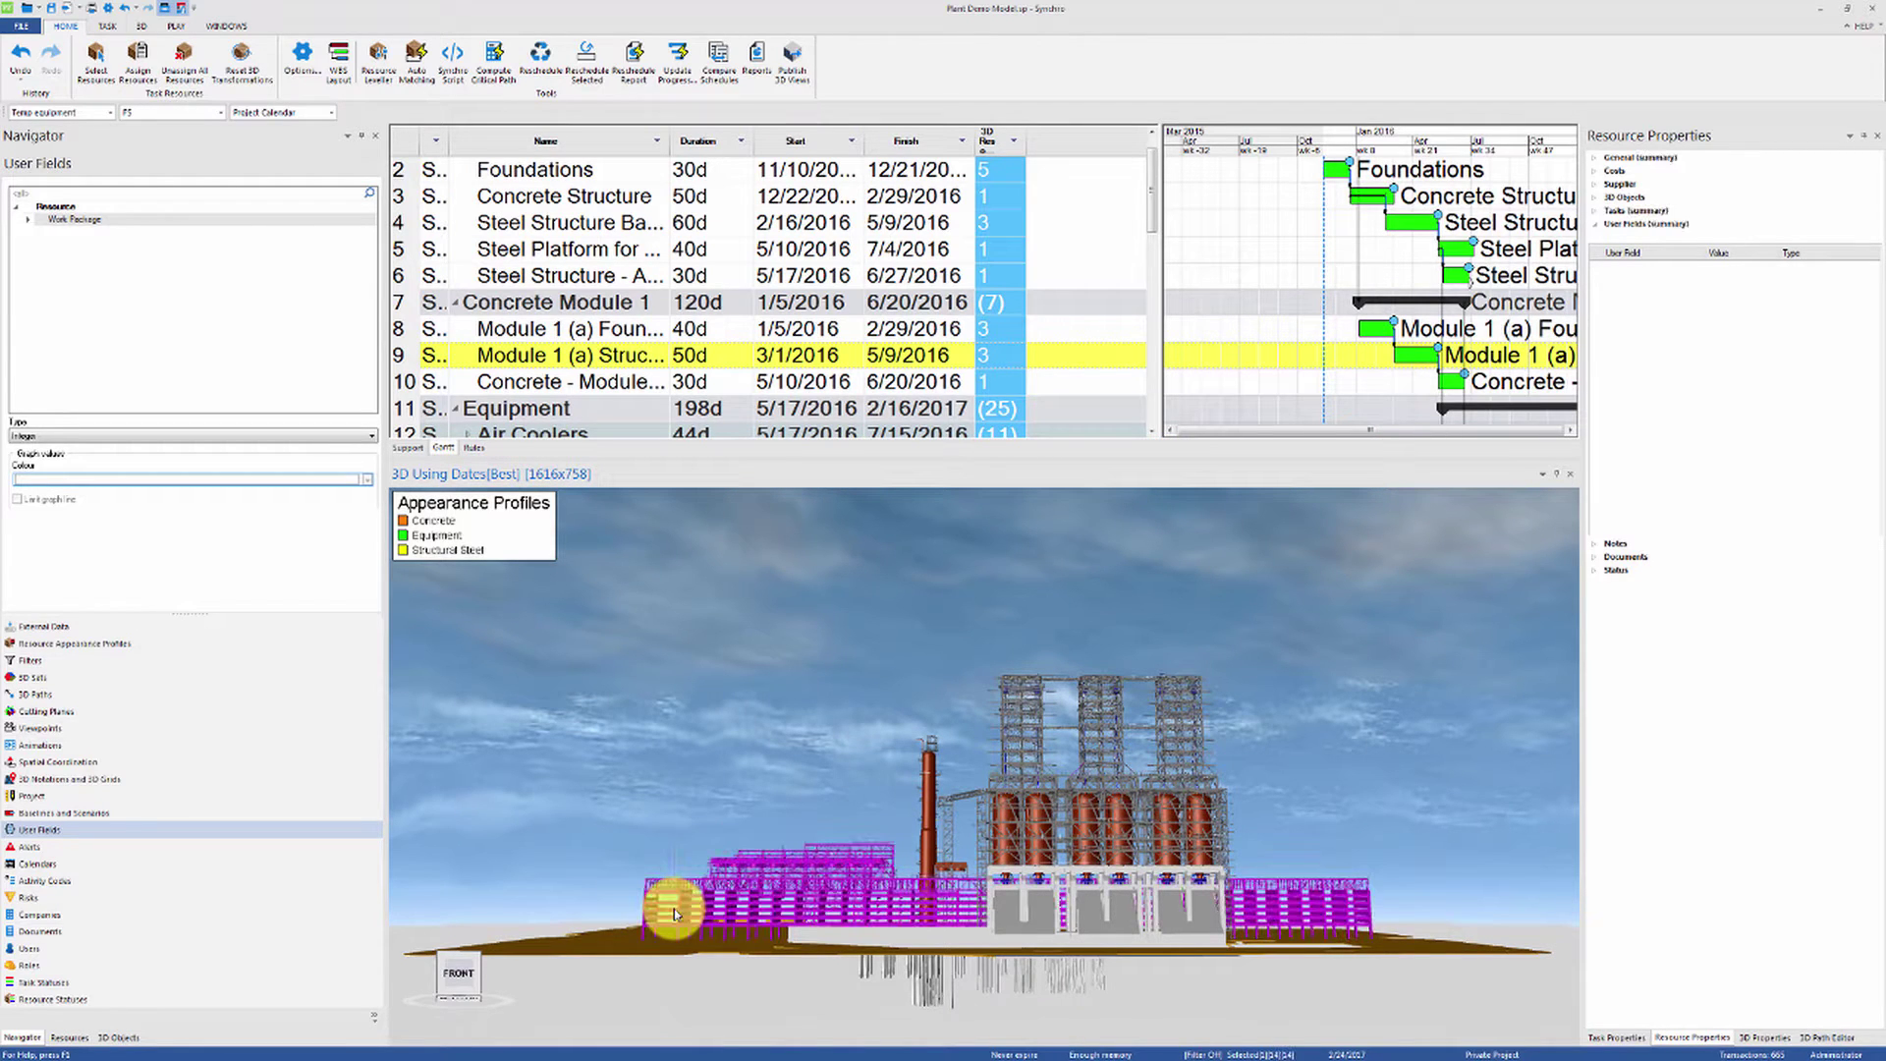
{"action": "right_click", "coordinate": [1622, 304]}
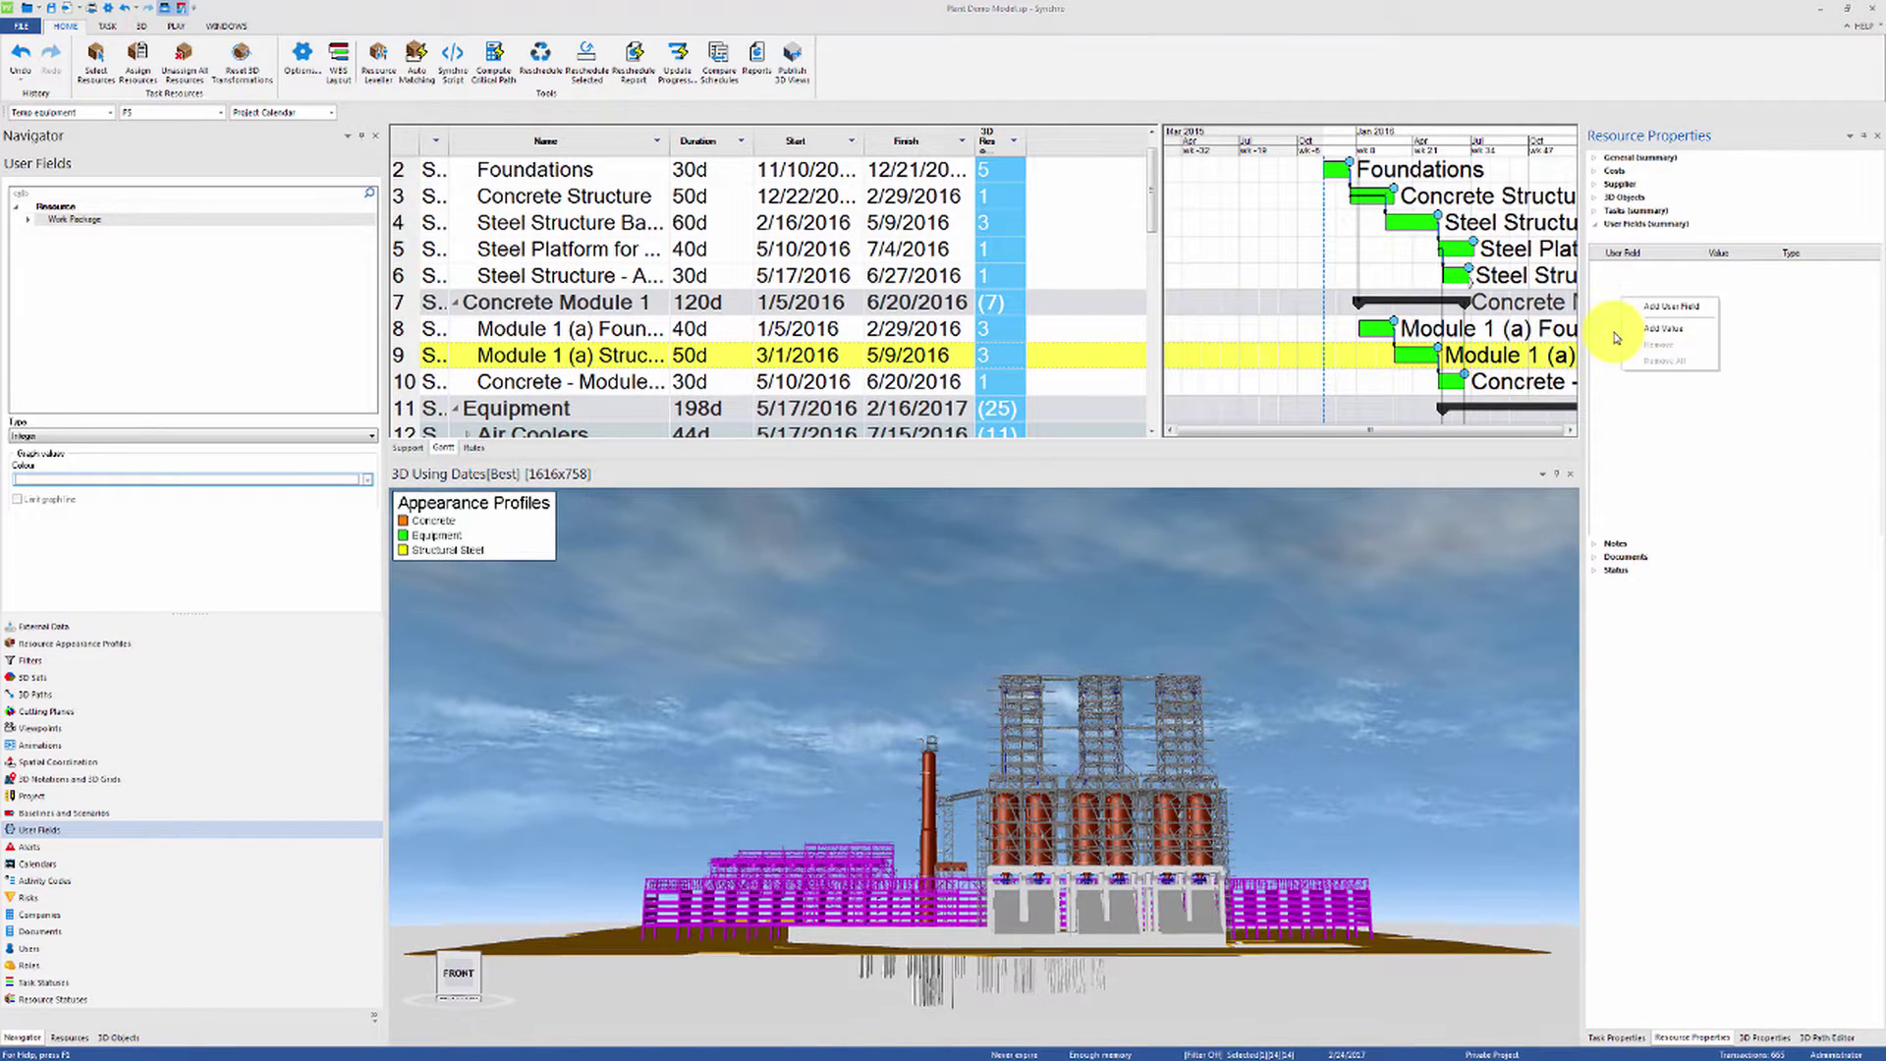
{"action": "left_click", "coordinate": [1633, 332]}
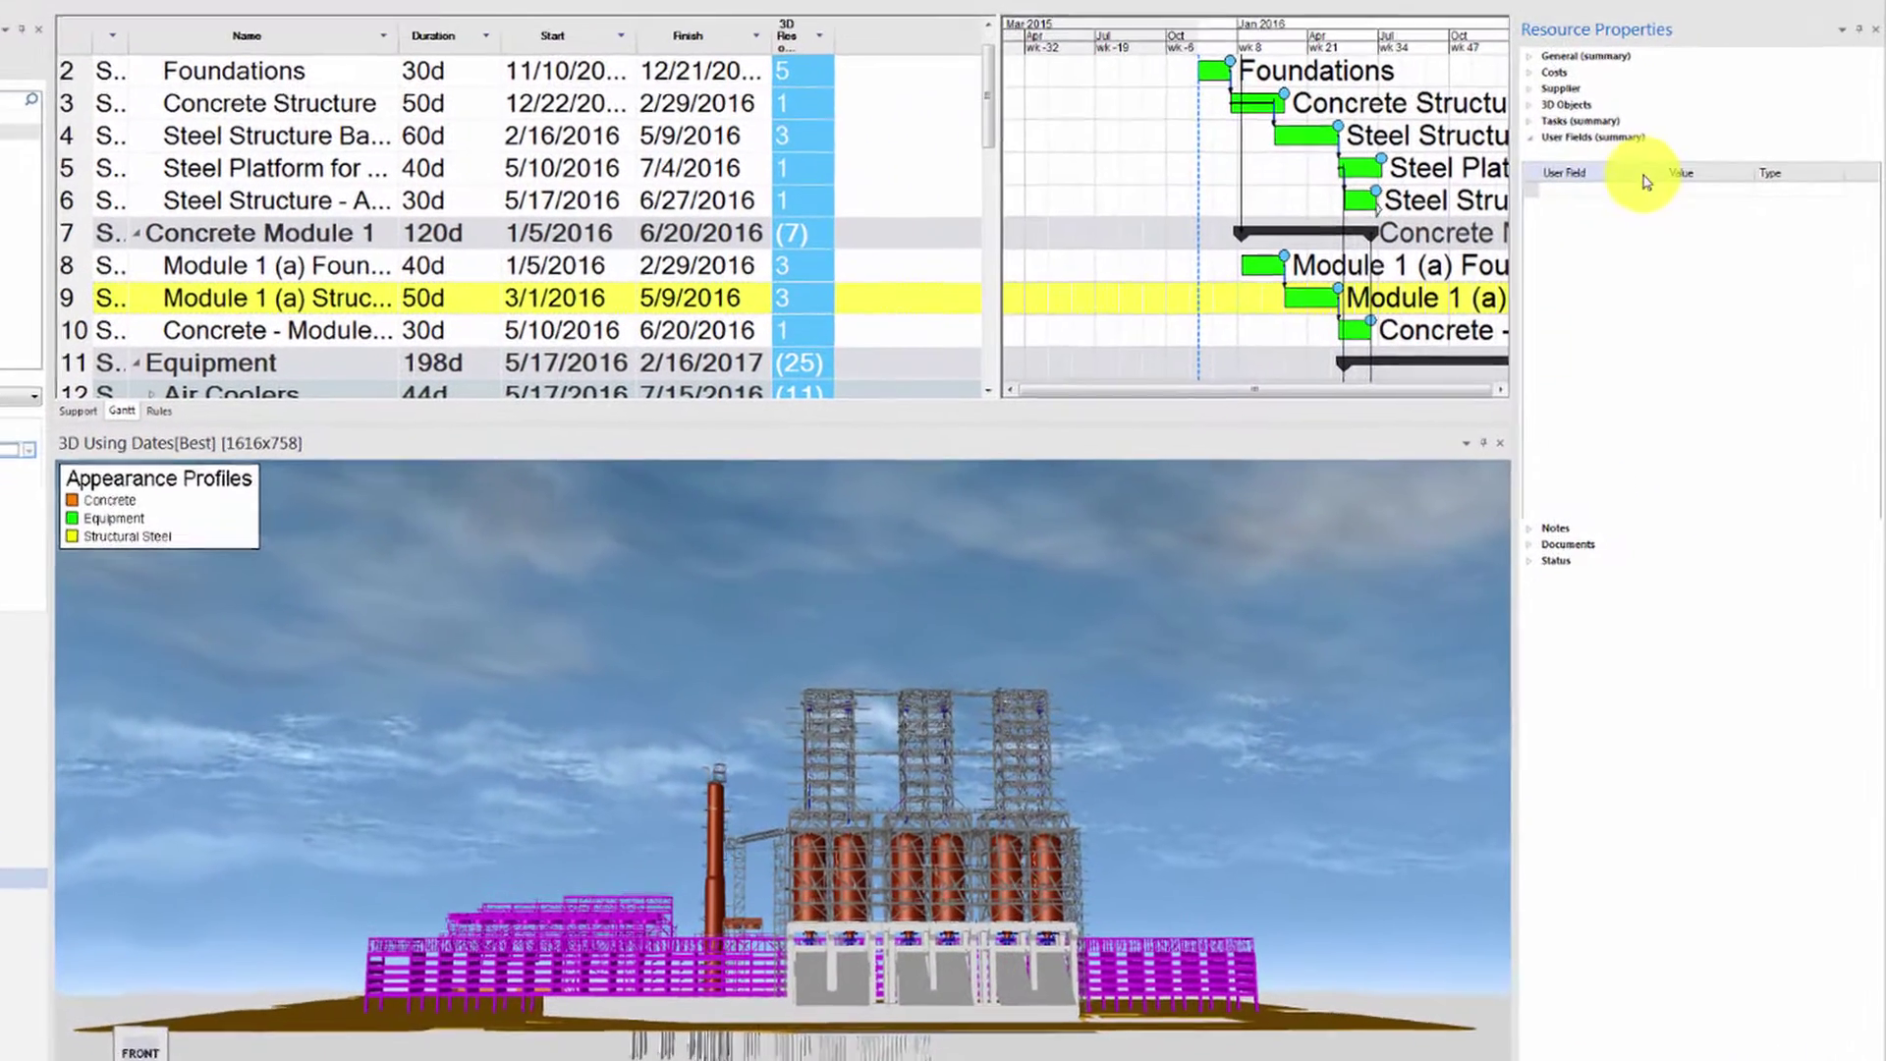
{"action": "left_click", "coordinate": [1646, 189]}
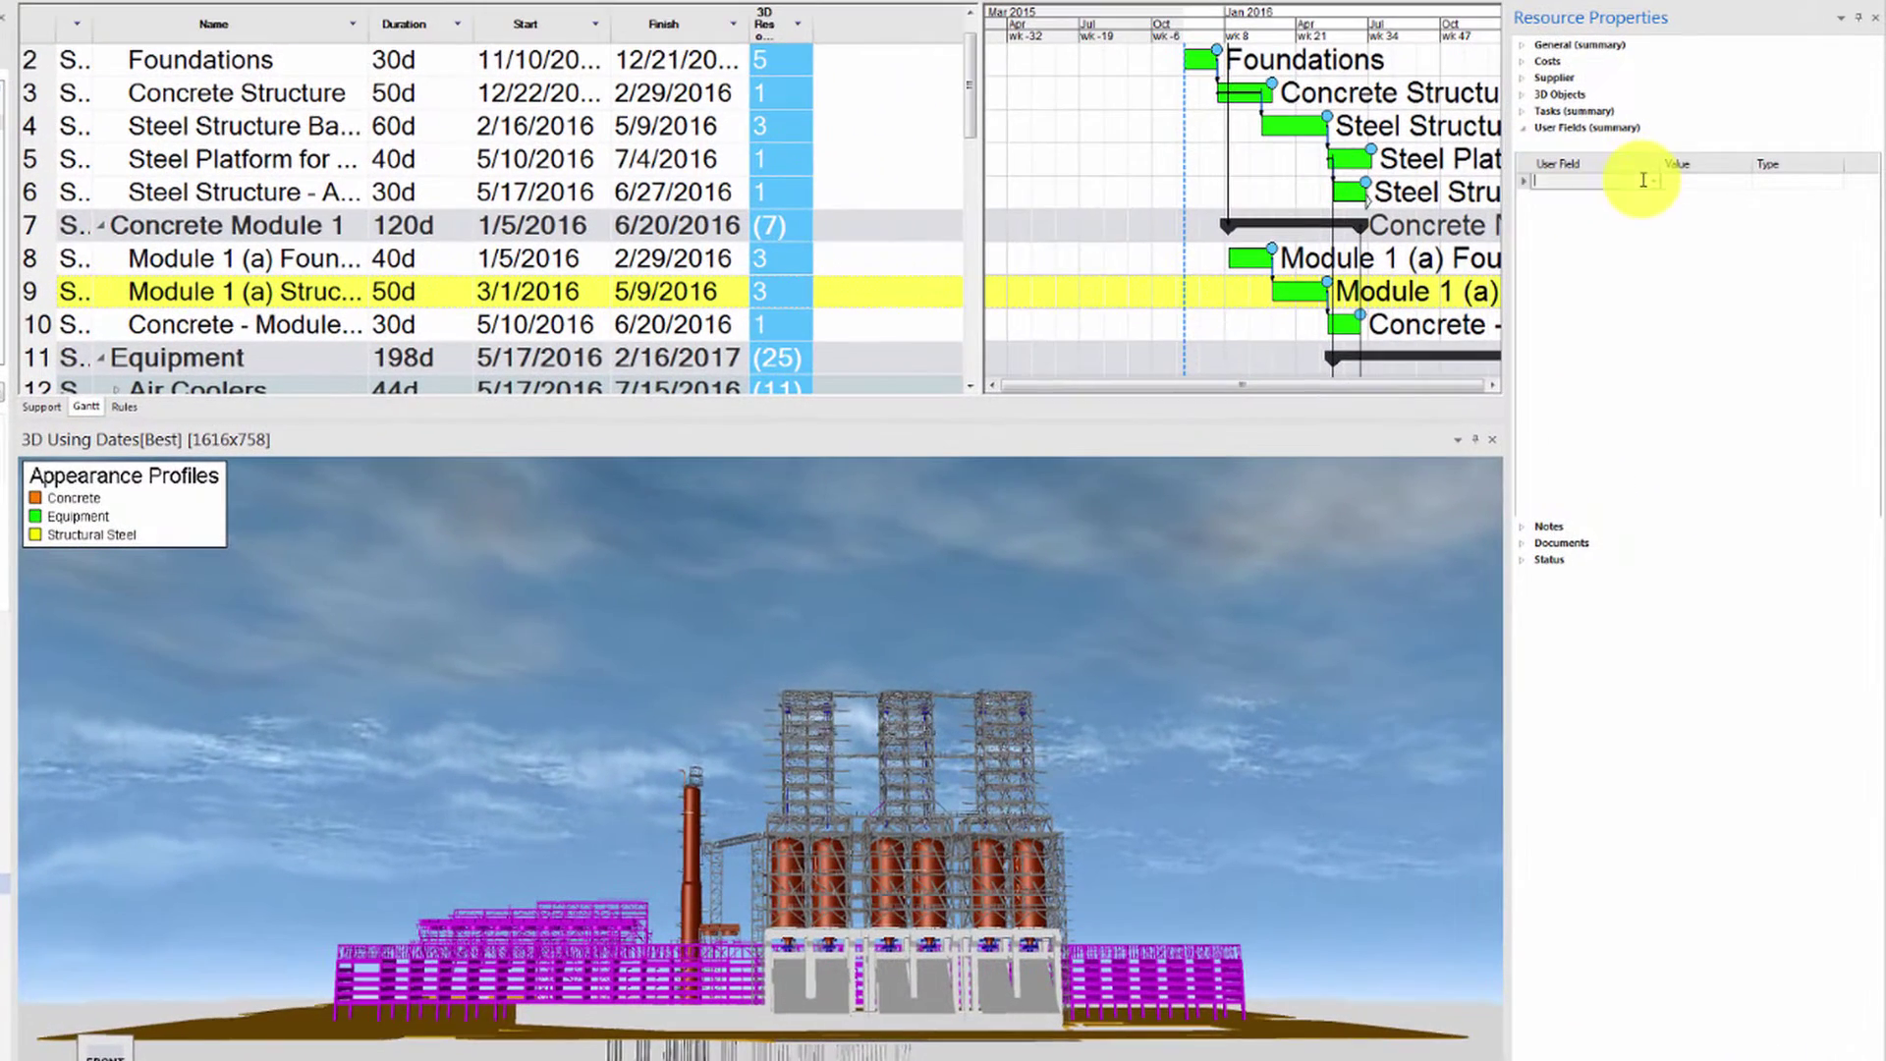
{"action": "left_click", "coordinate": [1643, 196]}
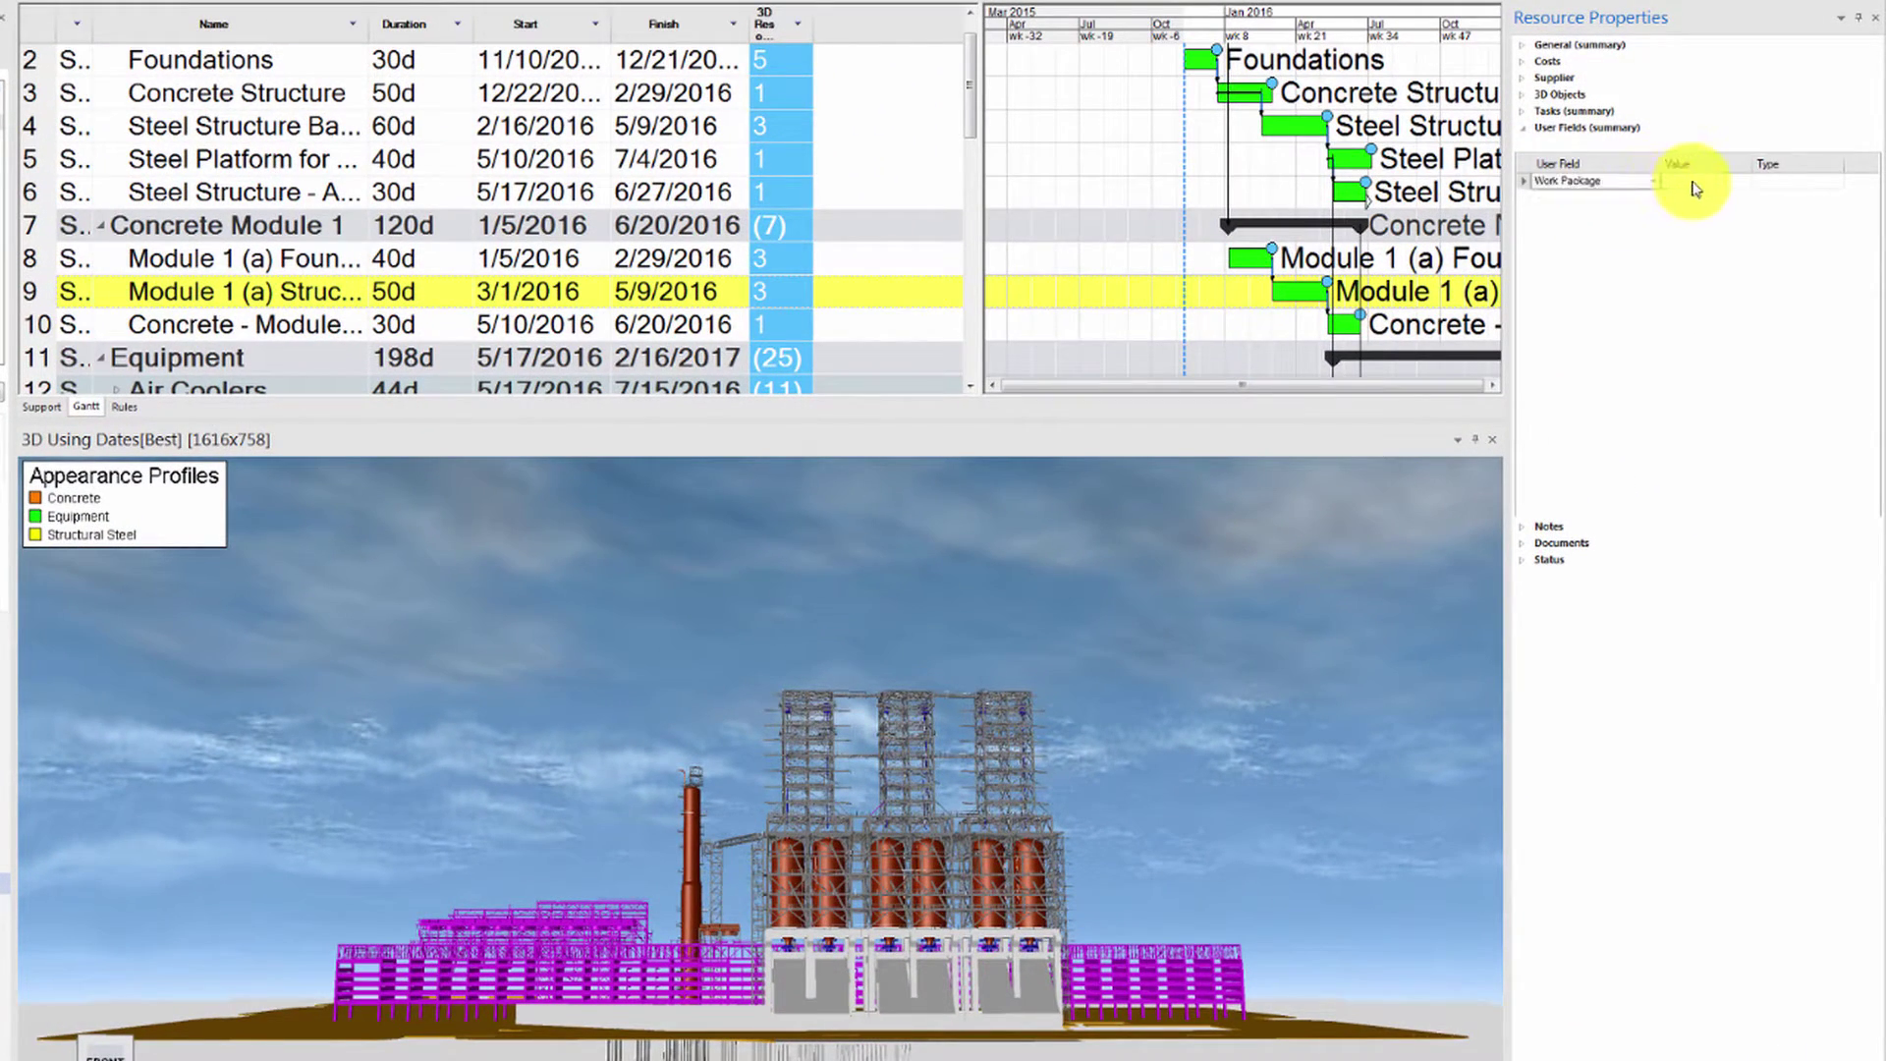
{"action": "left_click", "coordinate": [1667, 184]}
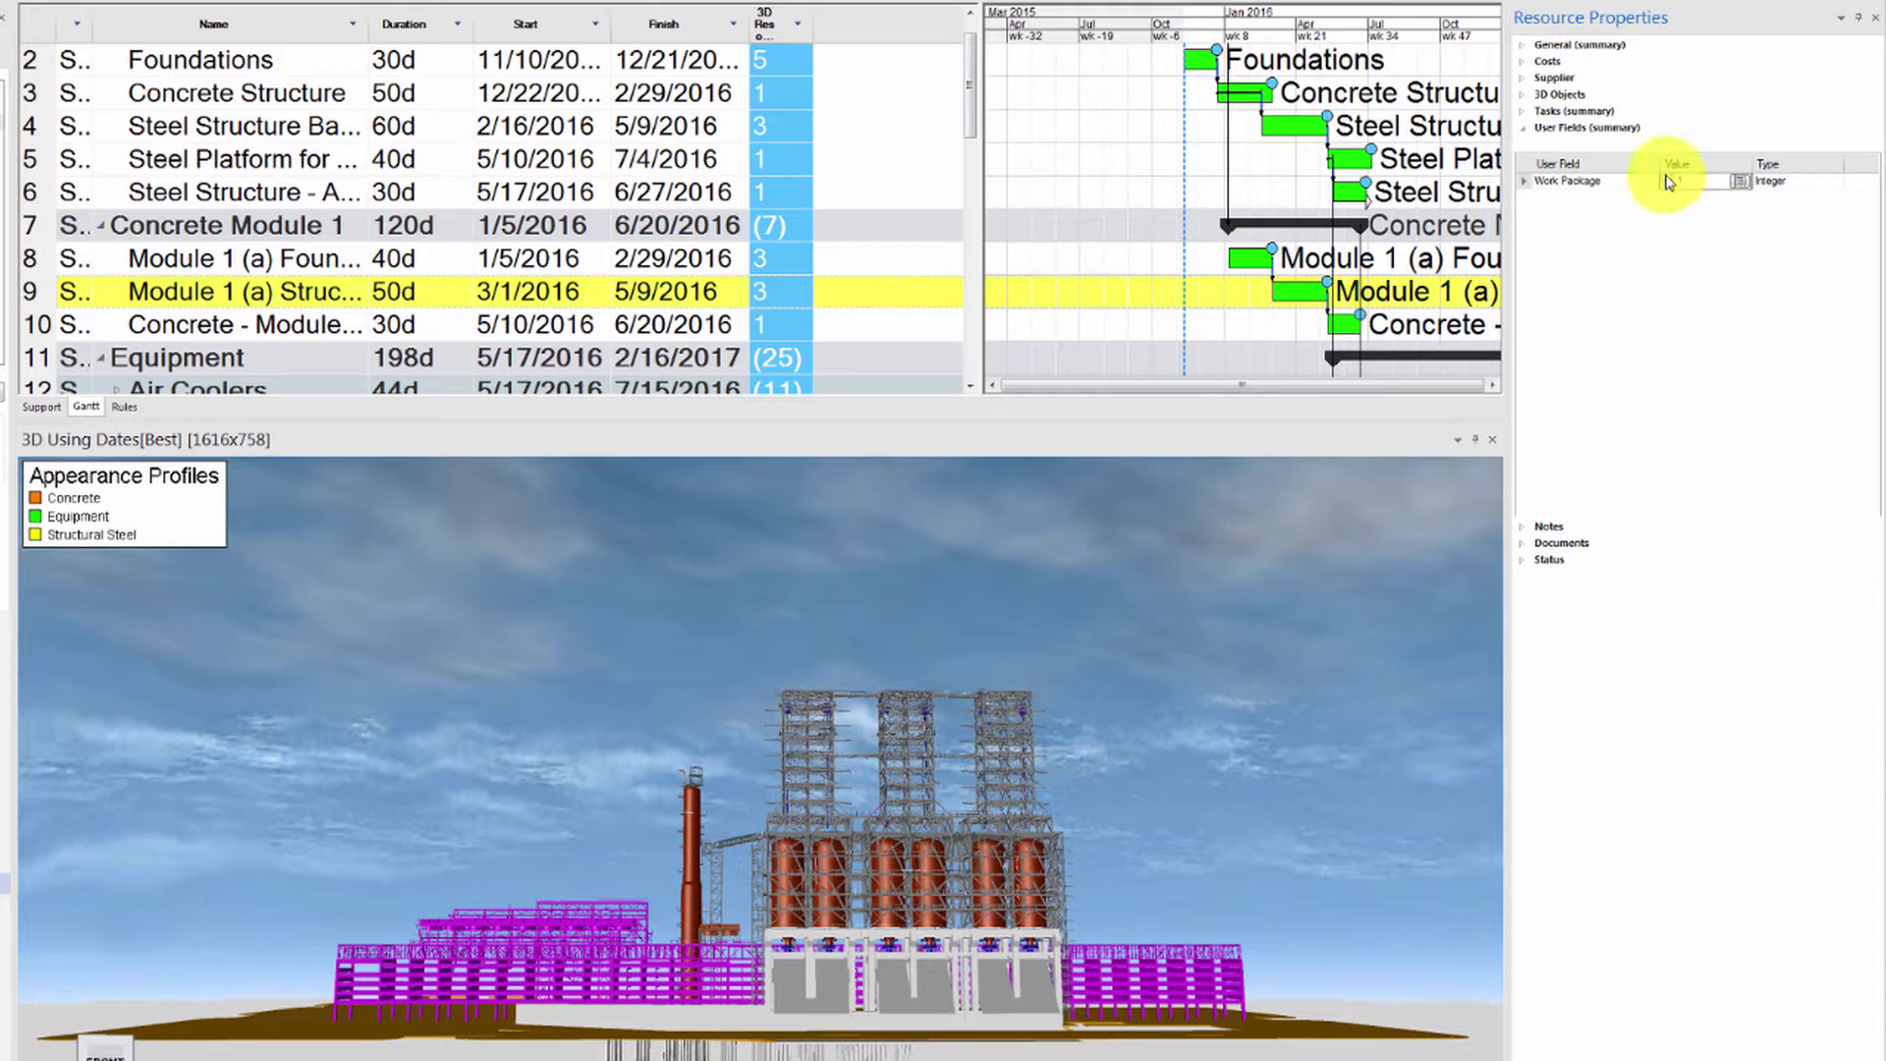
{"action": "key", "text": "Return"}
- Assign the Work Package user field with value 2 to the red stack and its connecting structure
{"action": "left_click", "coordinate": [739, 853]}
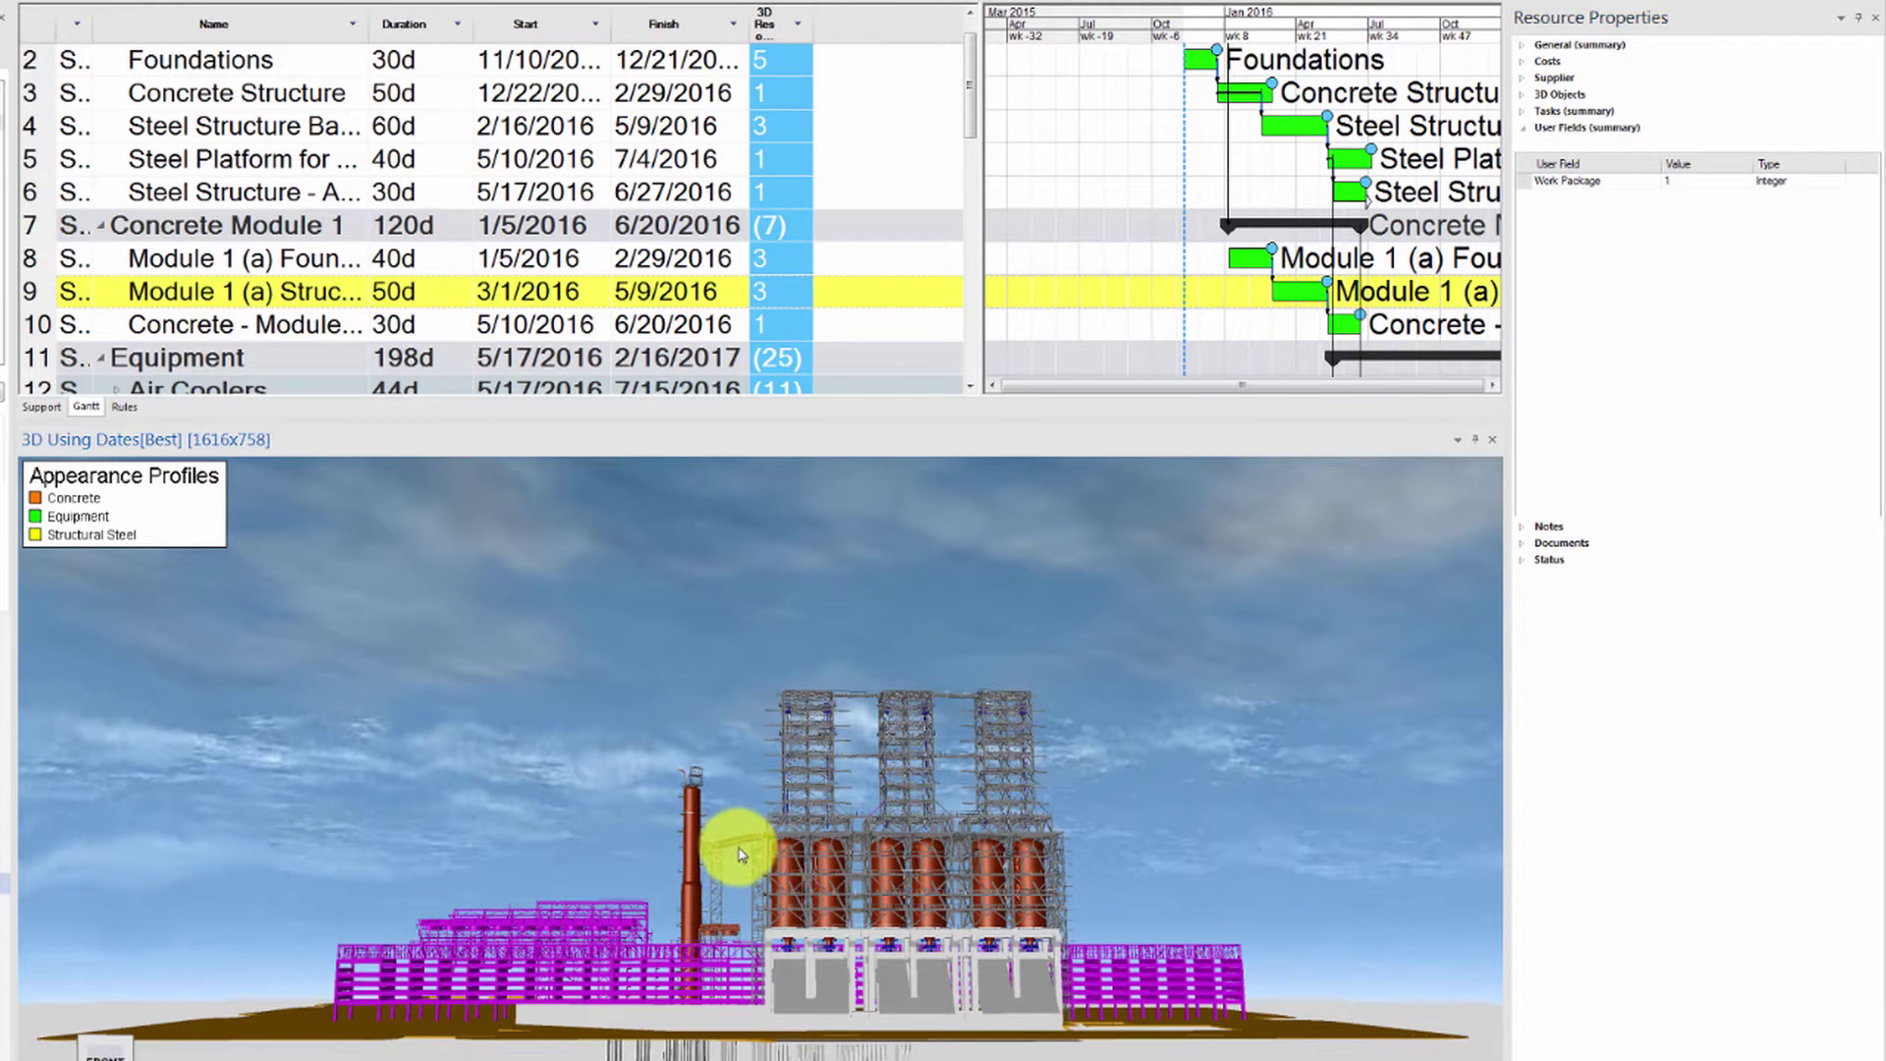
{"action": "left_click_drag", "start_coordinate": [739, 861], "coordinate": [772, 863]}
{"action": "left_click", "coordinate": [768, 853]}
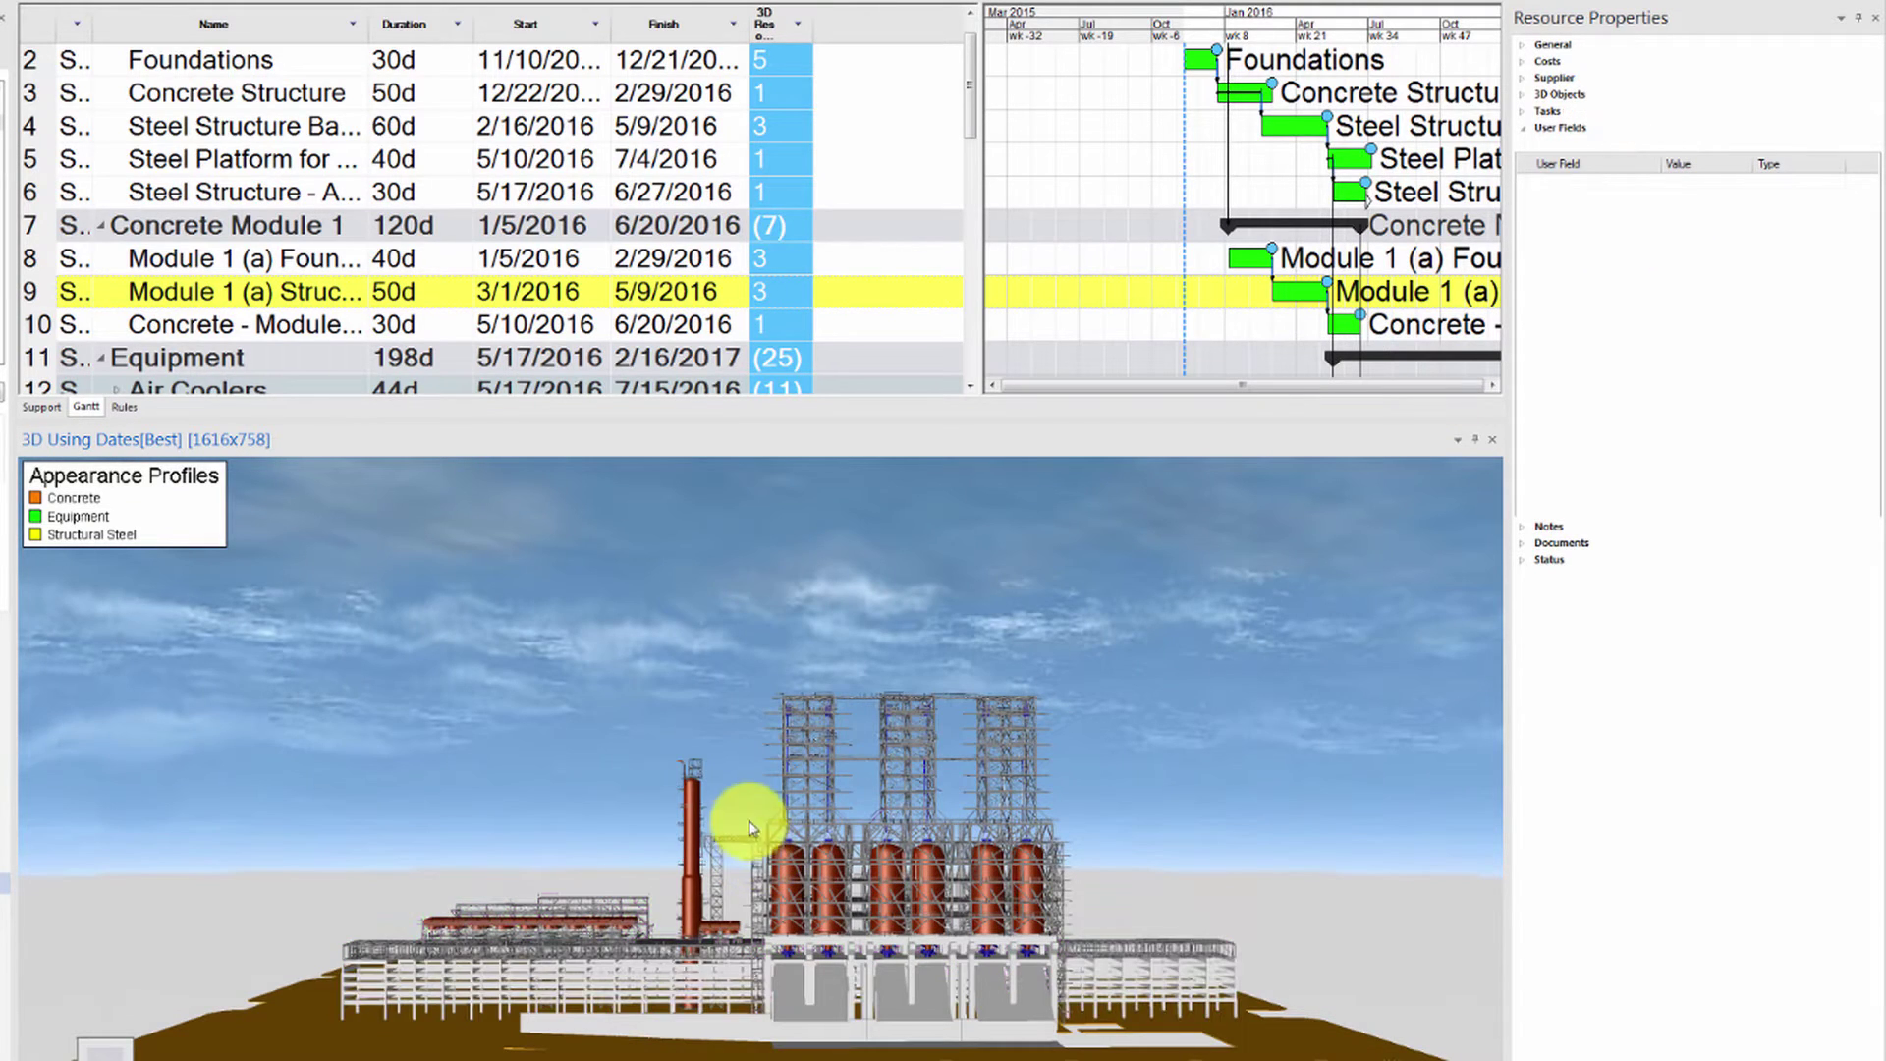
{"action": "left_click", "coordinate": [667, 932]}
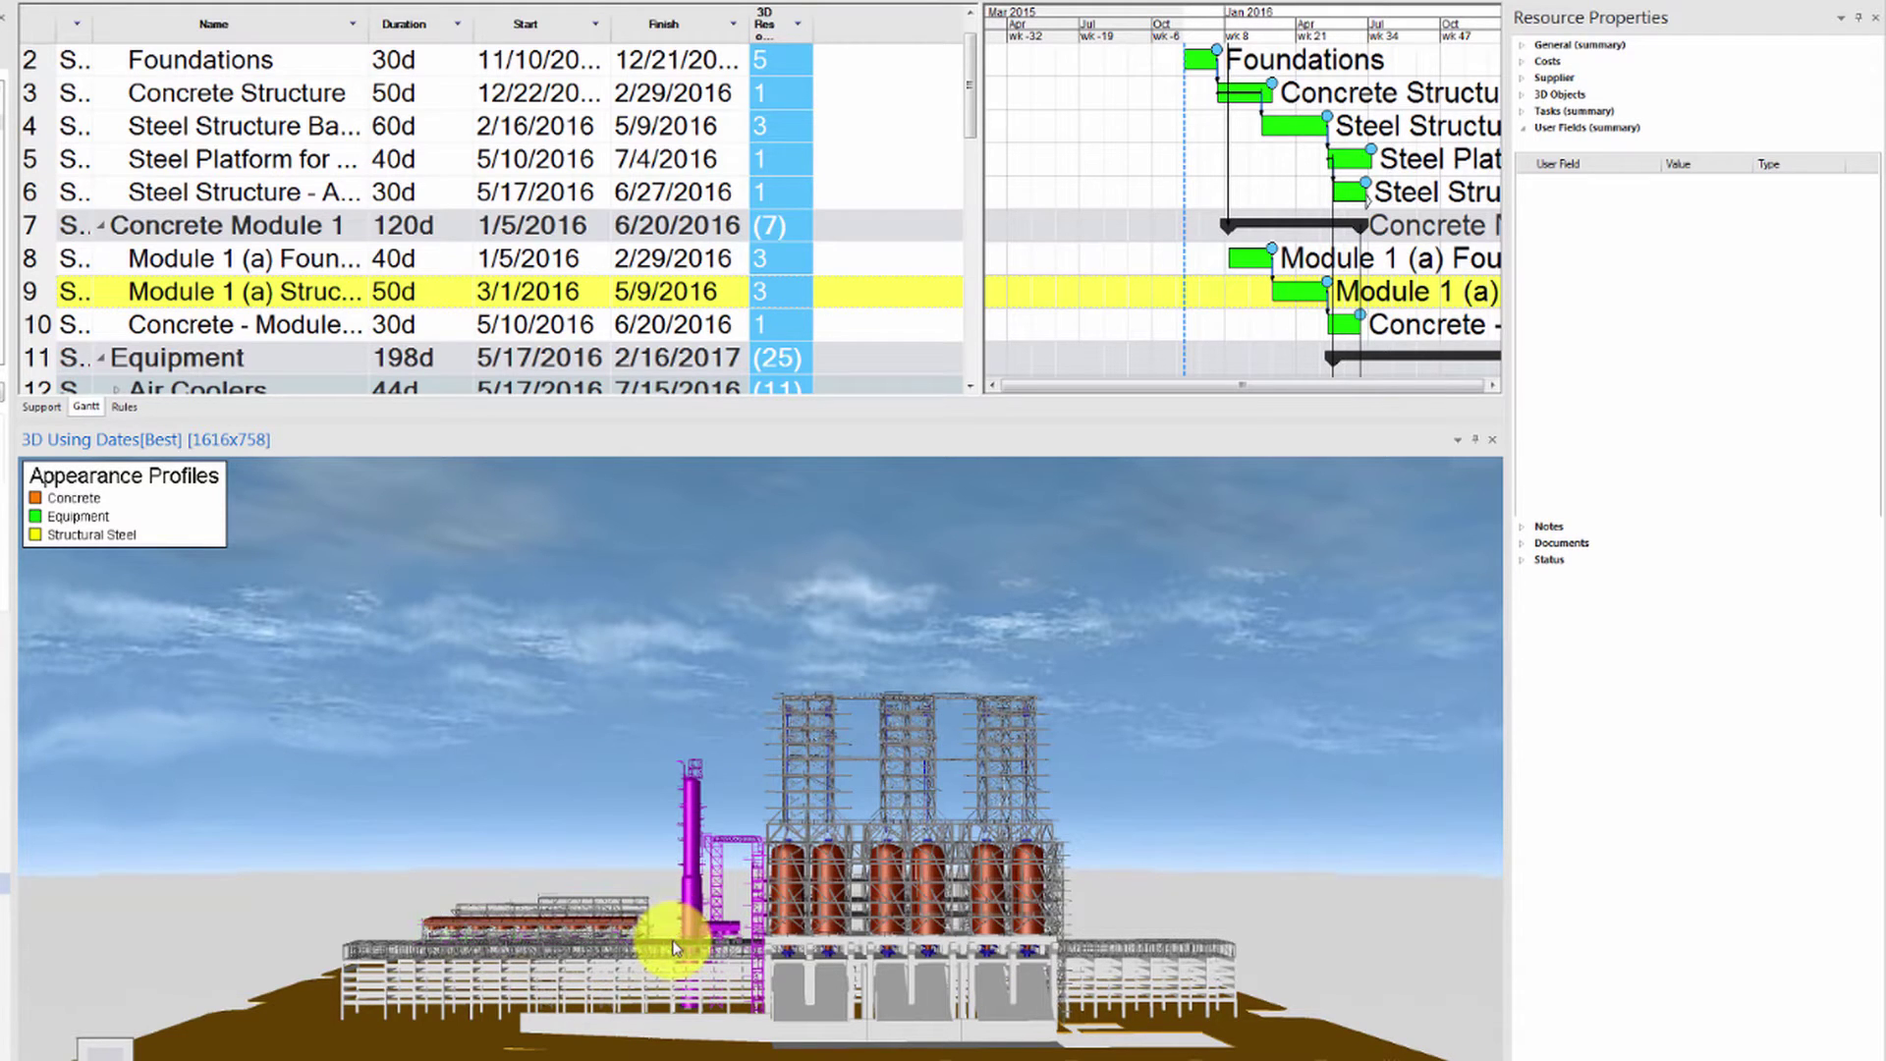
{"action": "right_click", "coordinate": [1569, 245]}
{"action": "left_click", "coordinate": [1572, 251]}
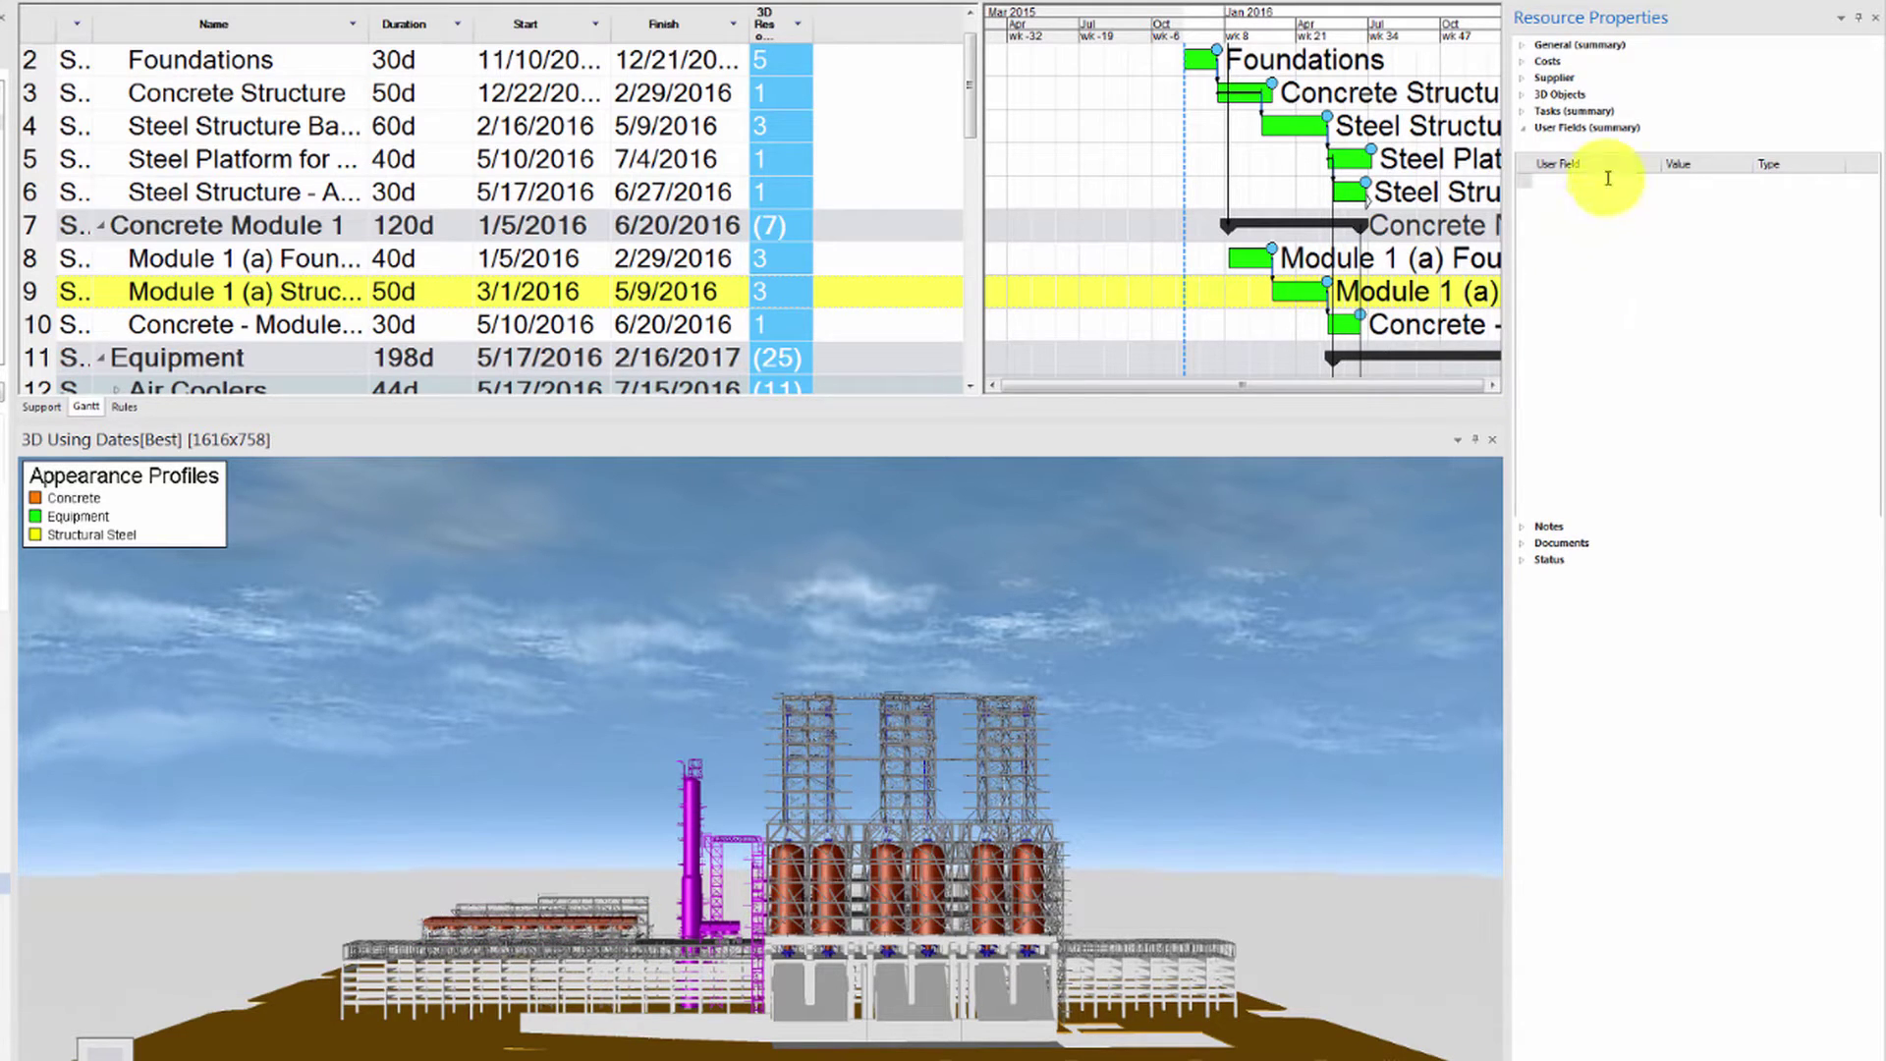
{"action": "left_click", "coordinate": [1719, 181]}
{"action": "type", "text": "2"}
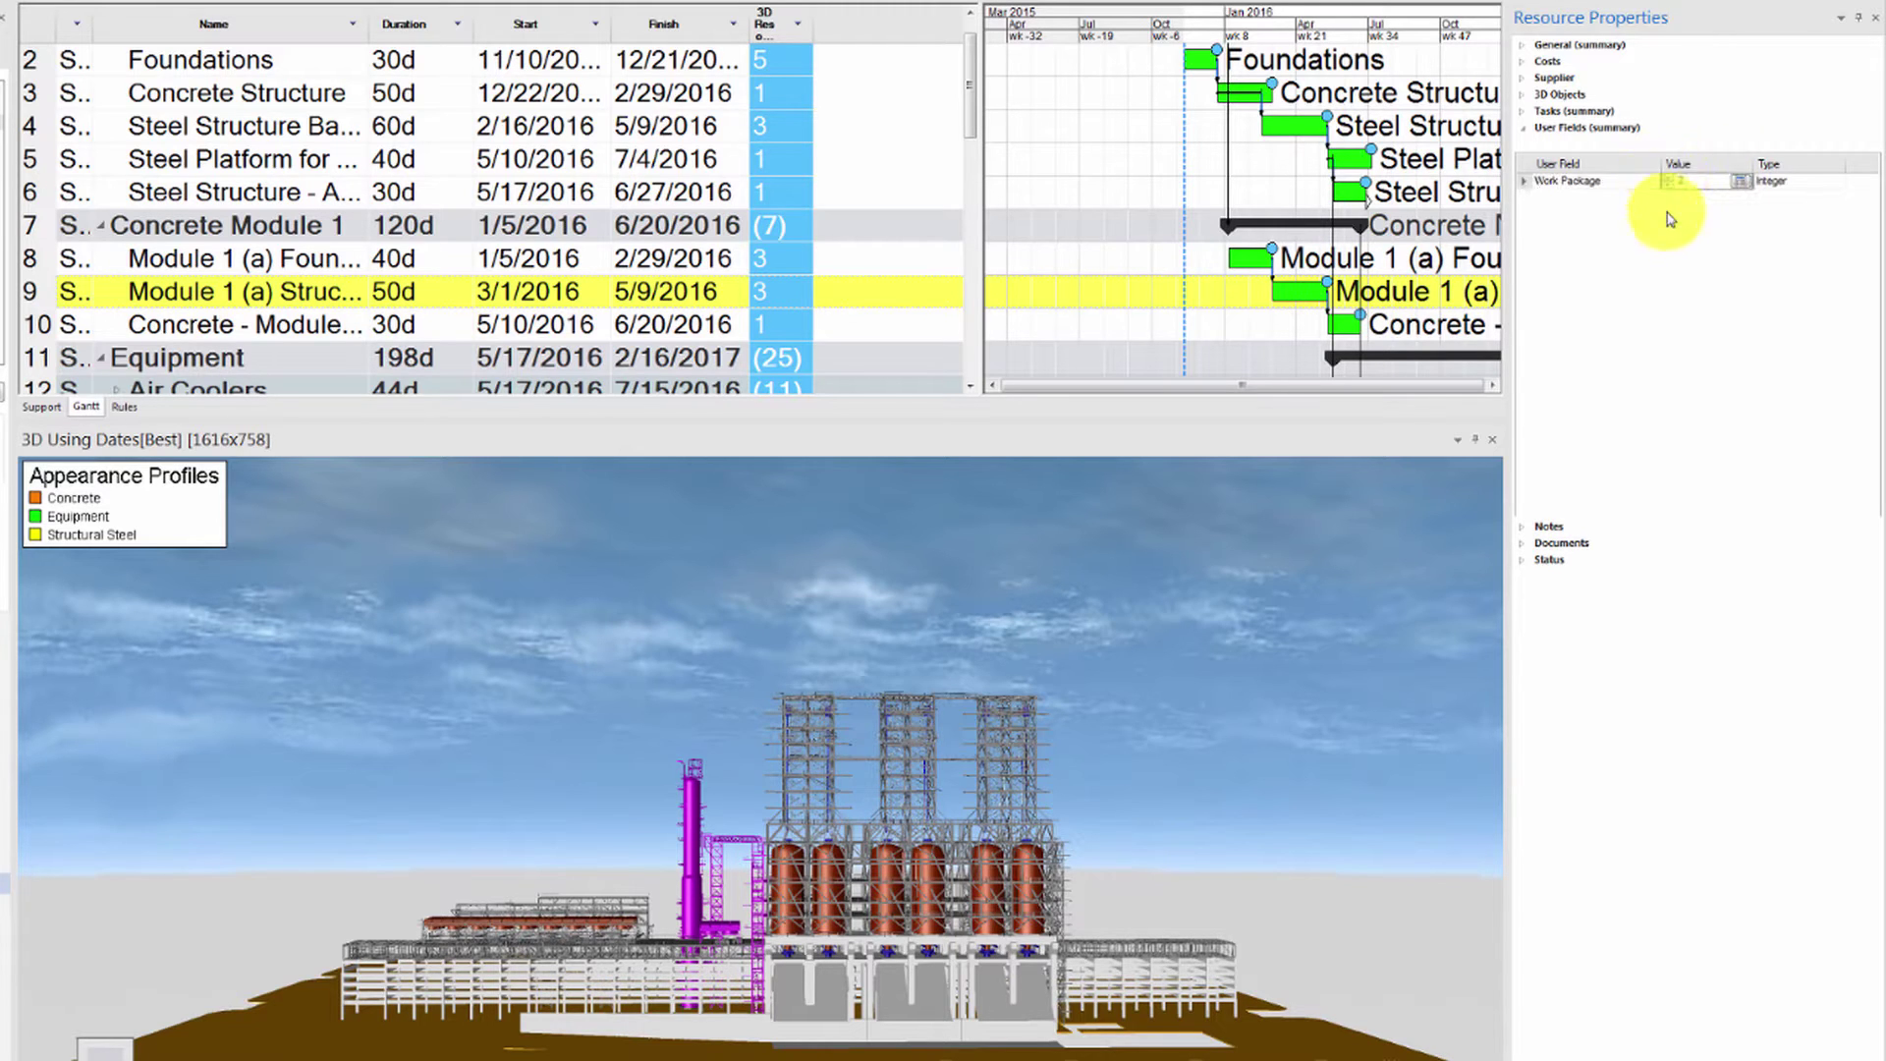
{"action": "left_click", "coordinate": [1633, 256]}
- Assign the Work Package user field with value 3 to the steel towers and the red vessels beneath them
{"action": "left_click_drag", "start_coordinate": [1143, 612], "coordinate": [783, 904]}
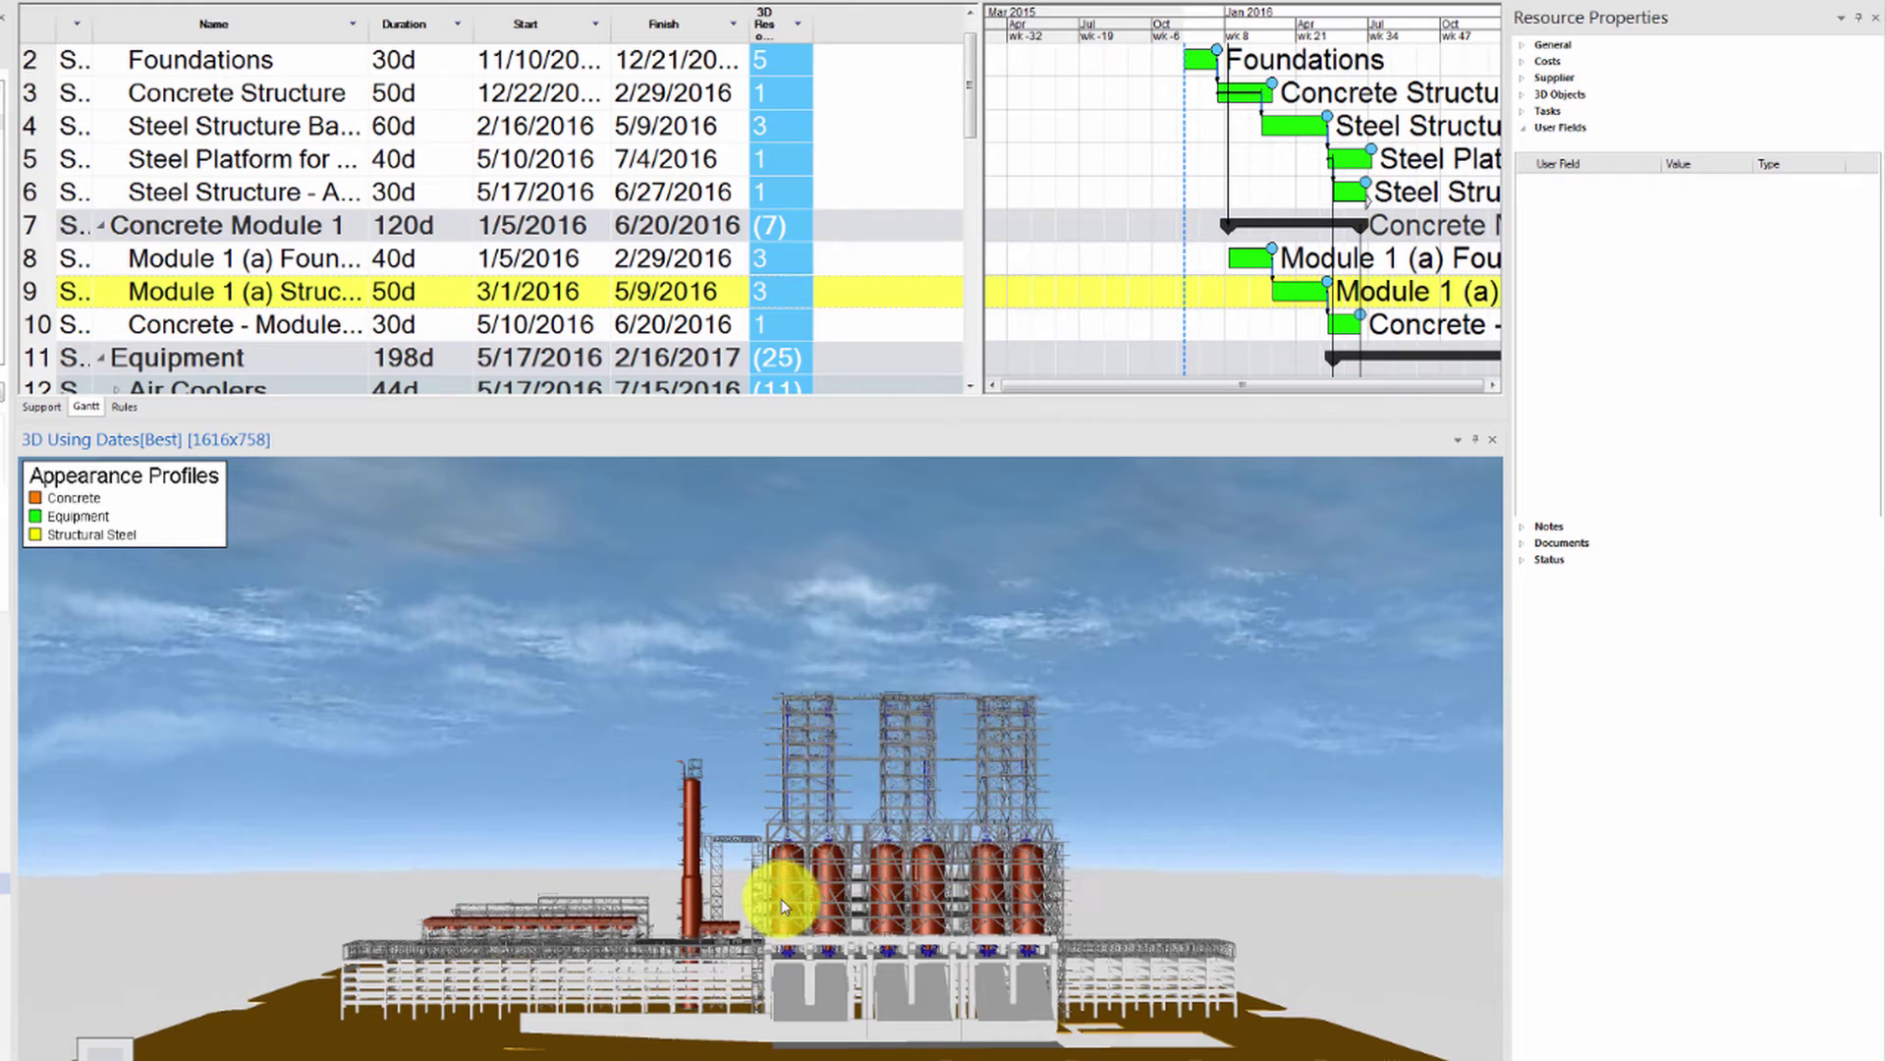
{"action": "right_click", "coordinate": [1604, 228]}
{"action": "left_click", "coordinate": [1632, 268]}
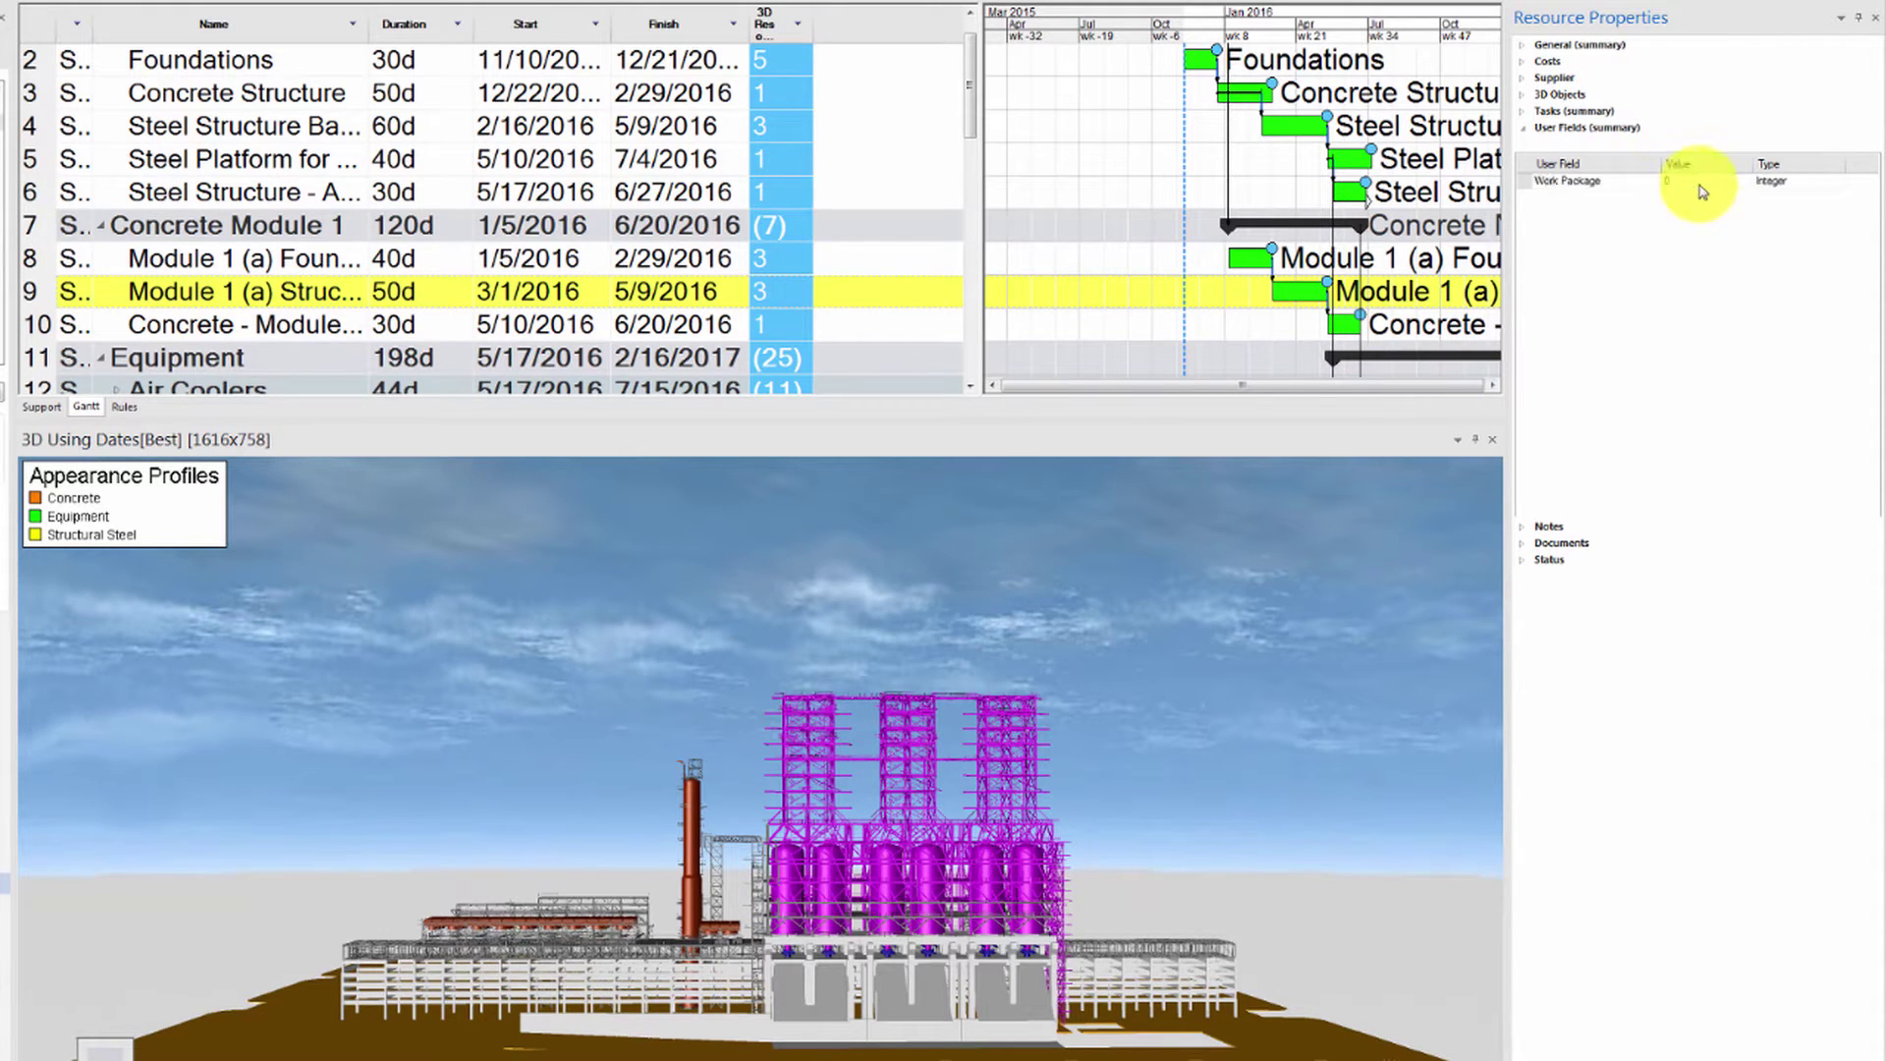
{"action": "left_click", "coordinate": [1664, 182]}
{"action": "type", "text": "3"}
{"action": "left_click", "coordinate": [1668, 233]}
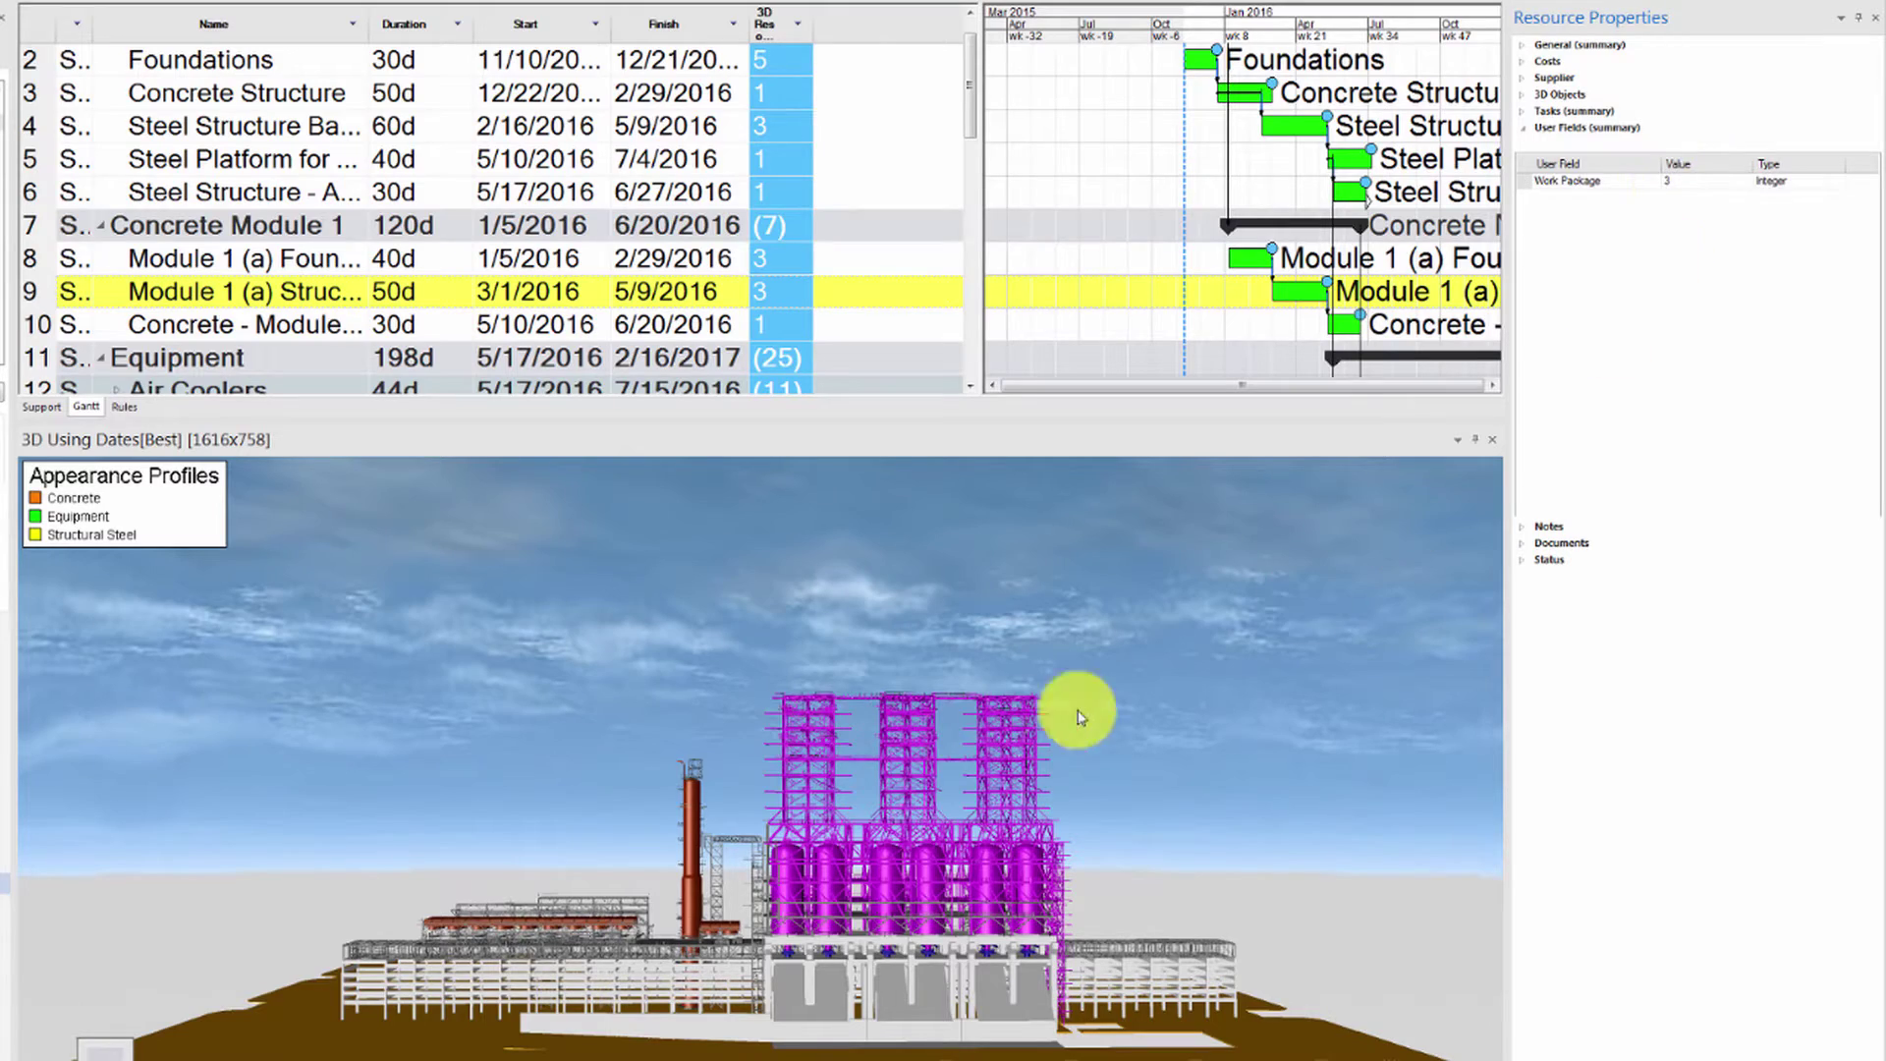
- Check the Work Package values of individual resources in the steel towers and among the red units on the pipe rack
{"action": "left_click", "coordinate": [898, 857]}
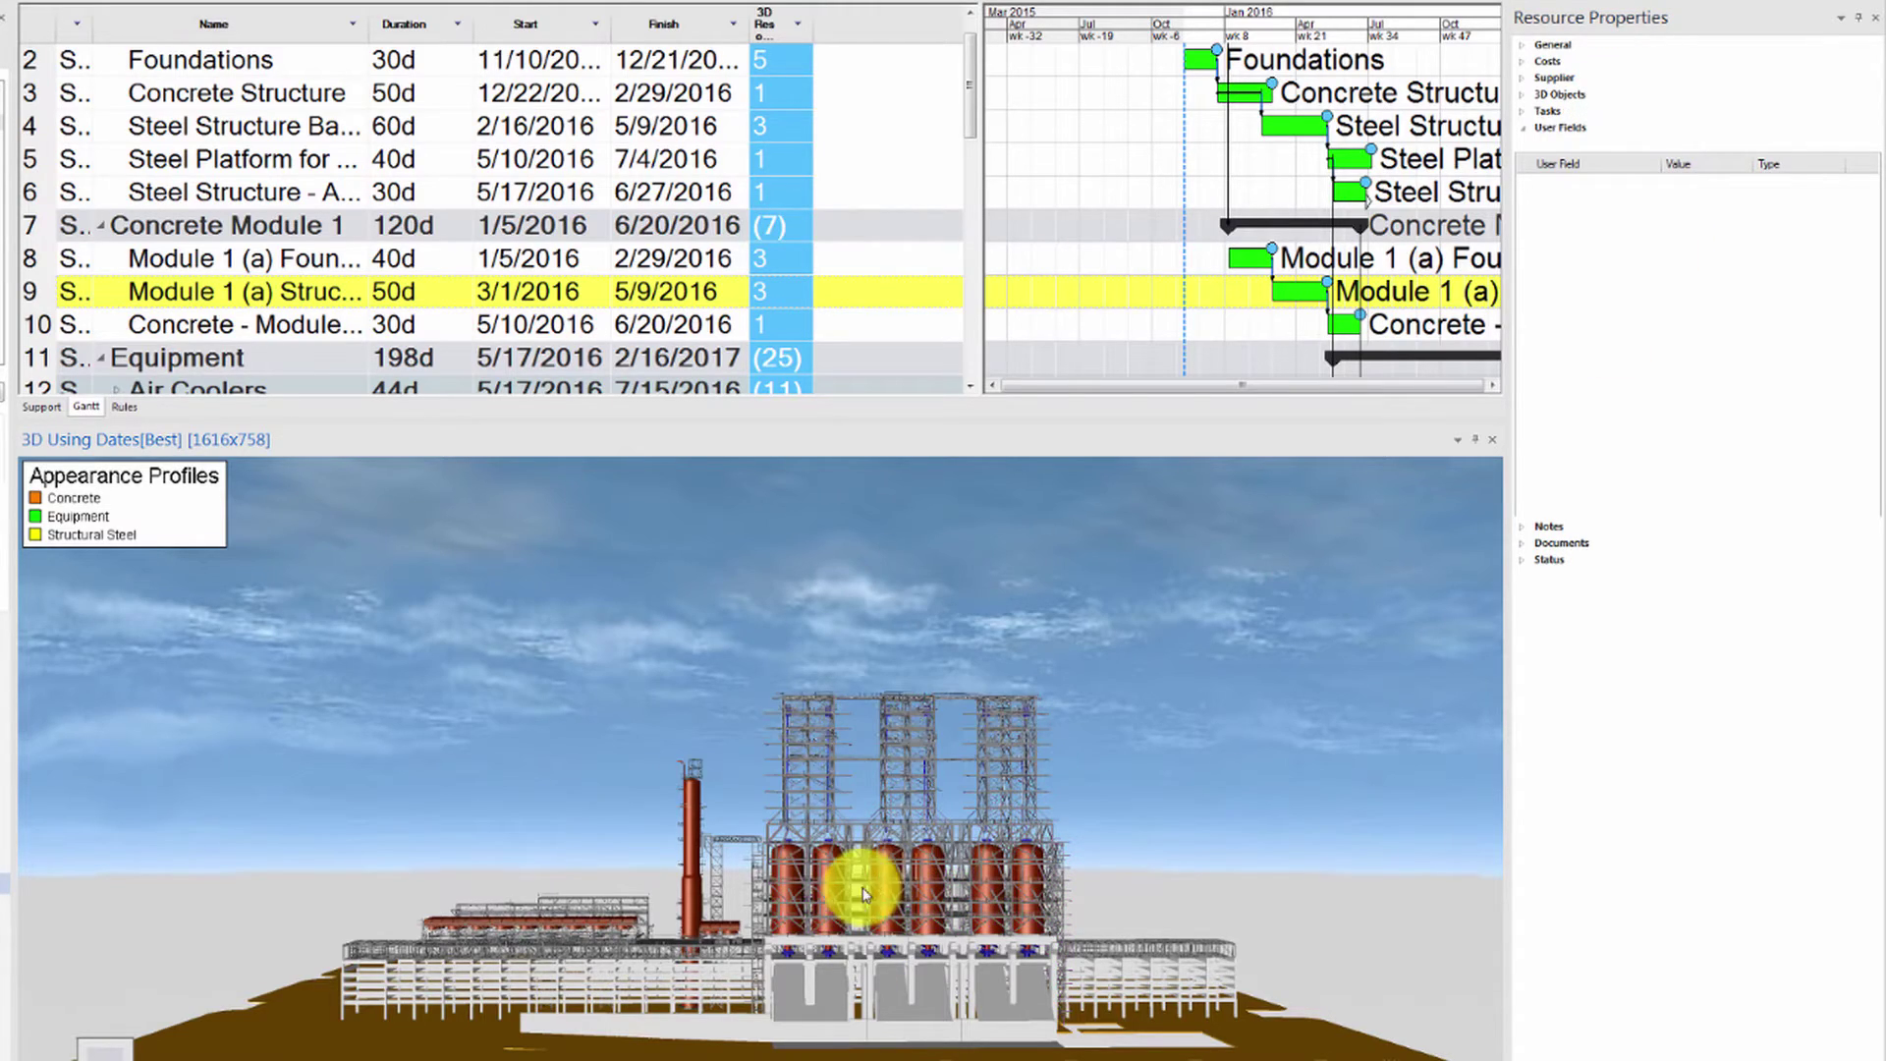
{"action": "middle_click_drag", "start_coordinate": [859, 888], "coordinate": [838, 900]}
{"action": "scroll", "coordinate": [850, 857], "scroll_direction": "up", "scroll_amount": 6}
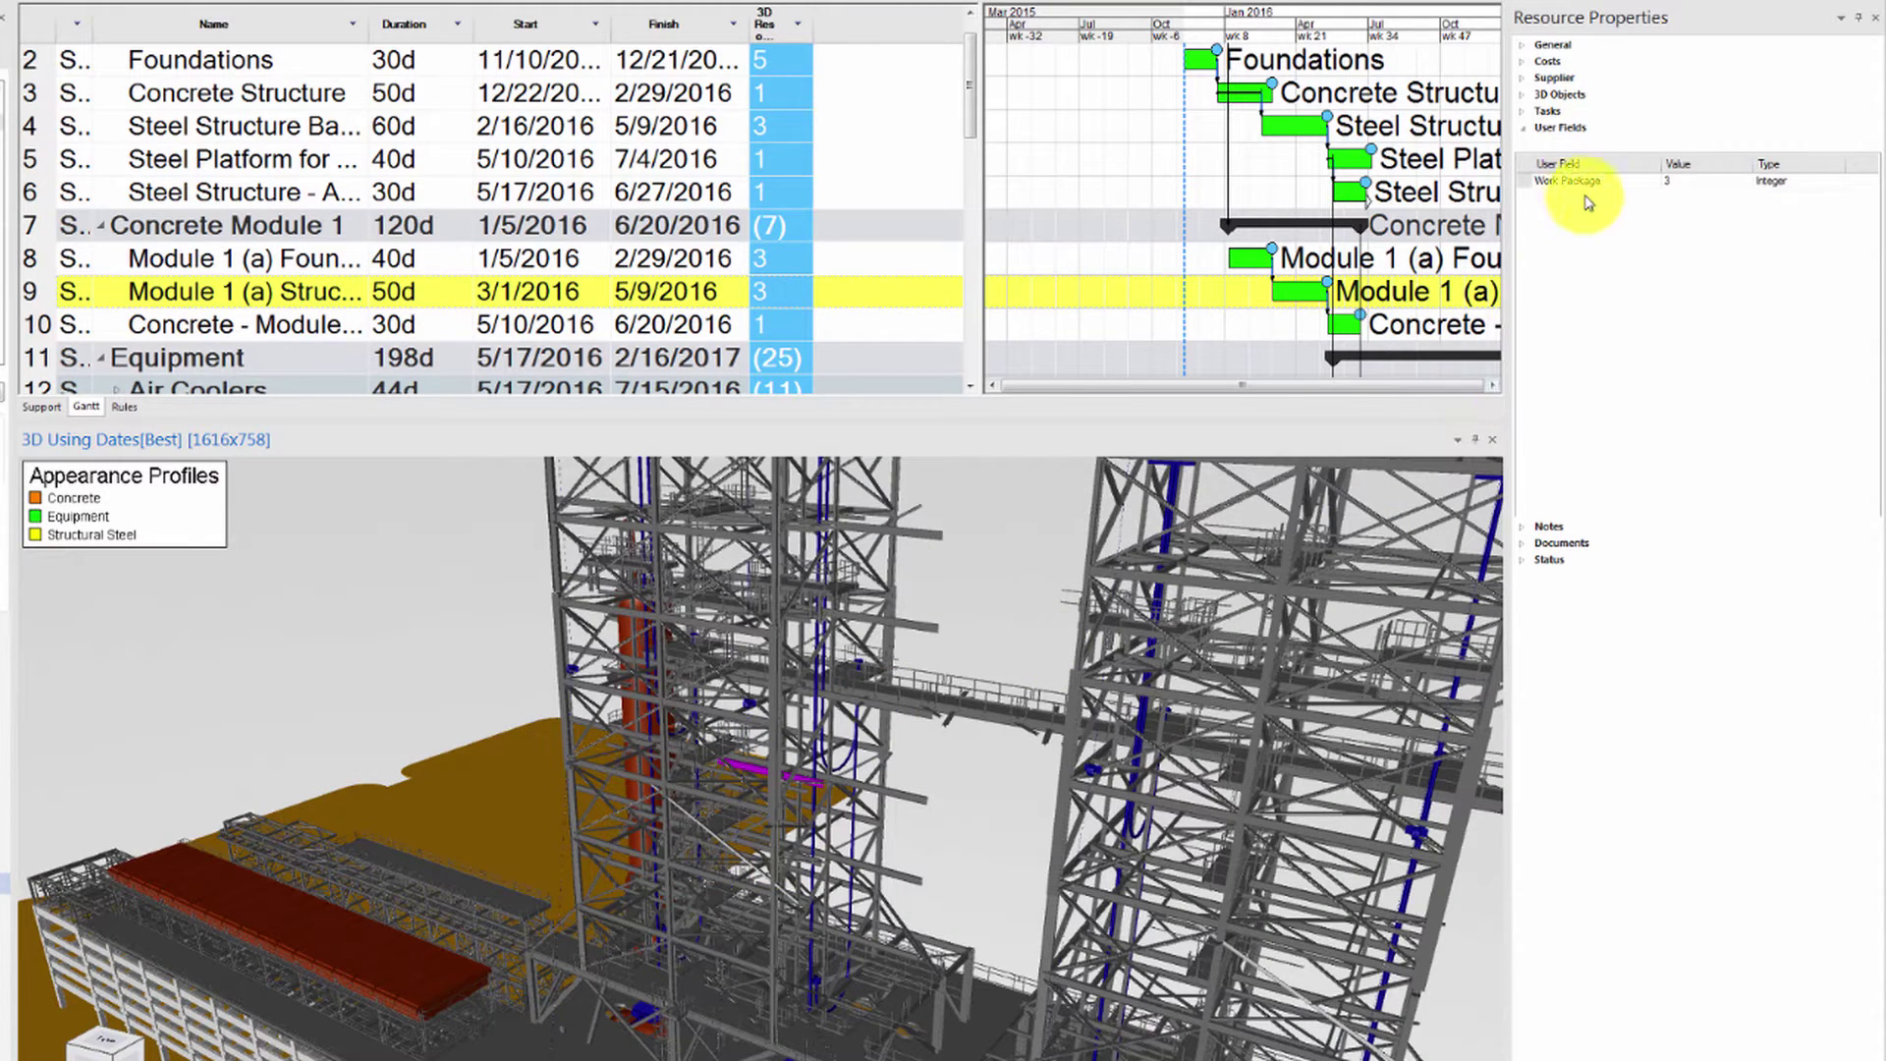
{"action": "left_click", "coordinate": [368, 945]}
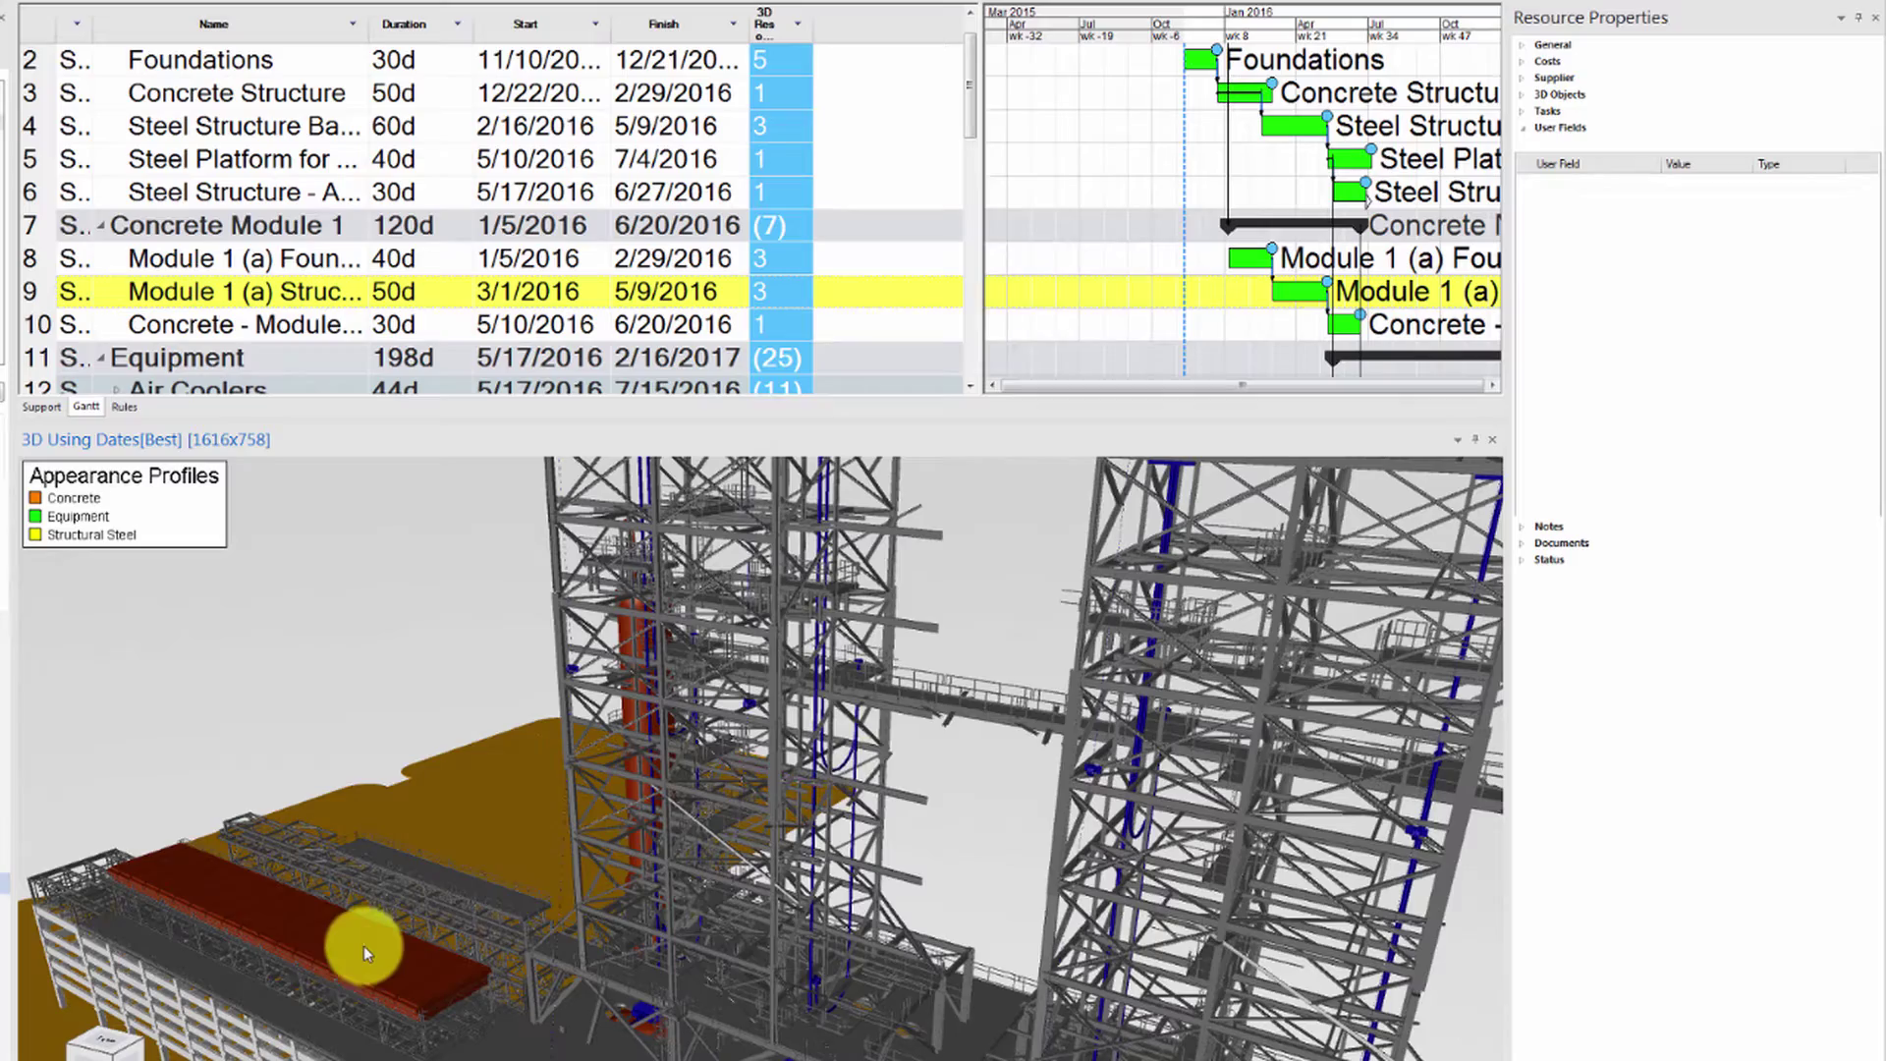
{"action": "left_click", "coordinate": [364, 945]}
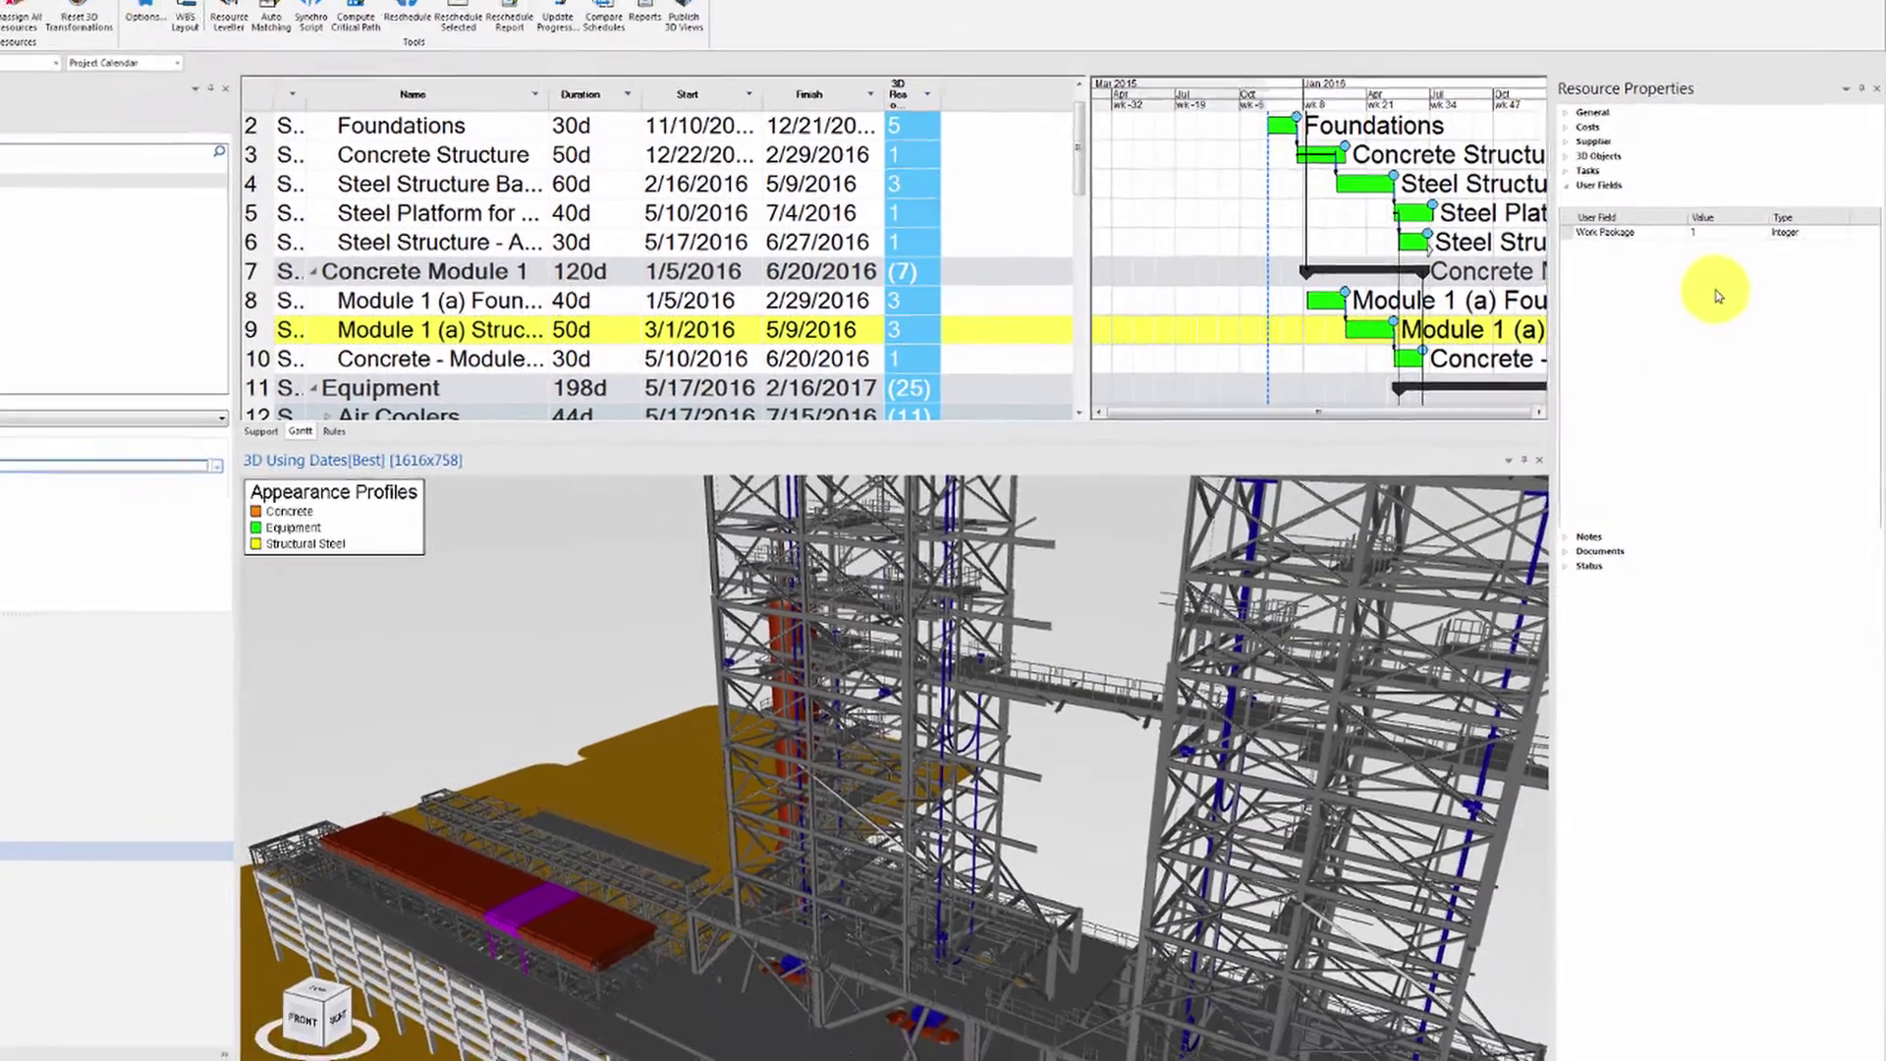
{"action": "left_click", "coordinate": [533, 898]}
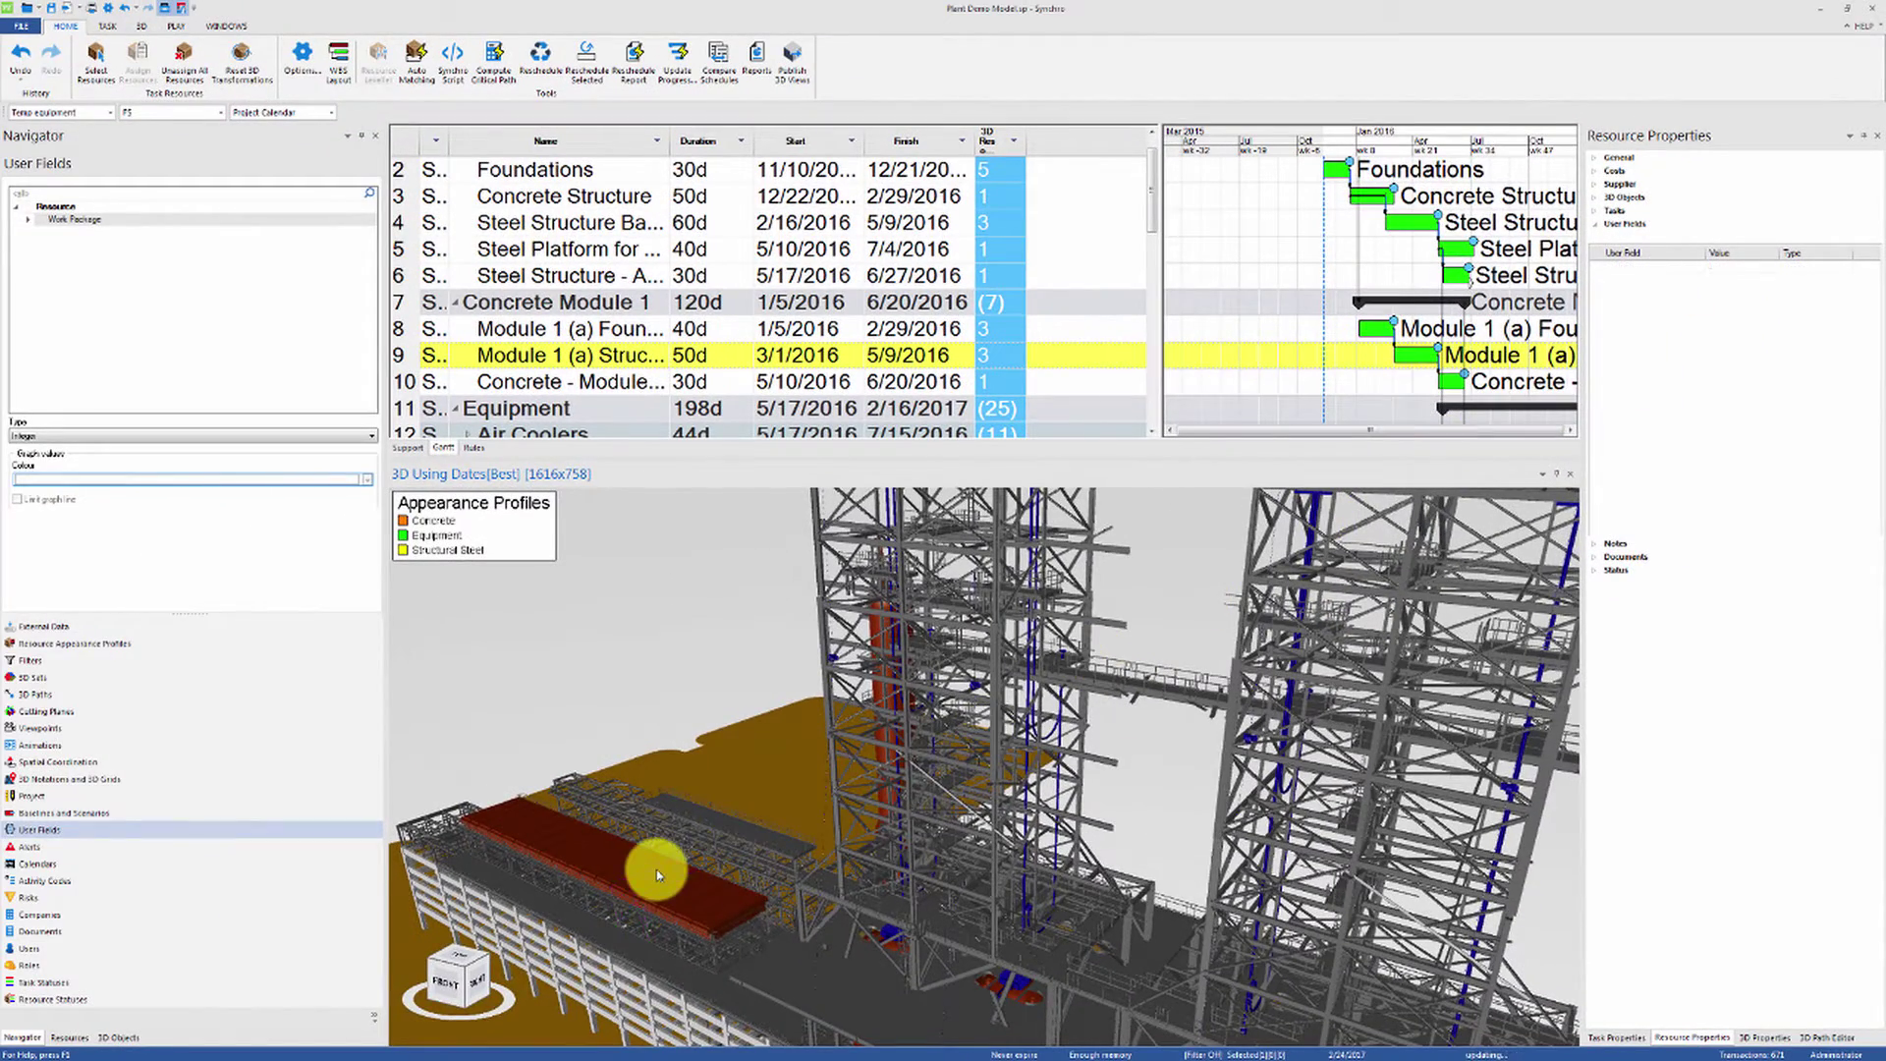
{"action": "scroll", "coordinate": [868, 910], "scroll_direction": "down", "scroll_amount": 5}
{"action": "left_click_drag", "start_coordinate": [876, 884], "coordinate": [964, 887]}
{"action": "middle_click_drag", "start_coordinate": [965, 887], "coordinate": [1207, 728]}
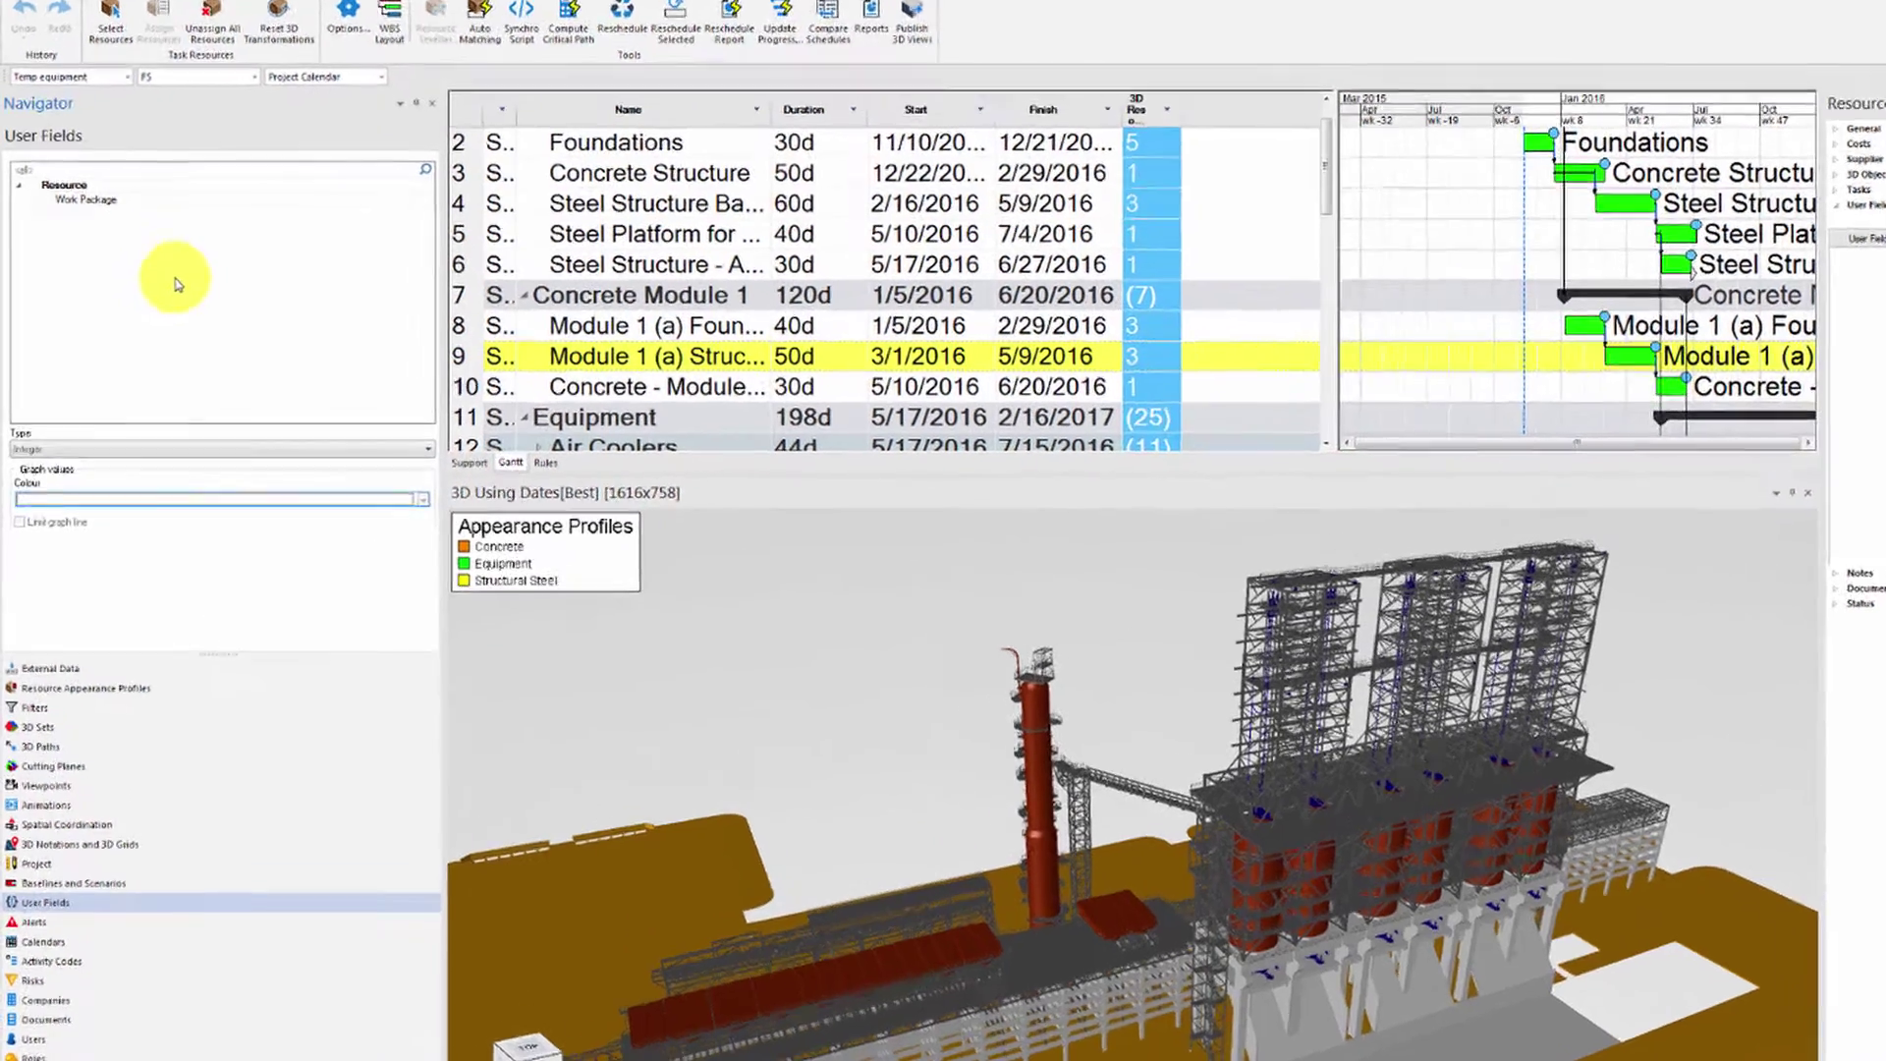
- Create a user field named Construction Code with category Resource and type String
{"action": "right_click", "coordinate": [153, 285]}
{"action": "left_click", "coordinate": [164, 297]}
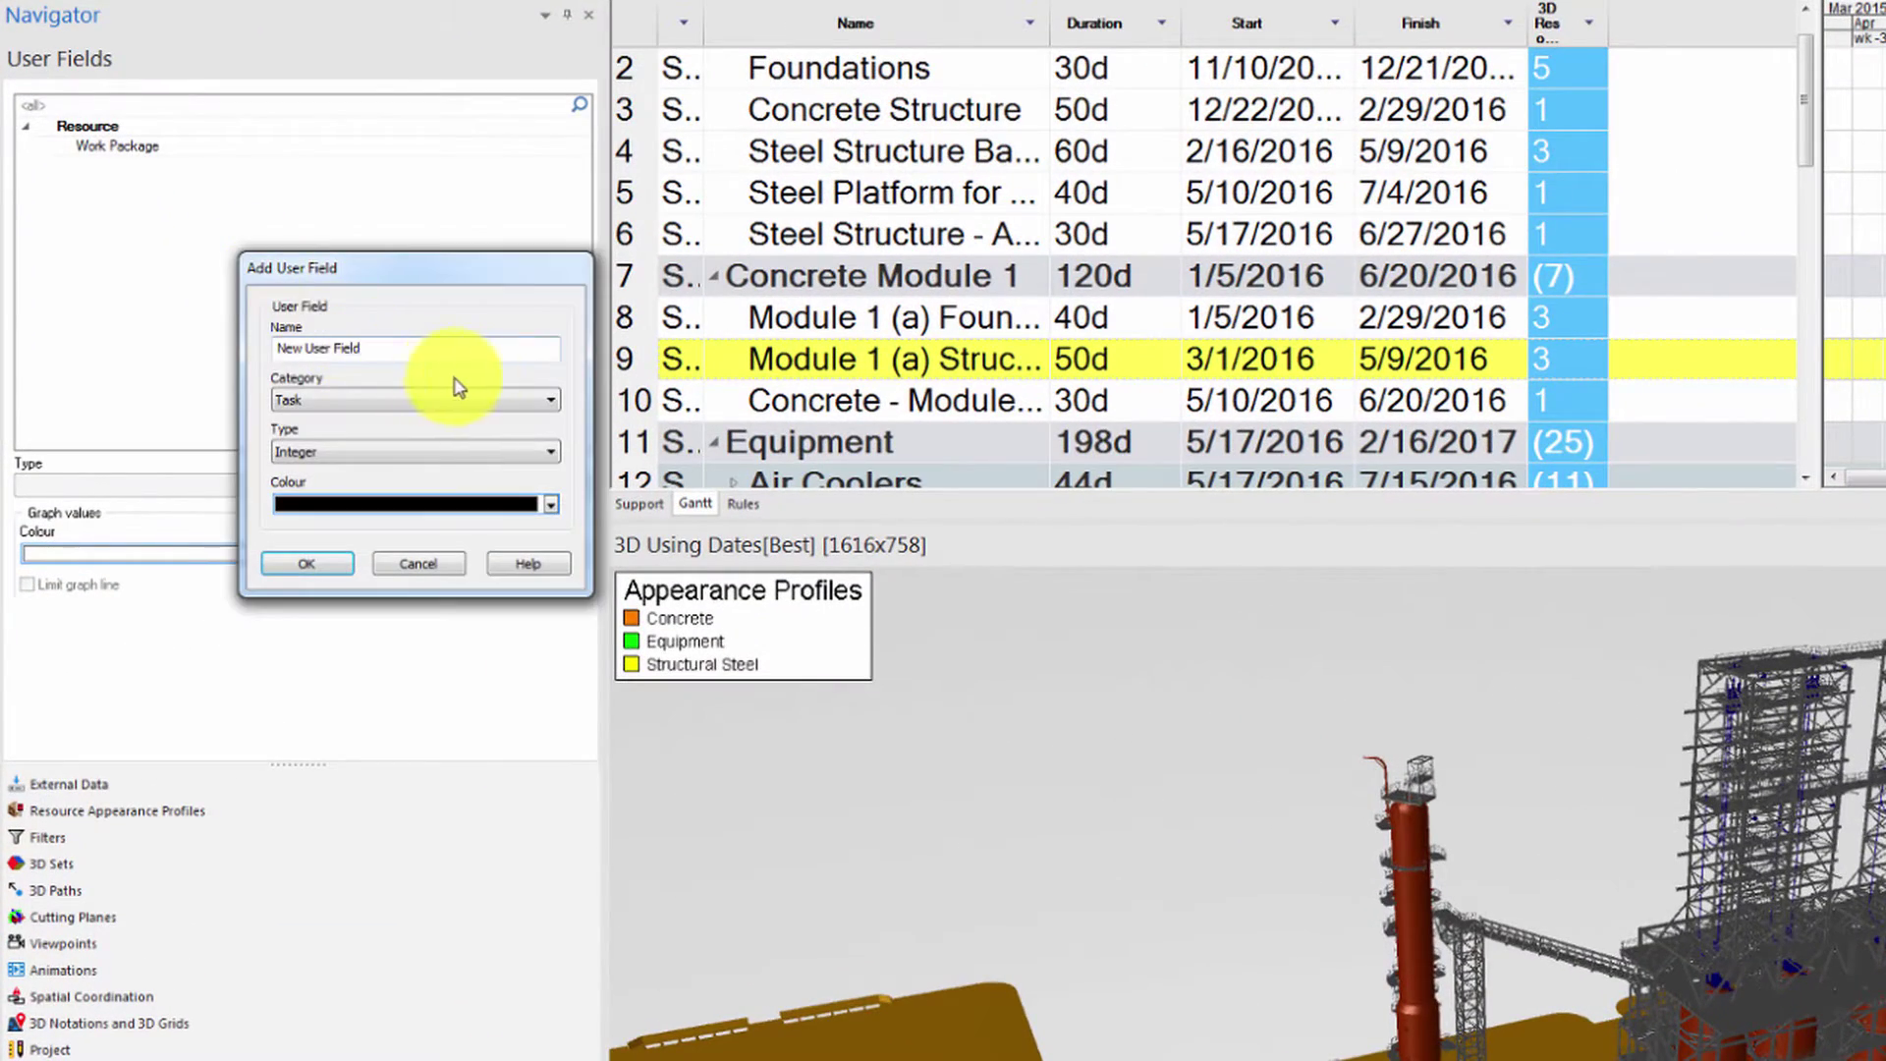
{"action": "left_click", "coordinate": [491, 400]}
{"action": "left_click", "coordinate": [470, 438]}
{"action": "left_click_drag", "start_coordinate": [345, 340], "coordinate": [203, 340]}
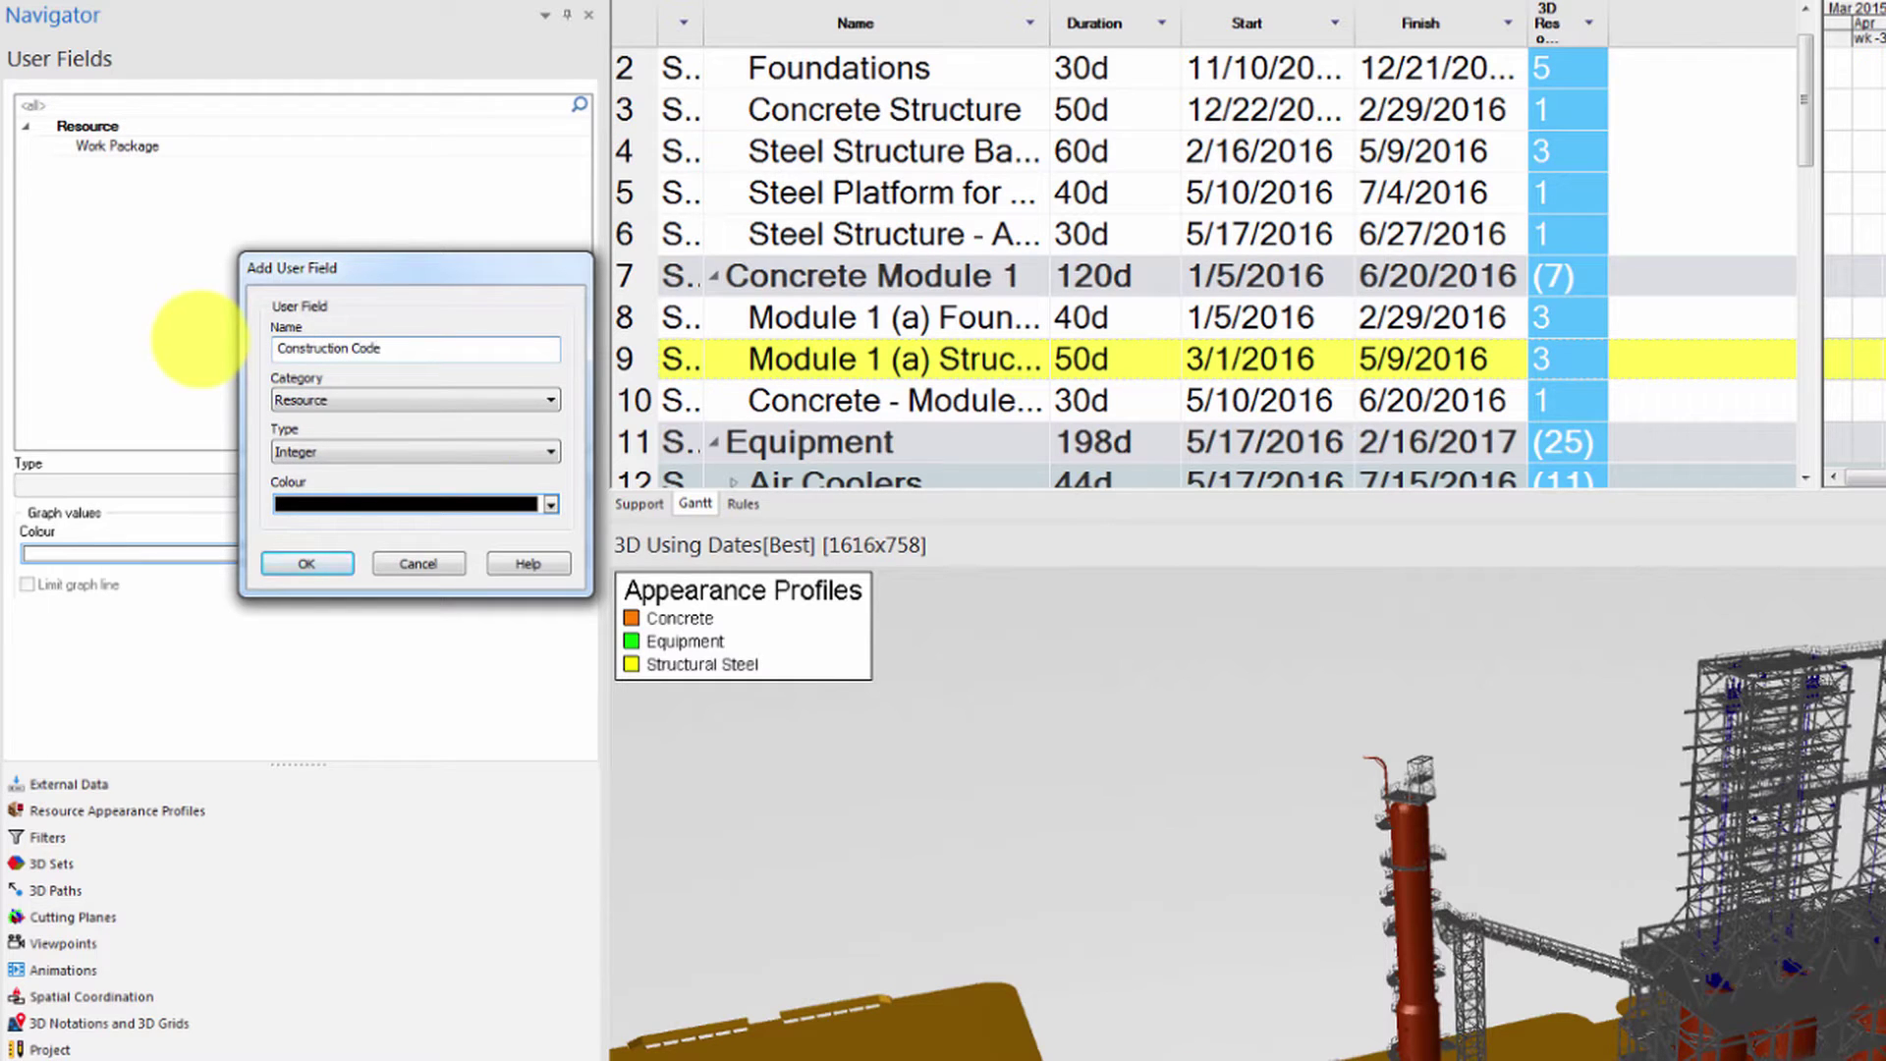
{"action": "left_click", "coordinate": [339, 451]}
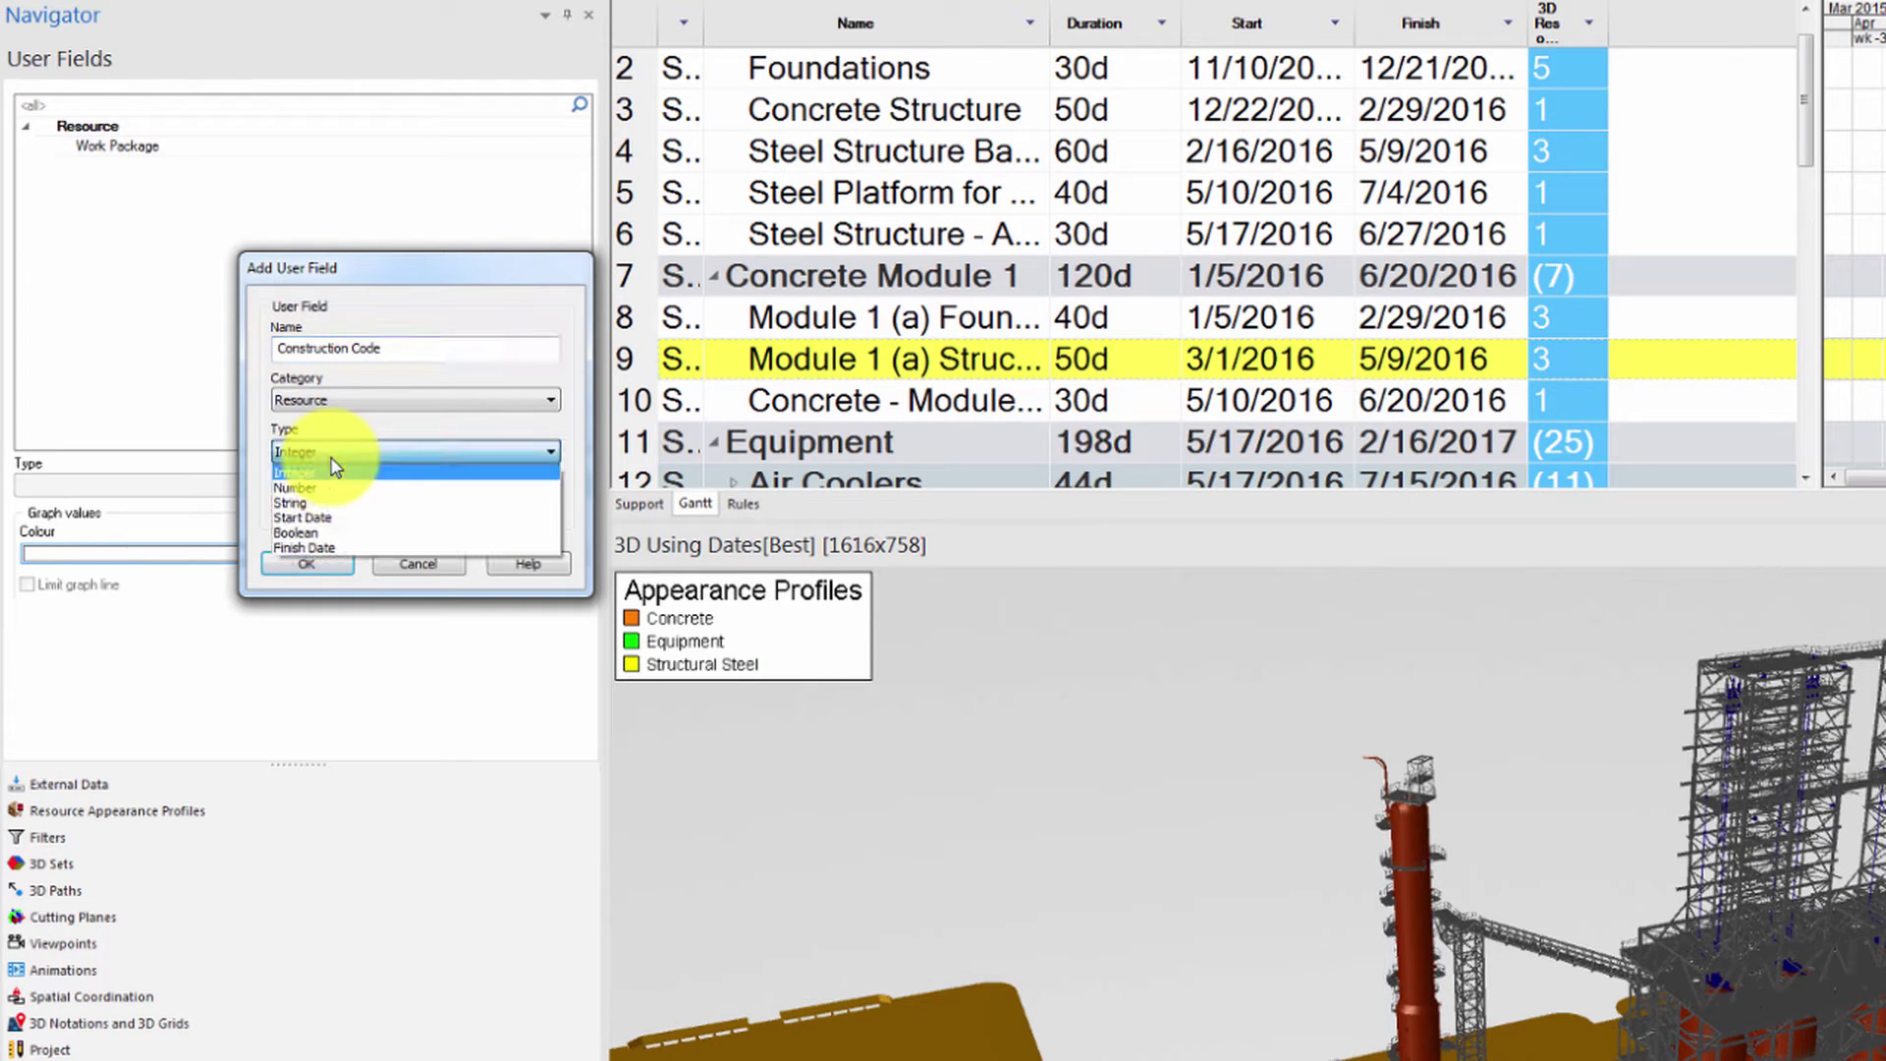
{"action": "left_click", "coordinate": [334, 510]}
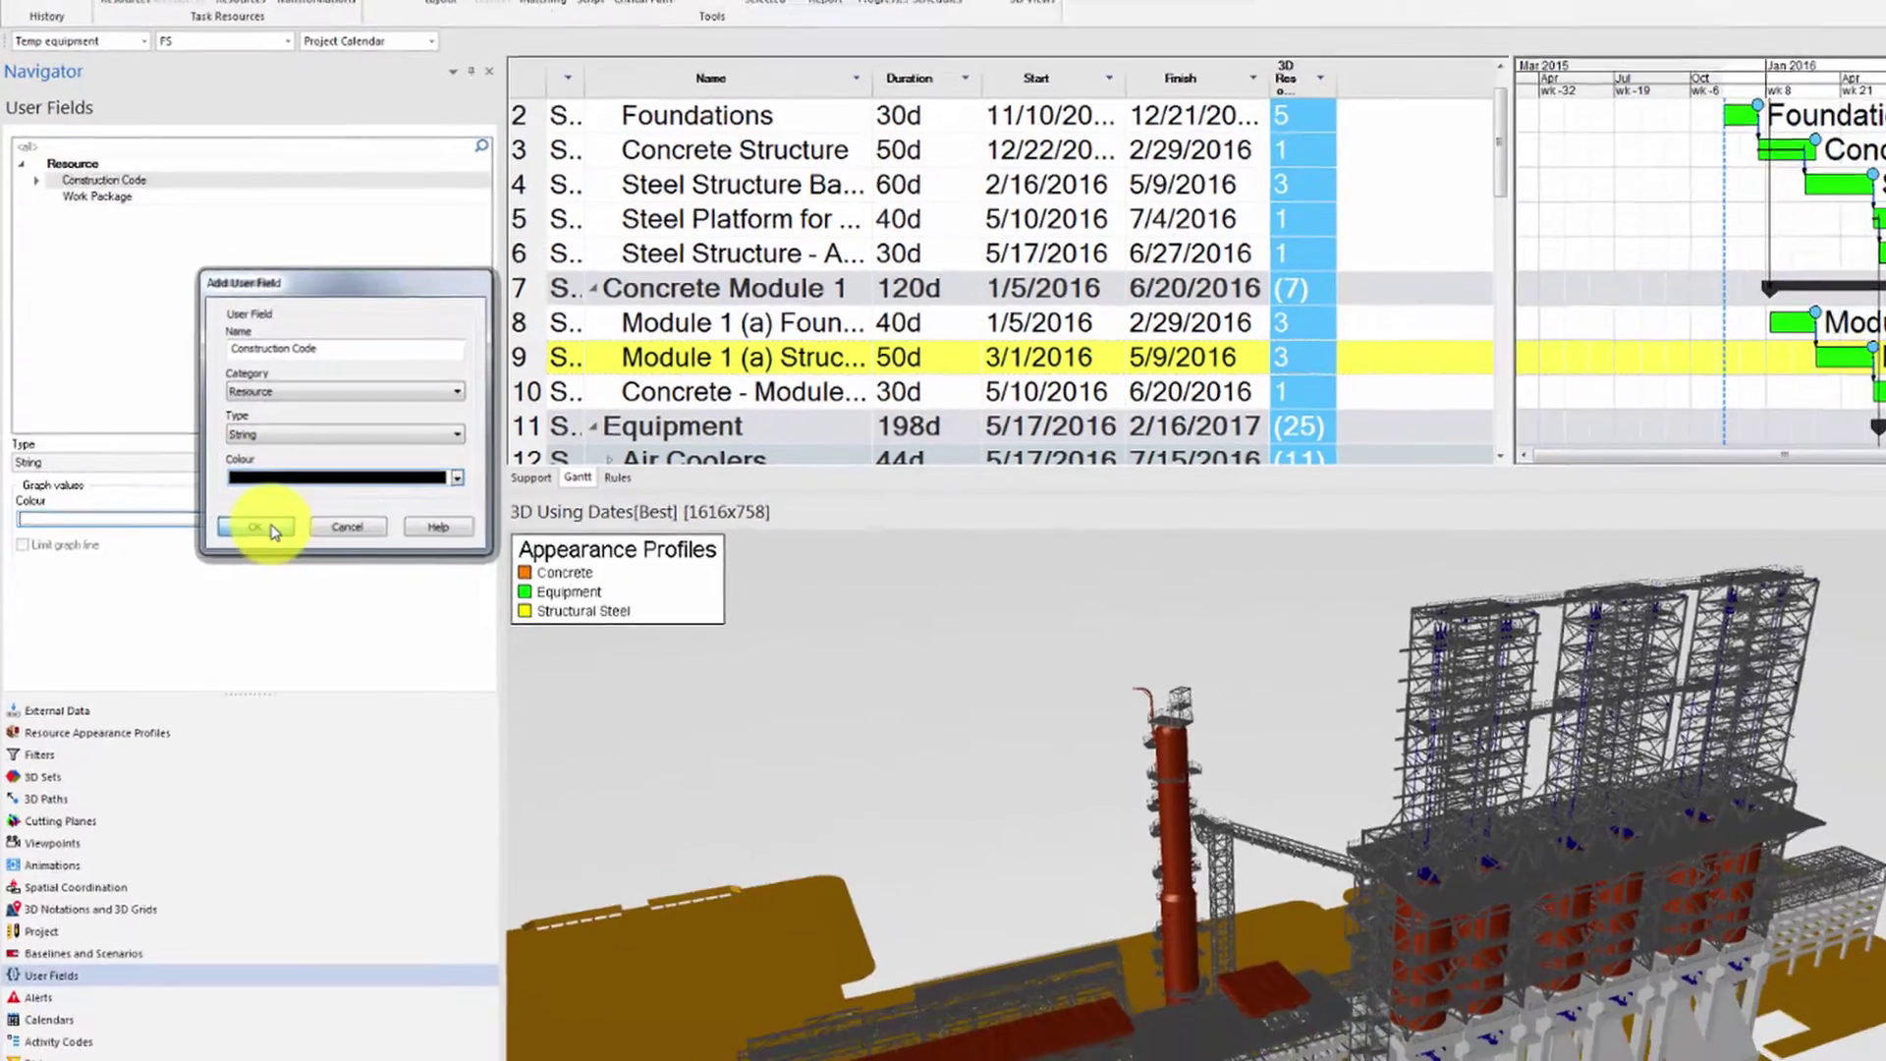
{"action": "left_click", "coordinate": [306, 564]}
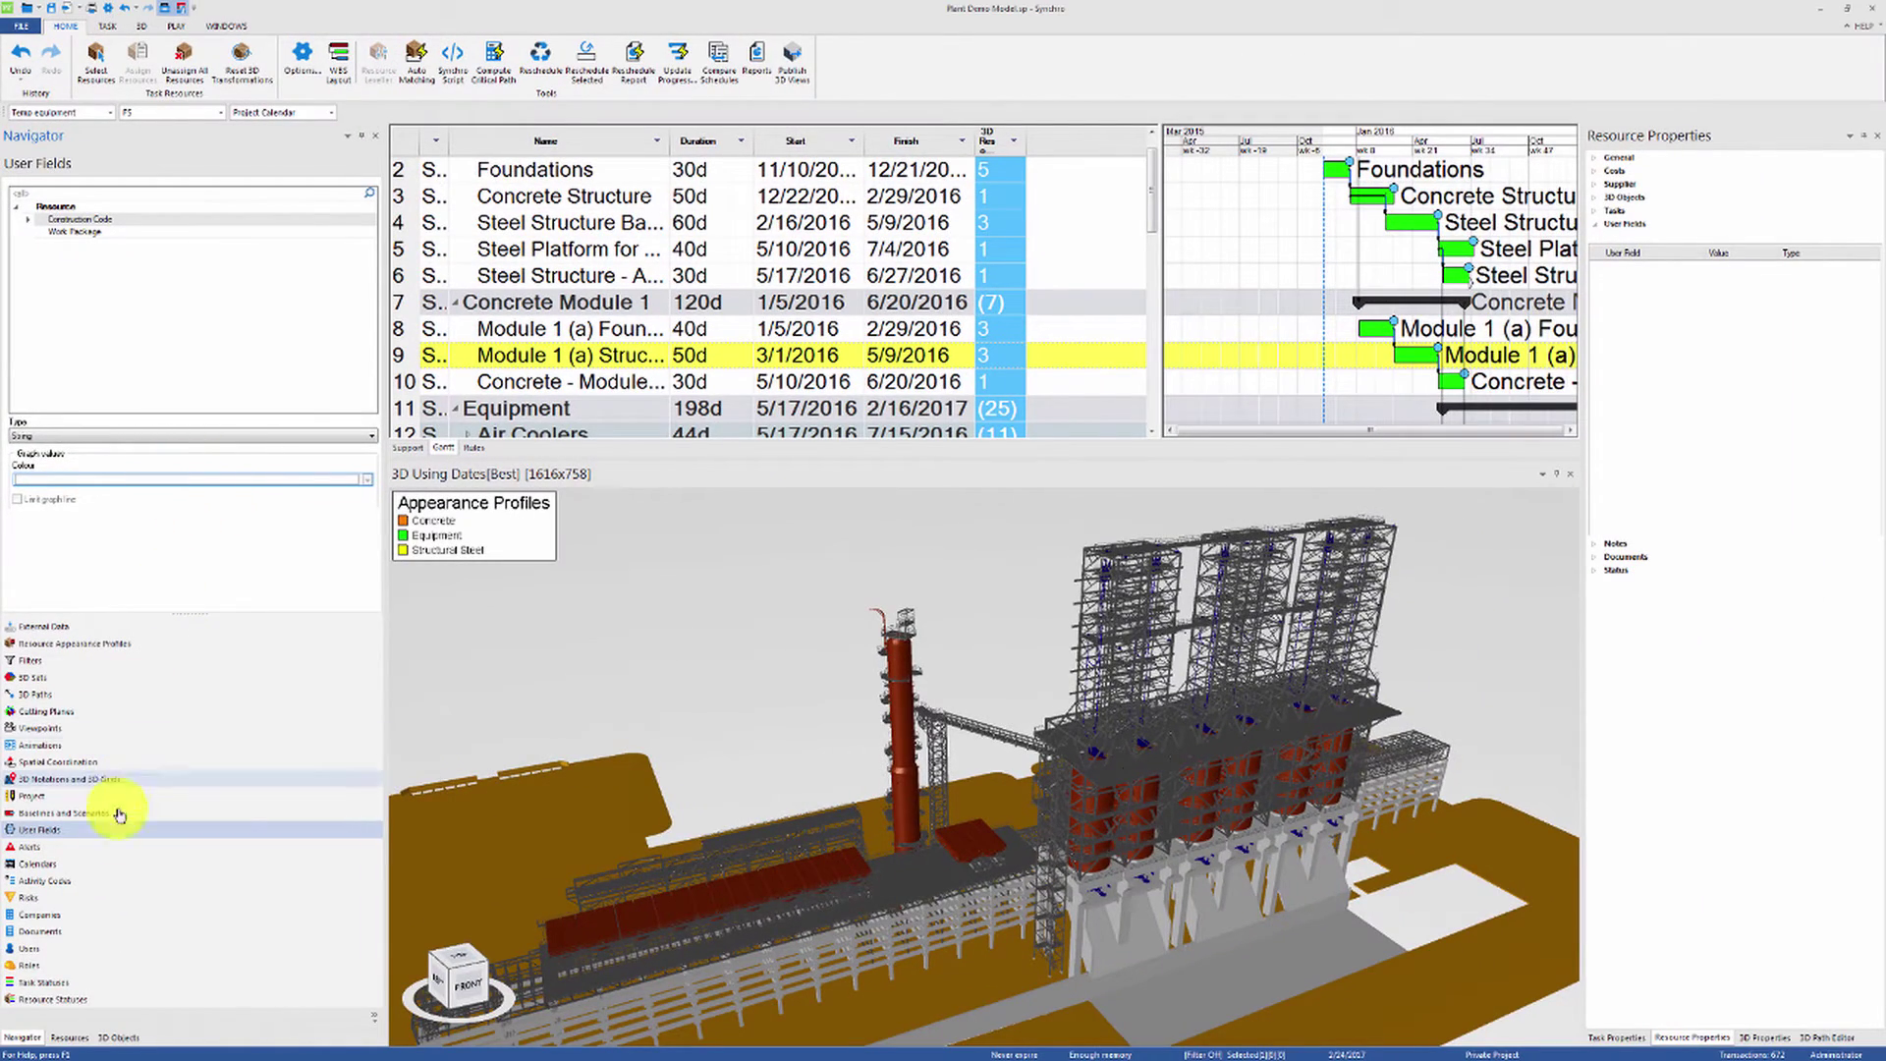
- Add the Construction Code and Work Package user fields as columns in the Resources table
{"action": "left_click", "coordinate": [61, 1039]}
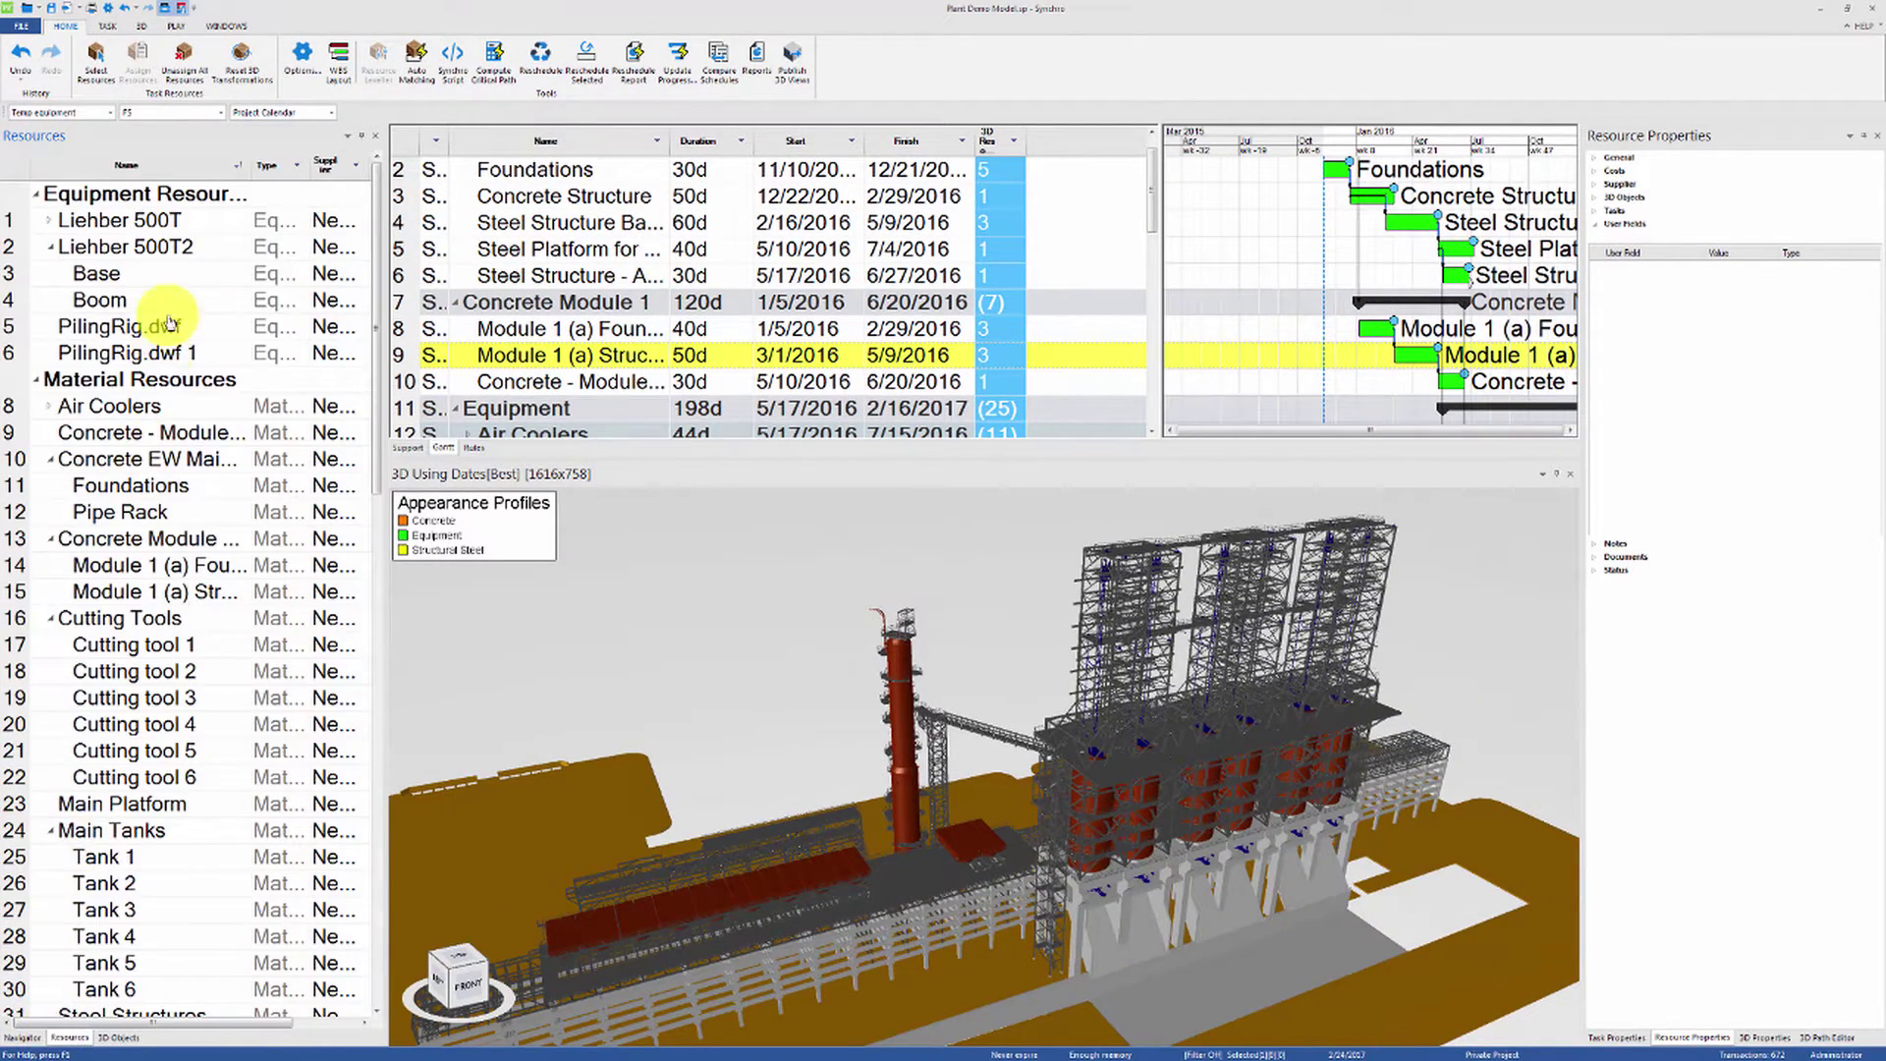
{"action": "right_click", "coordinate": [182, 169]}
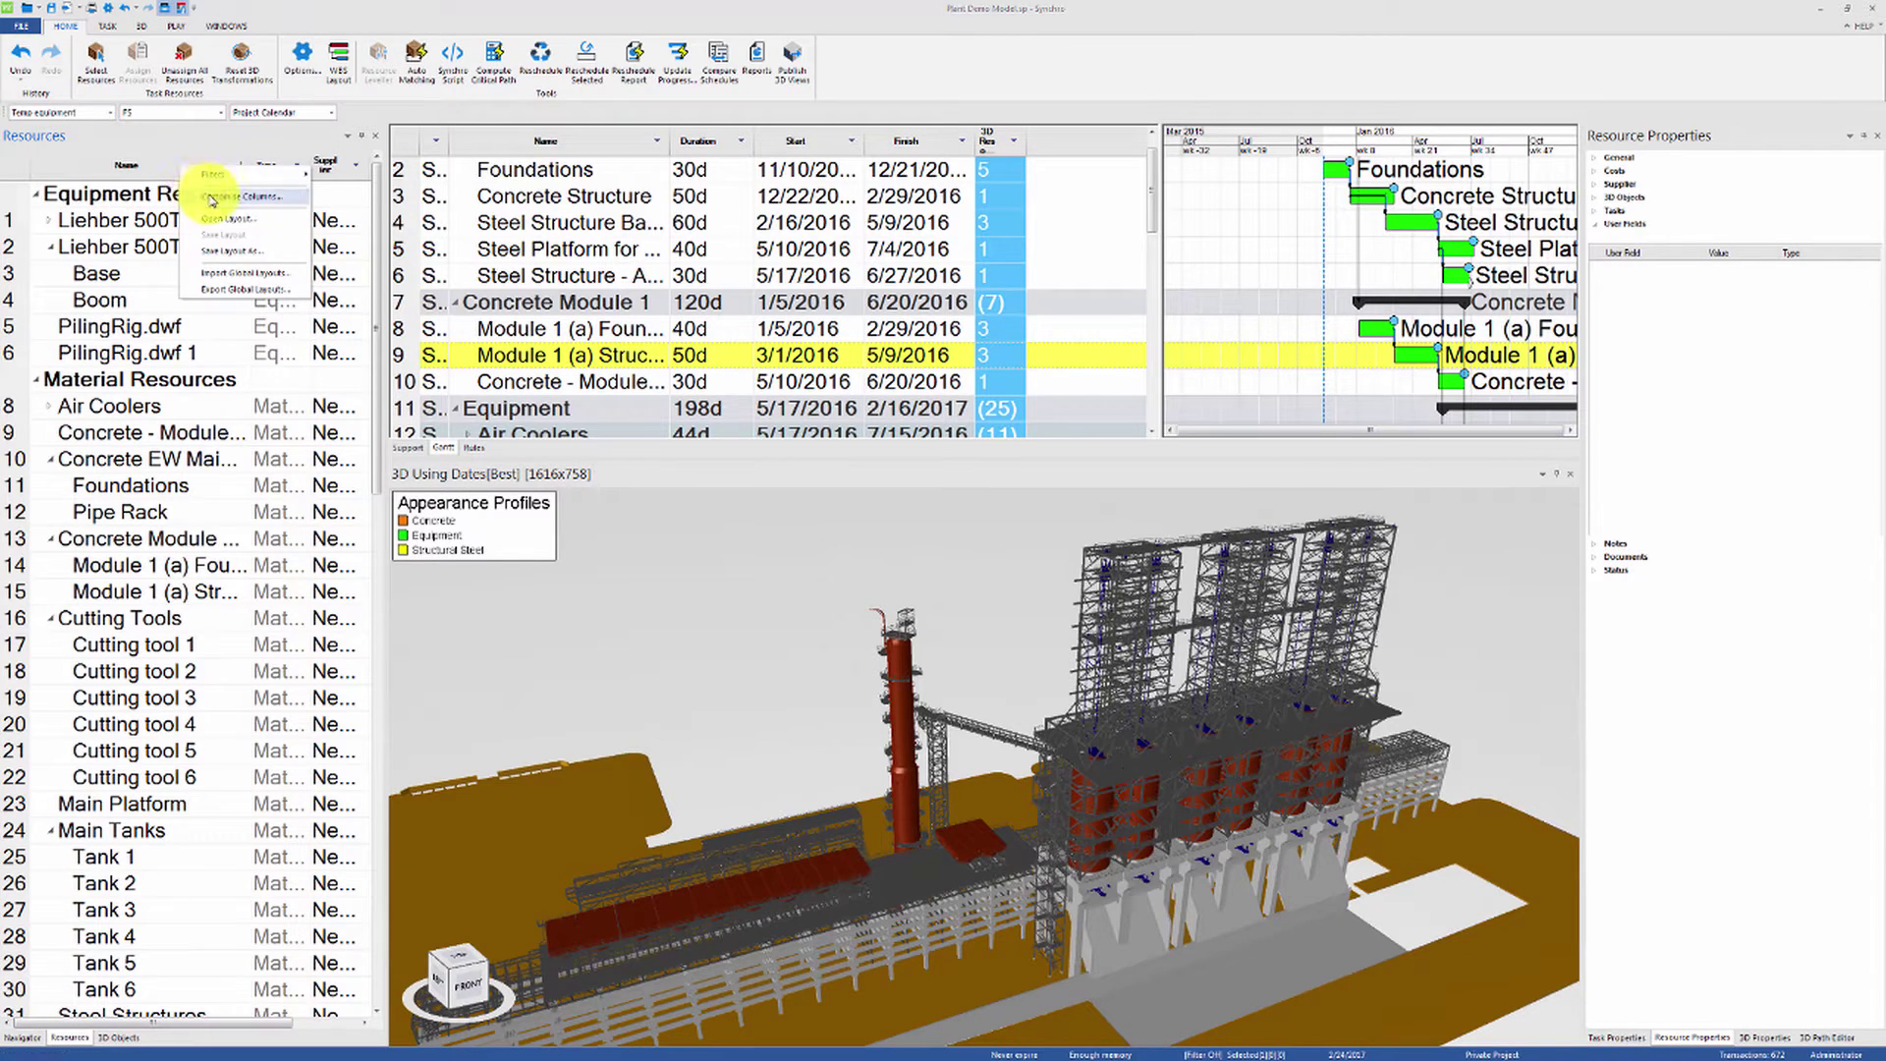
{"action": "left_click", "coordinate": [214, 200]}
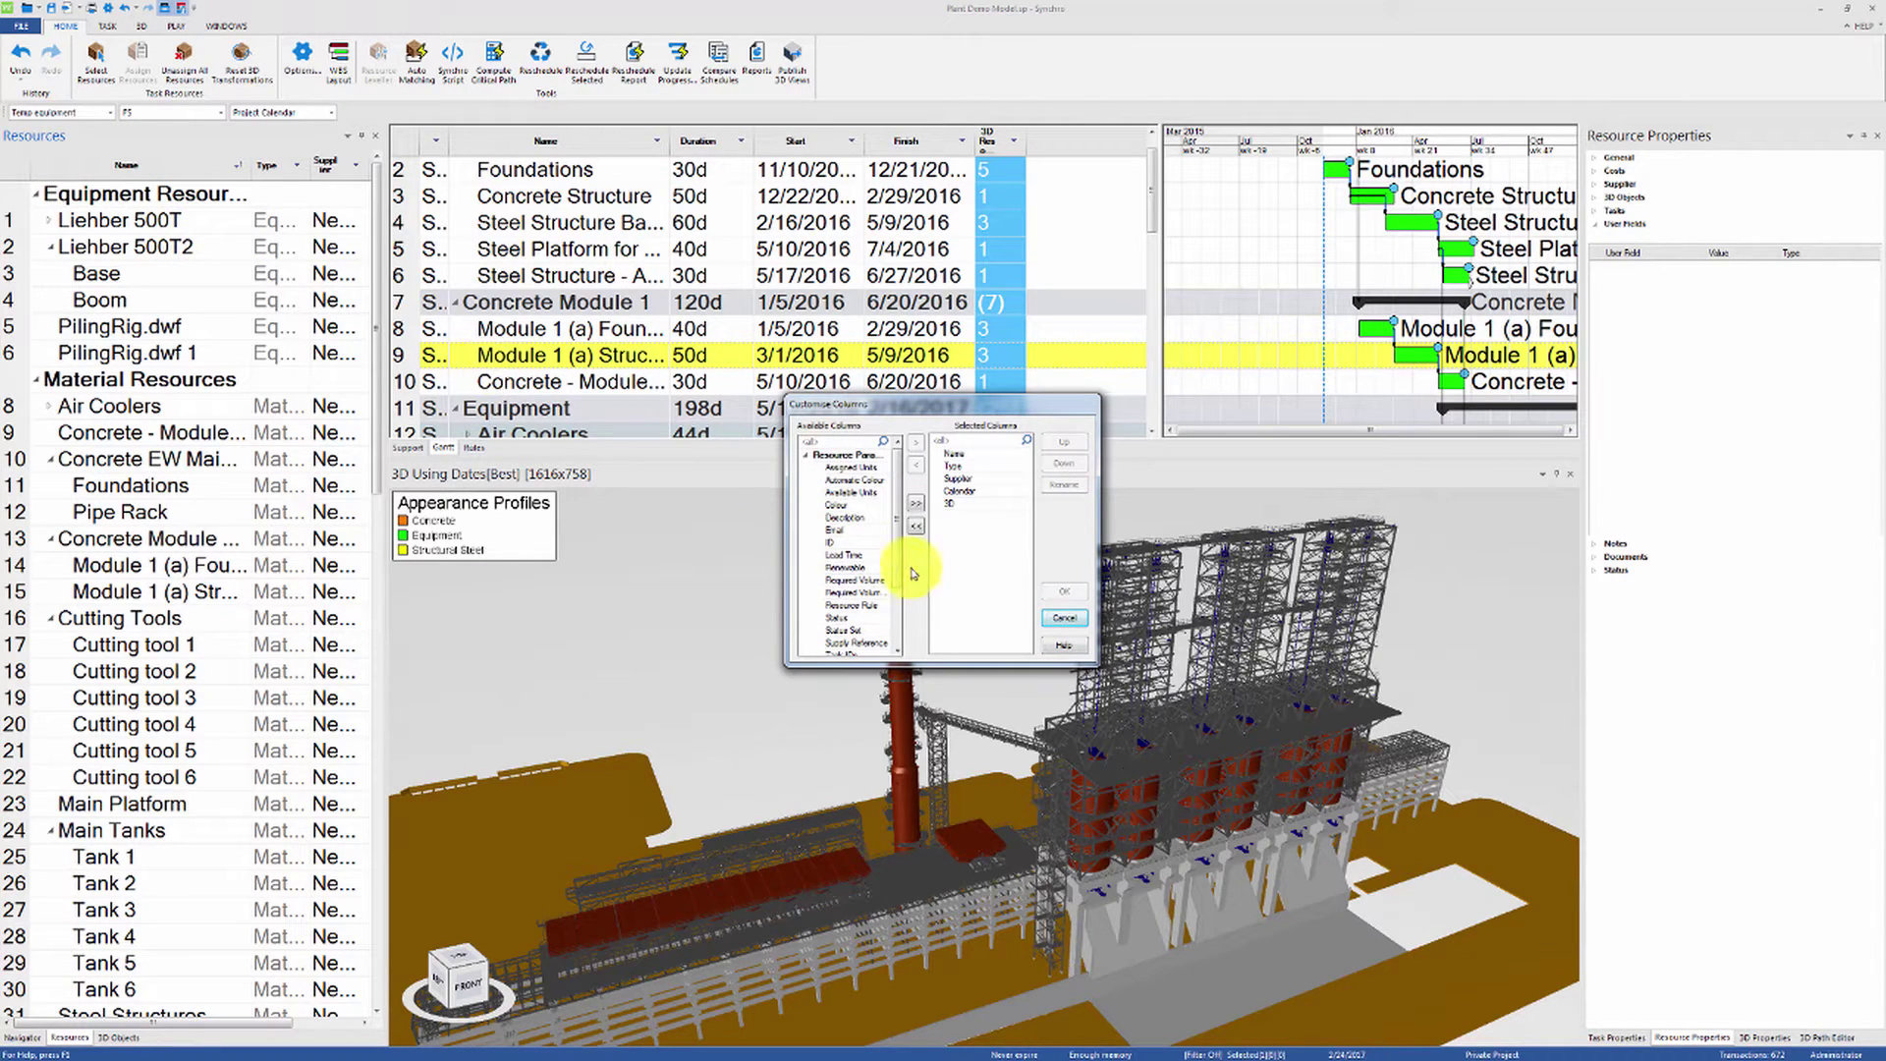
{"action": "scroll", "coordinate": [835, 609], "scroll_direction": "down", "scroll_amount": 3}
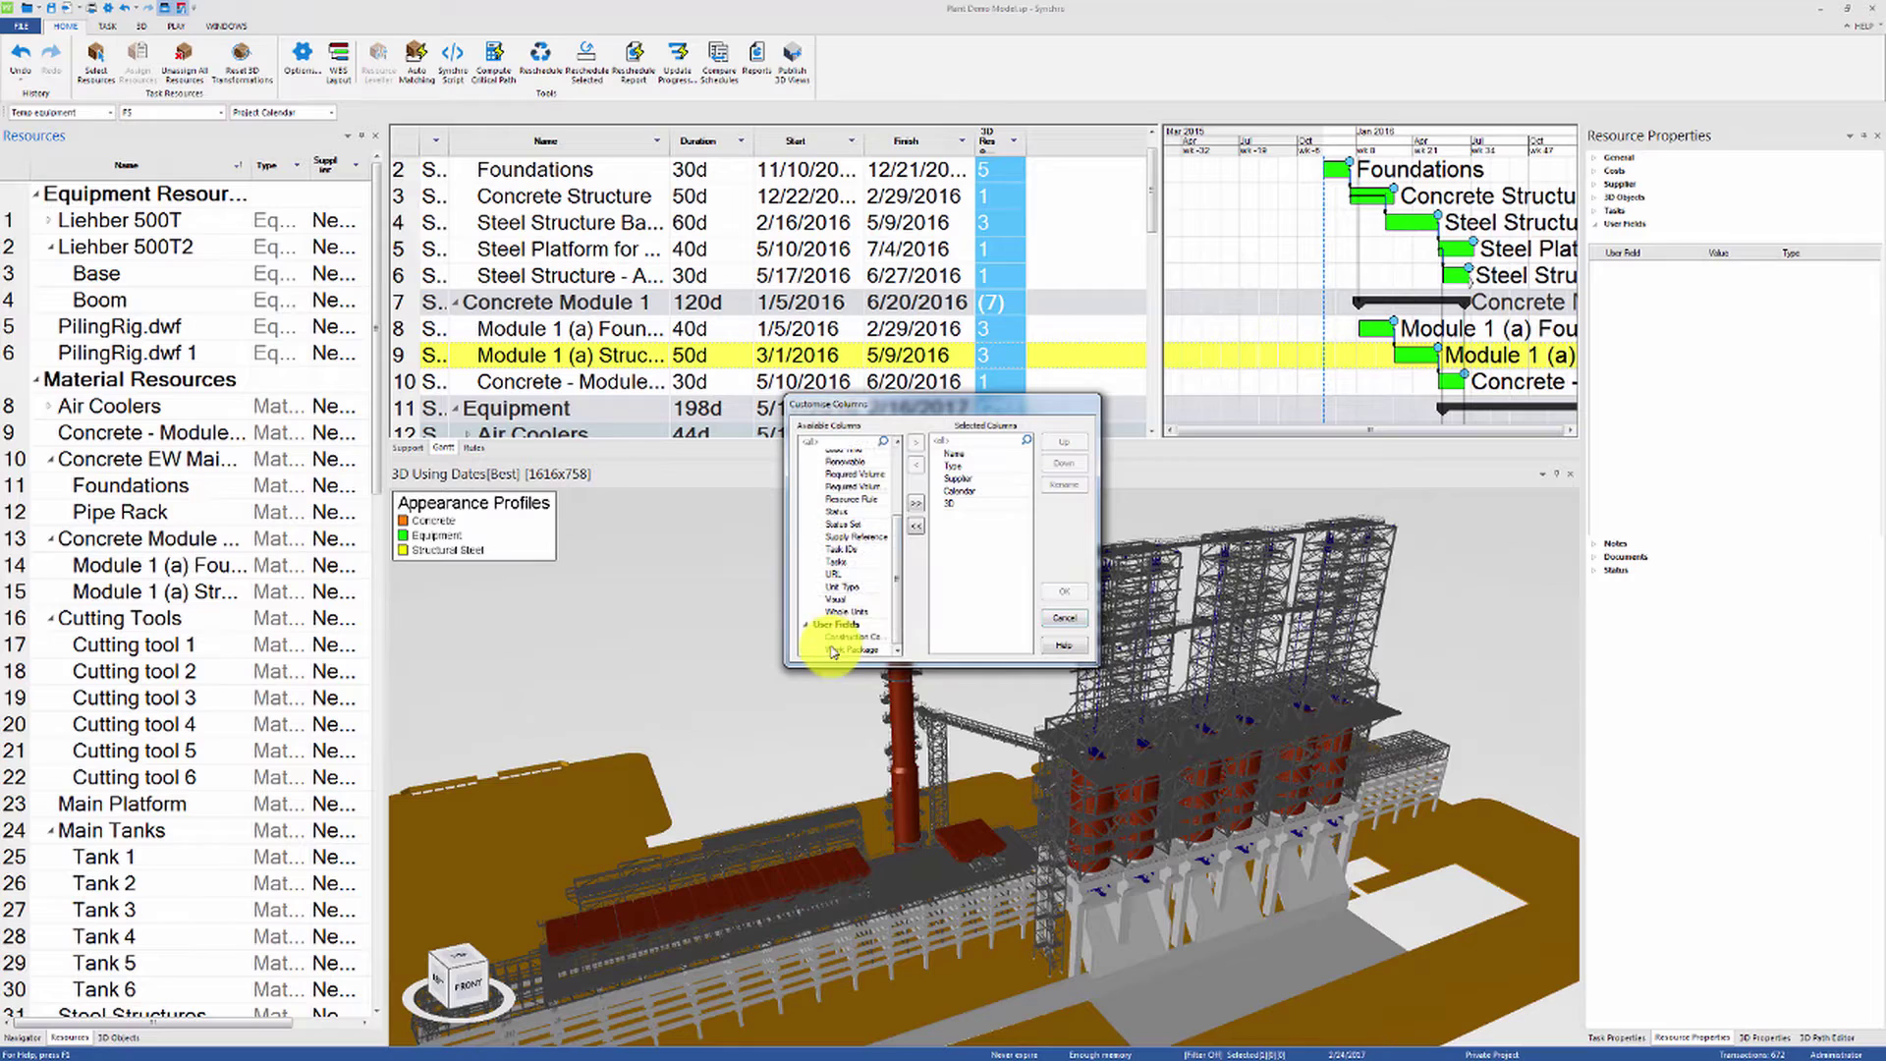
{"action": "left_click", "coordinate": [915, 442]}
{"action": "left_click", "coordinate": [851, 641]}
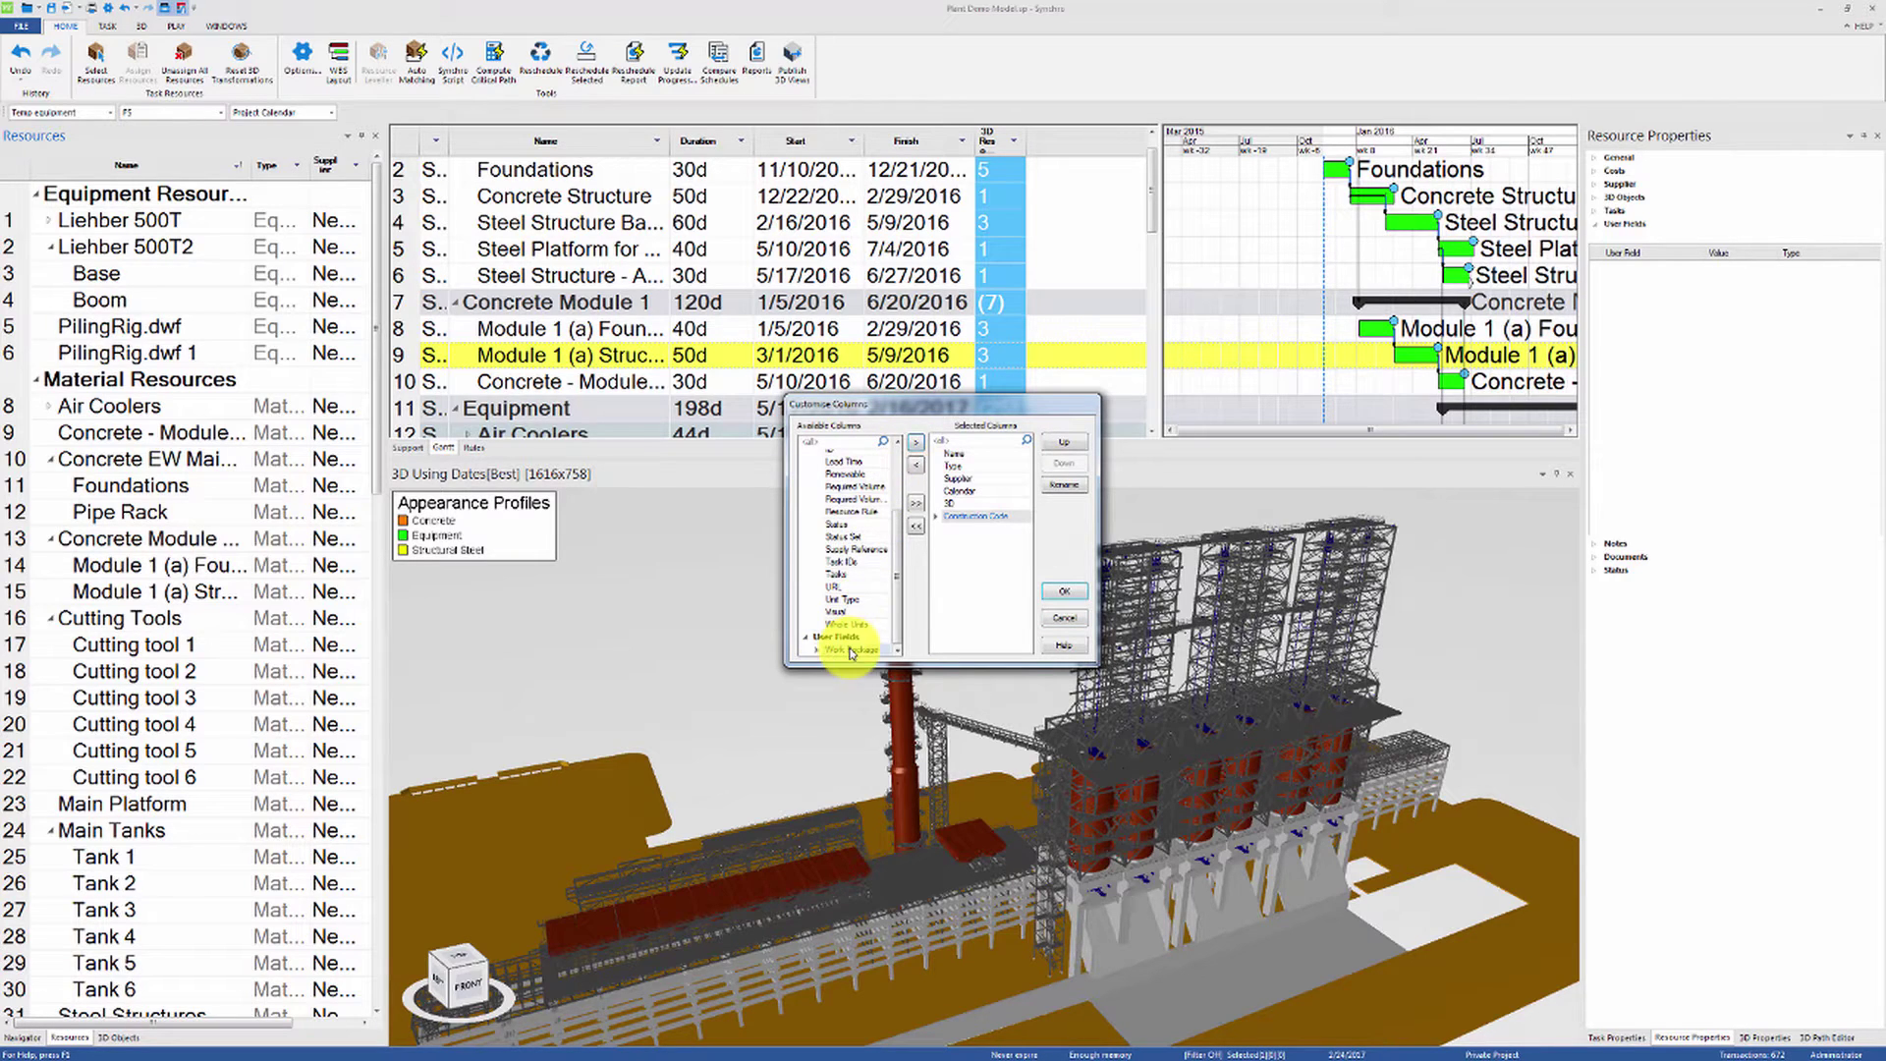
{"action": "left_click", "coordinate": [916, 442]}
- Place the Construction Code and Work Package columns directly after Name and widen the Resources table to show both
{"action": "left_click", "coordinate": [1064, 442]}
{"action": "left_click", "coordinate": [1064, 442]}
{"action": "left_click", "coordinate": [1064, 442]}
{"action": "left_click", "coordinate": [1064, 442]}
{"action": "left_click", "coordinate": [1064, 442]}
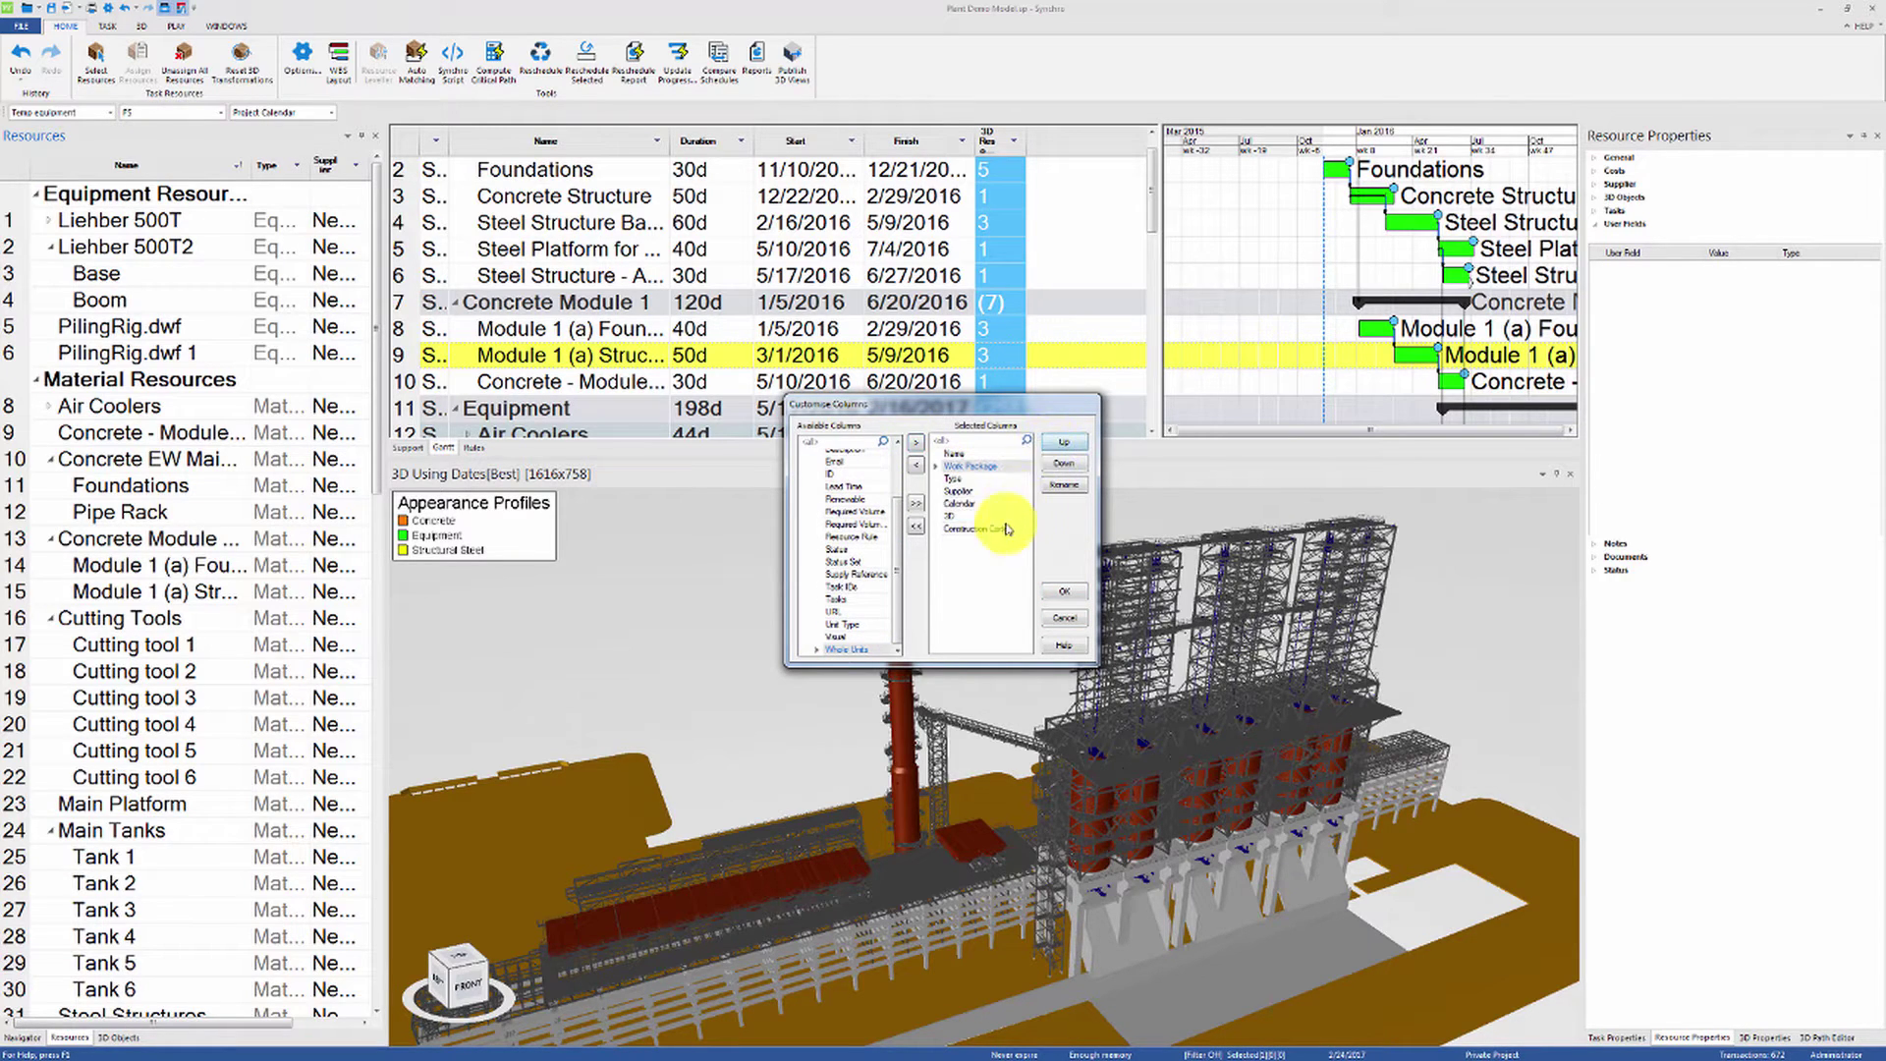
{"action": "left_click", "coordinate": [1057, 444]}
{"action": "left_click", "coordinate": [1057, 444]}
{"action": "left_click", "coordinate": [1057, 444]}
{"action": "left_click", "coordinate": [1057, 444]}
{"action": "left_click", "coordinate": [1057, 444]}
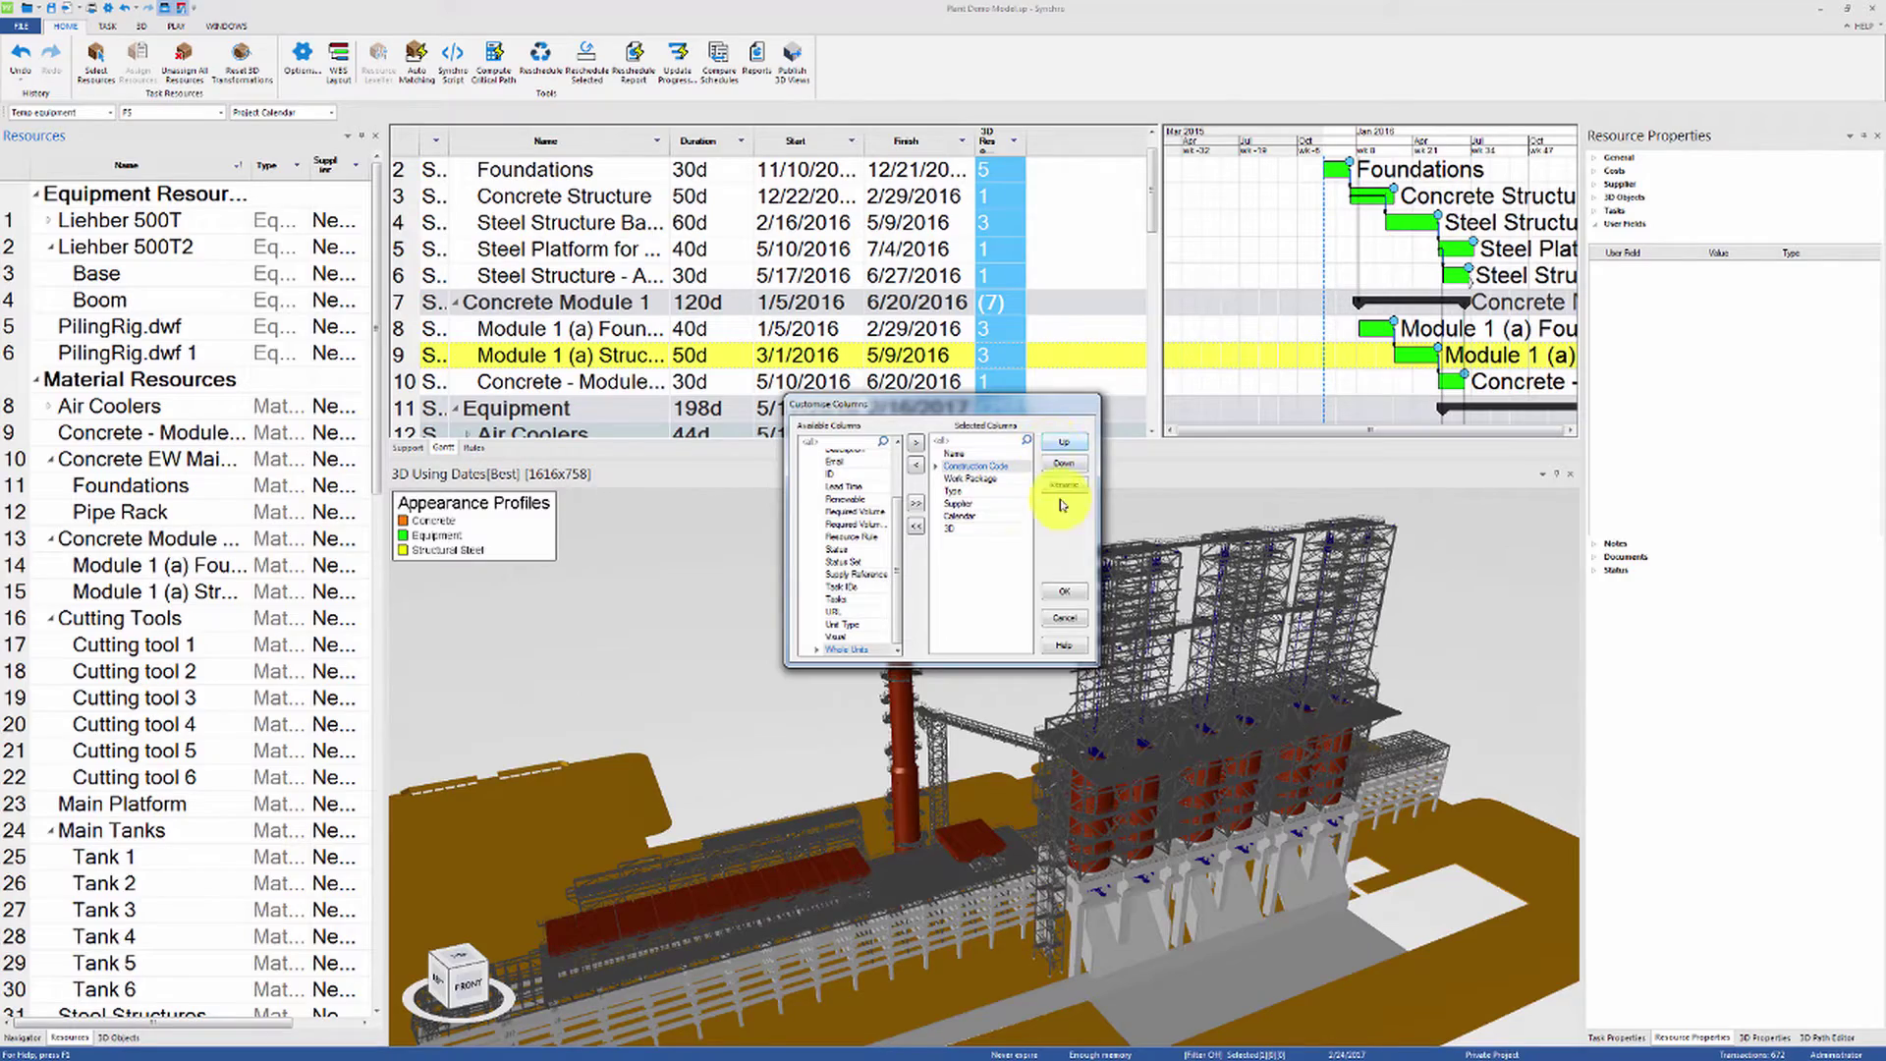
{"action": "left_click", "coordinate": [1064, 594]}
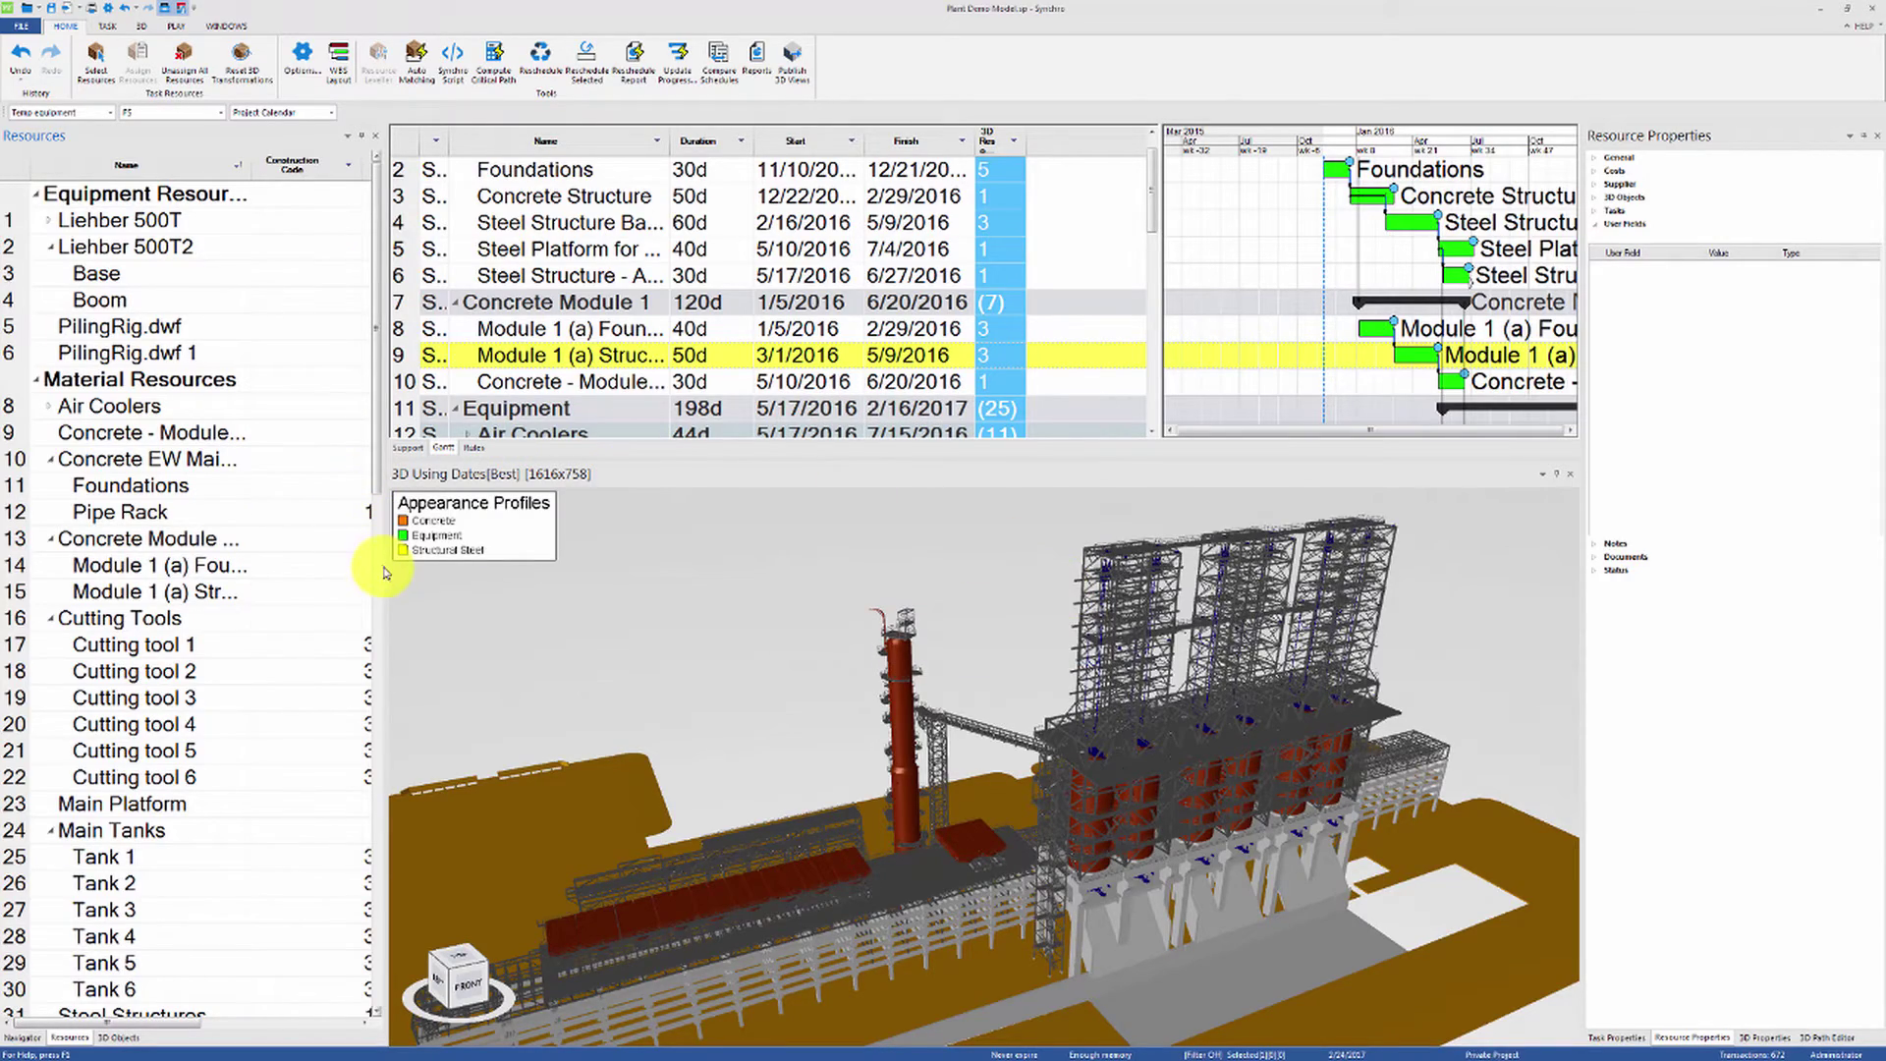
{"action": "left_click_drag", "start_coordinate": [387, 567], "coordinate": [468, 562]}
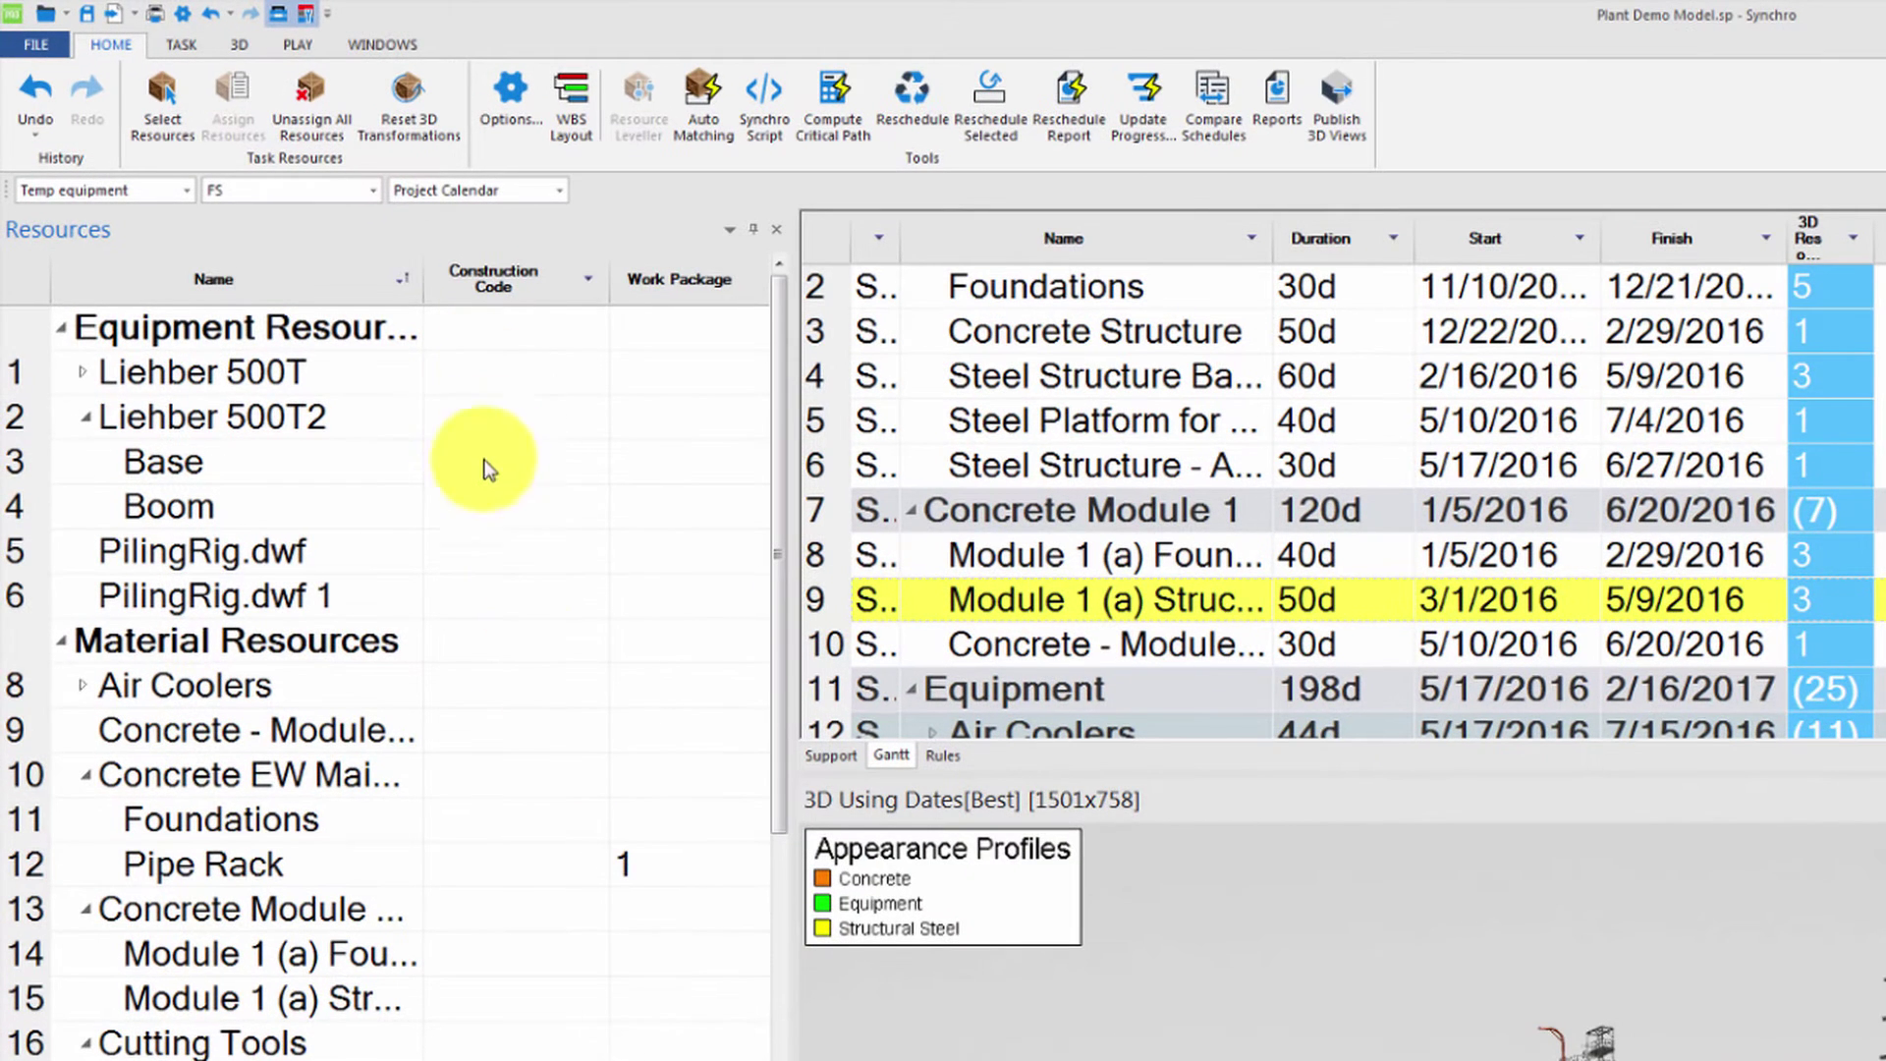
- Set Construction Code to EQ for Air Coolers and to CR for the concrete resources in rows 9 to 15
{"action": "left_click", "coordinate": [482, 685]}
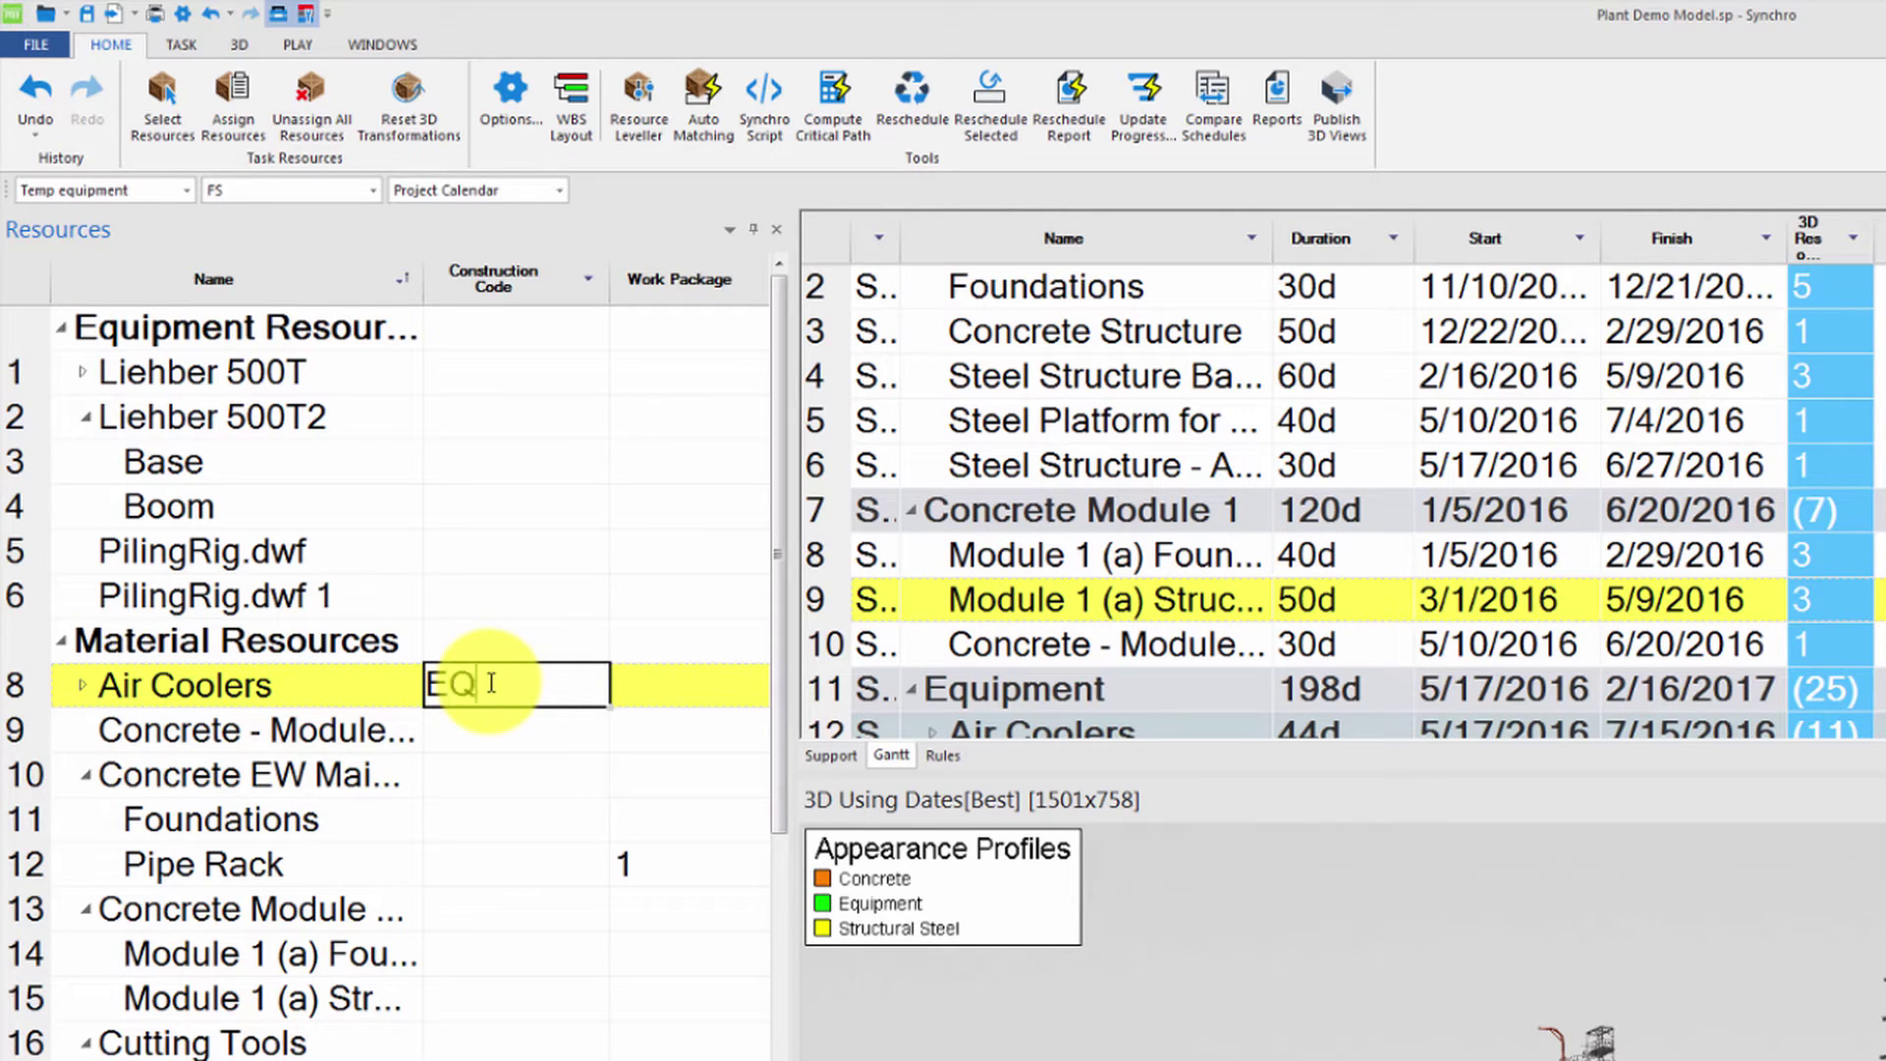
{"action": "key", "text": "Return"}
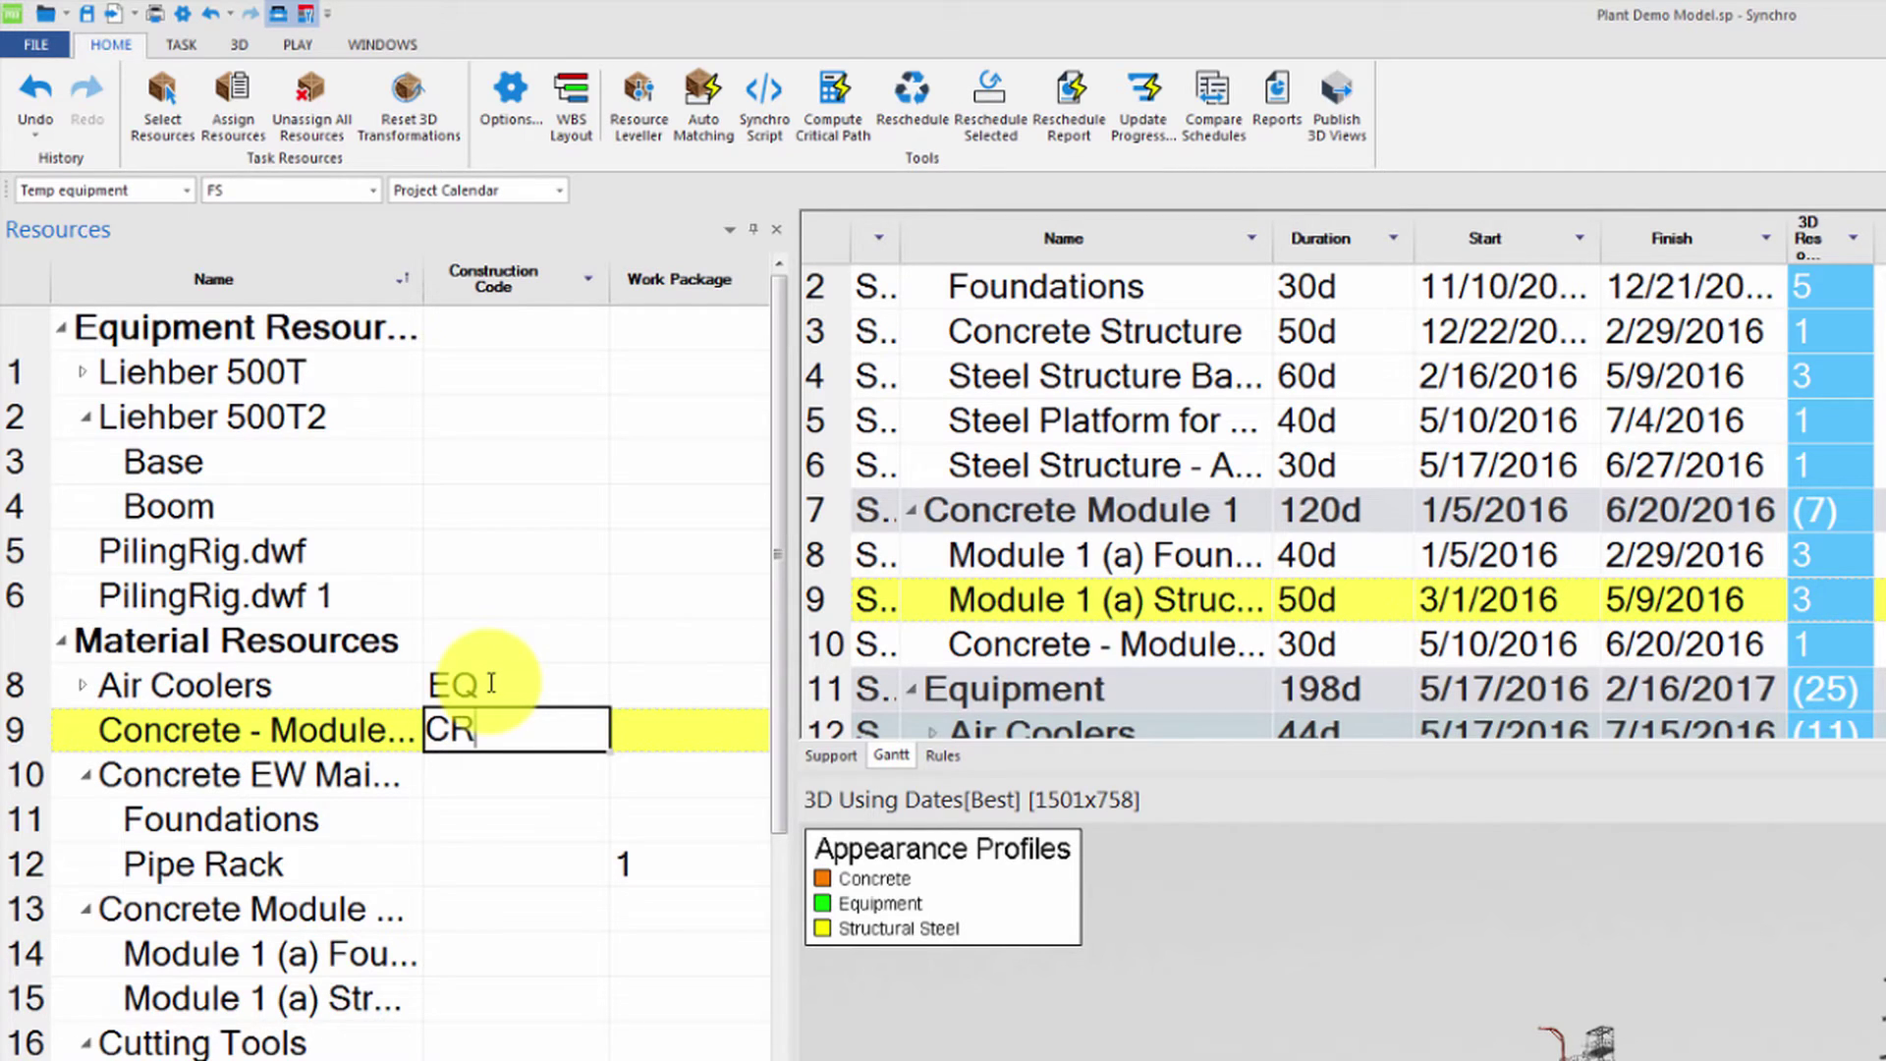
{"action": "key", "text": "Return"}
{"action": "left_click", "coordinate": [593, 735]}
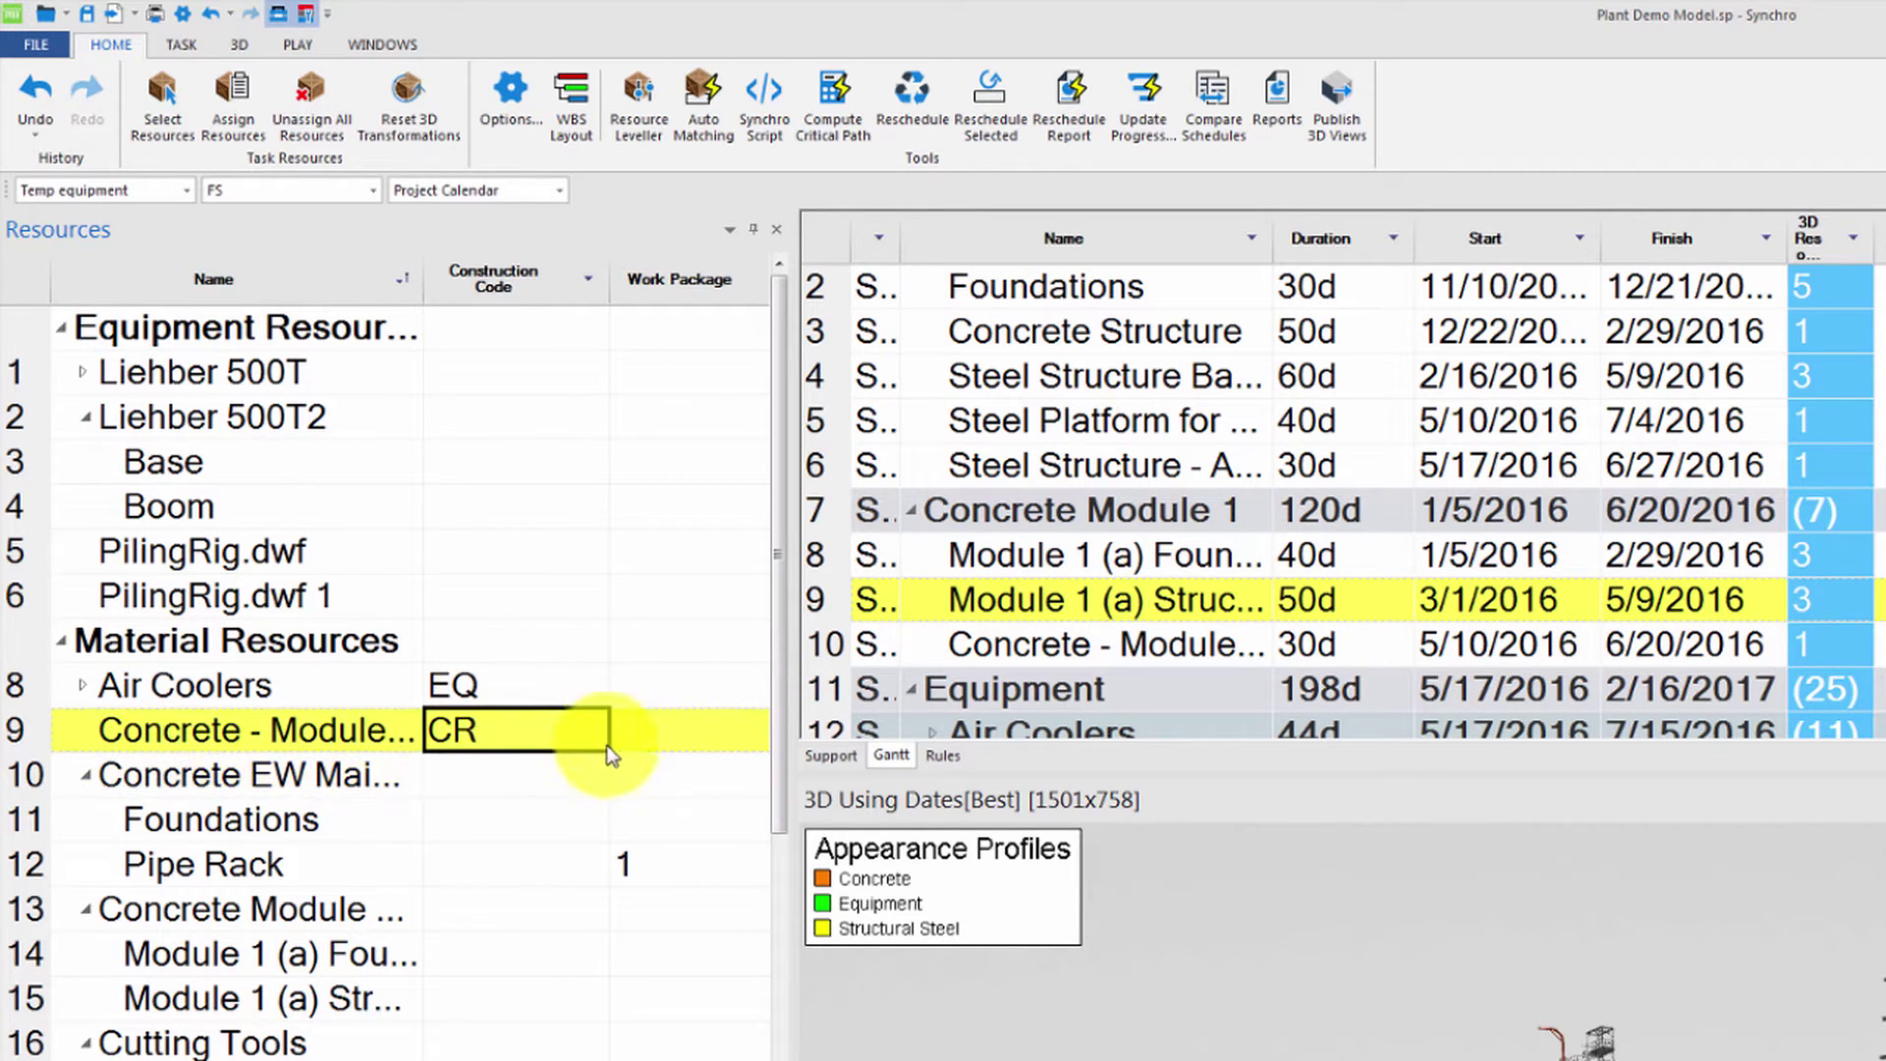
{"action": "left_click_drag", "start_coordinate": [609, 751], "coordinate": [581, 998]}
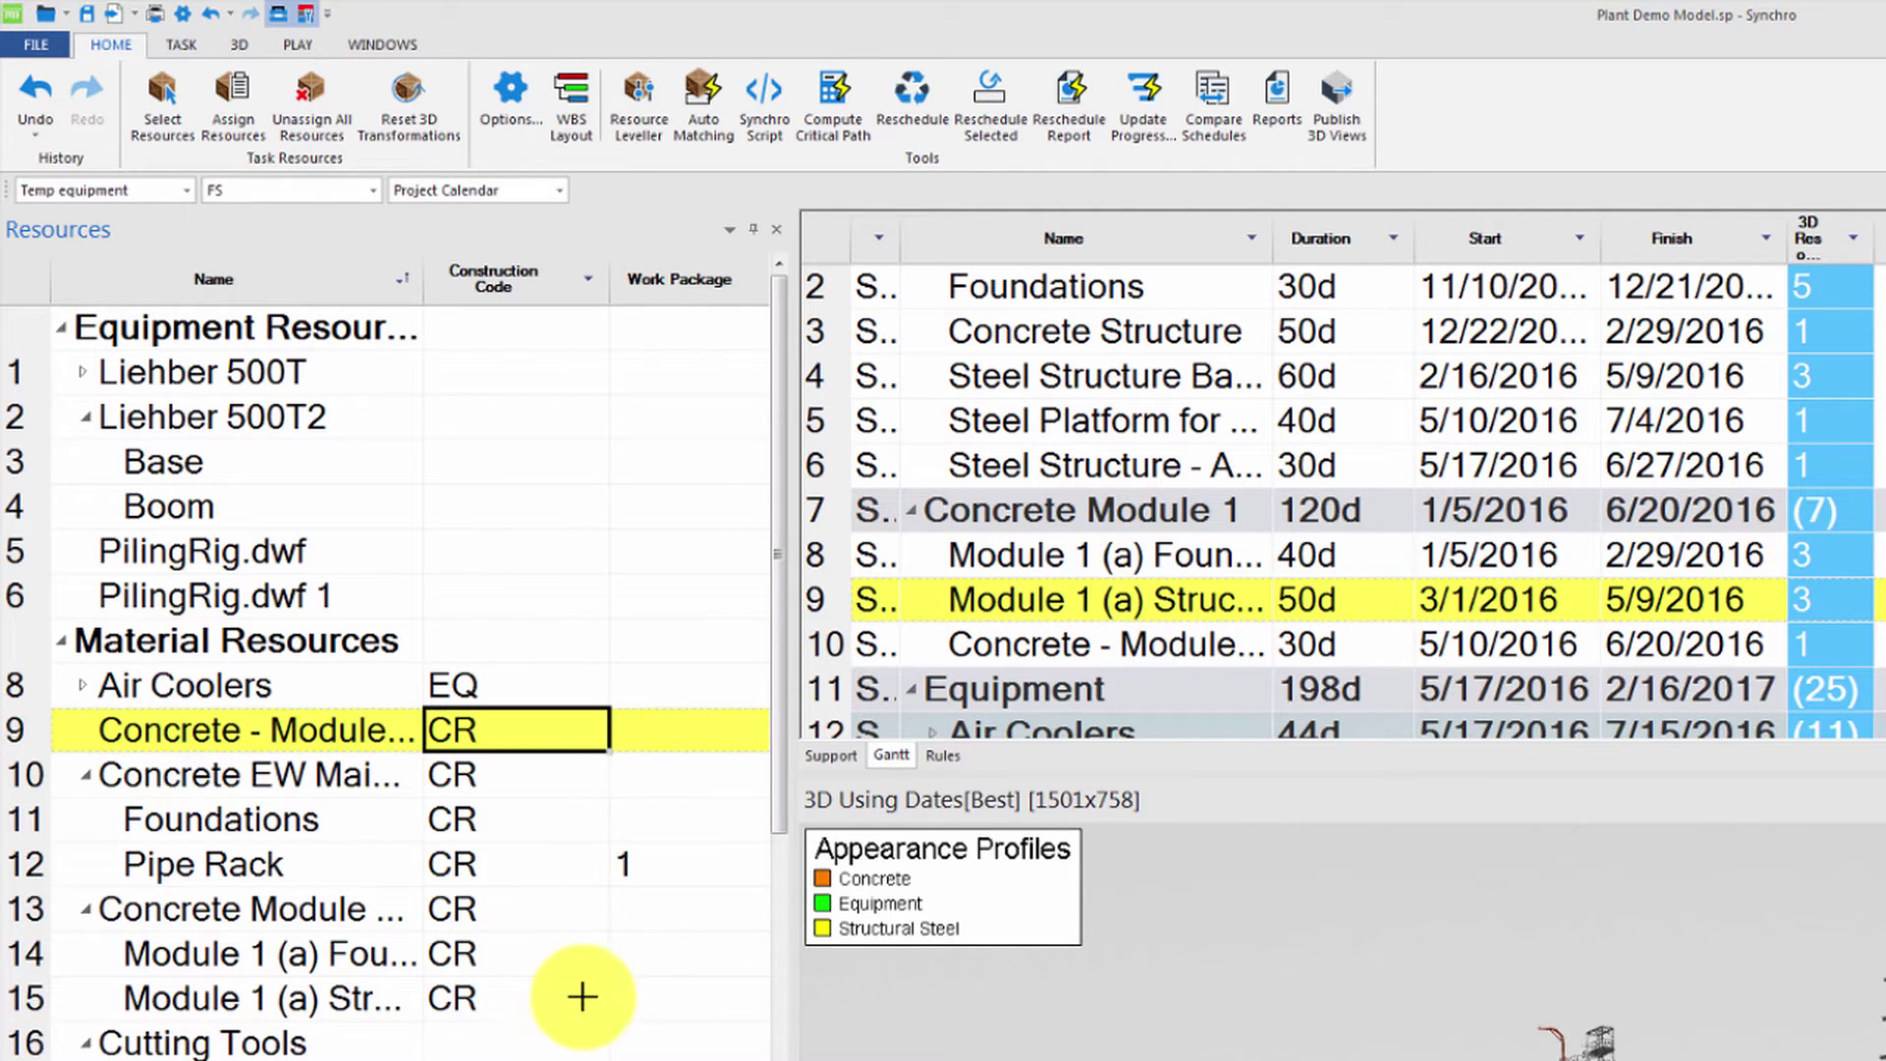
- Set Construction Code to EQ for Cutting Tools and copy it down to Cutting tool 6
{"action": "left_click", "coordinate": [528, 1049]}
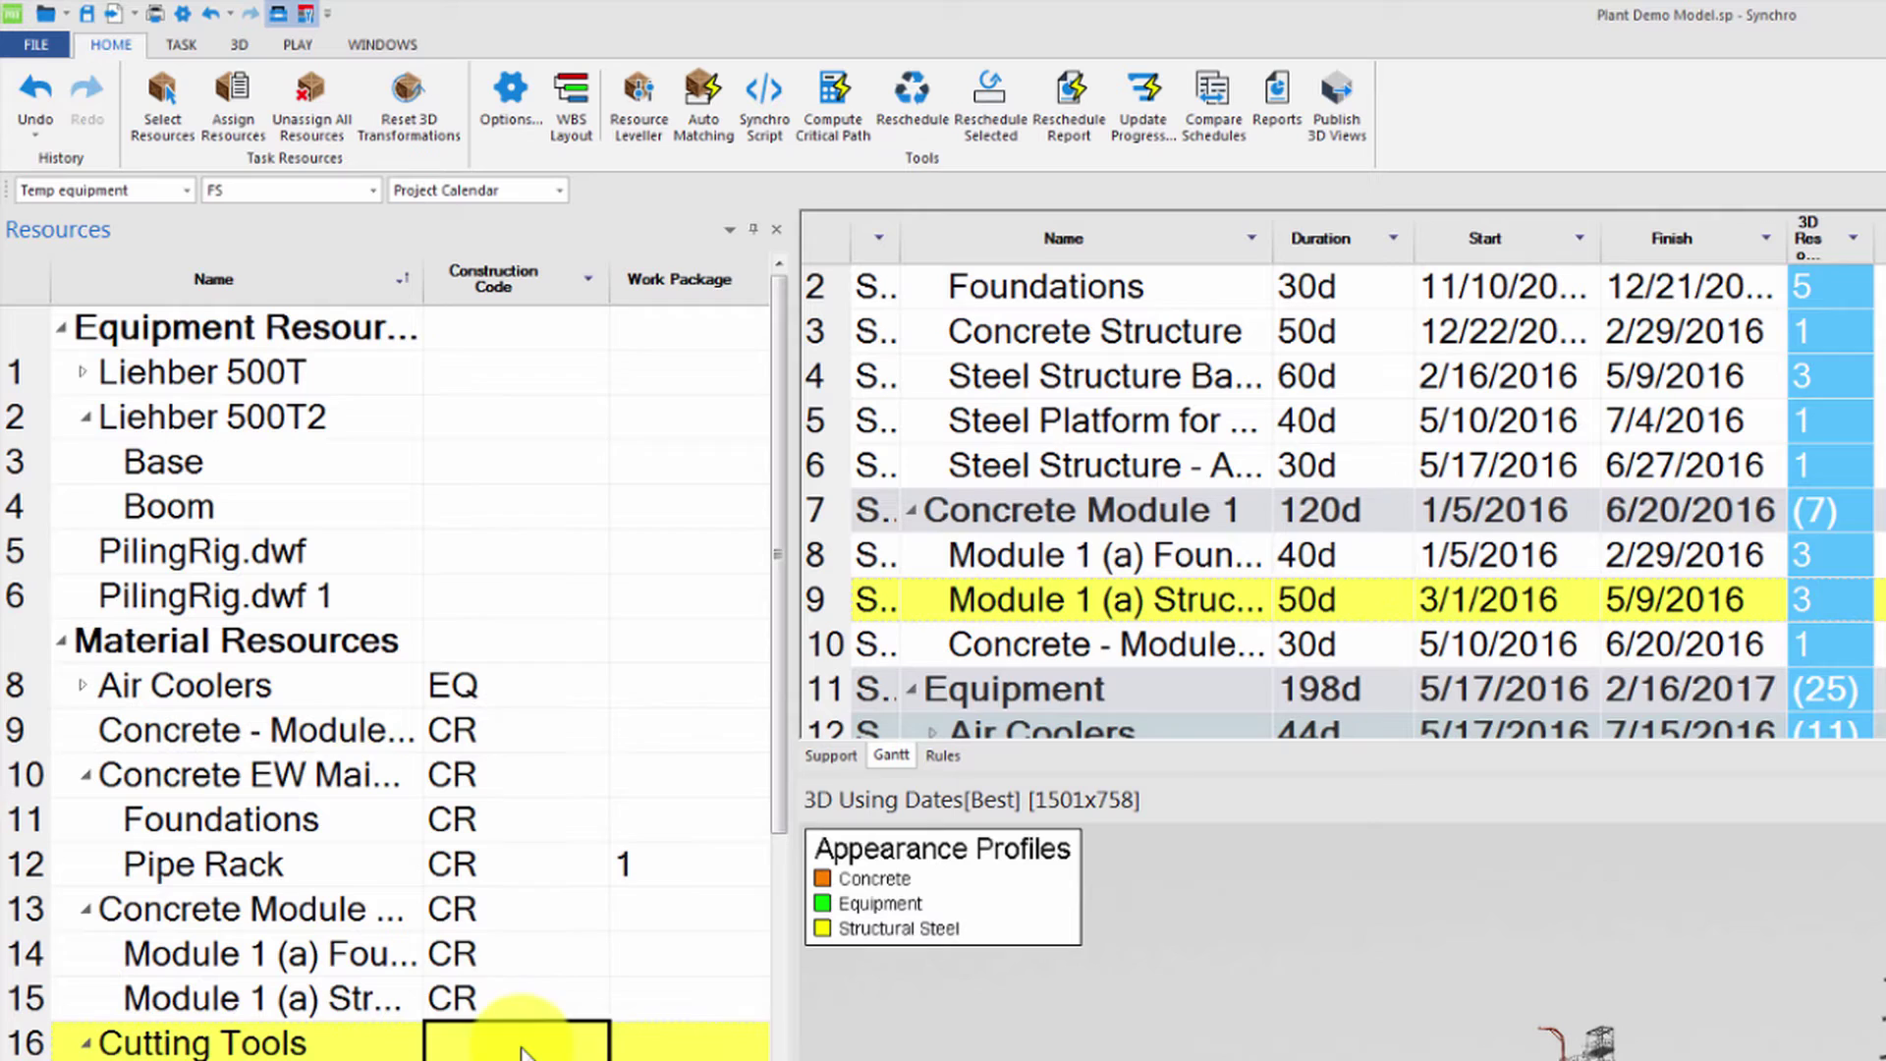
{"action": "type", "text": "EQ"}
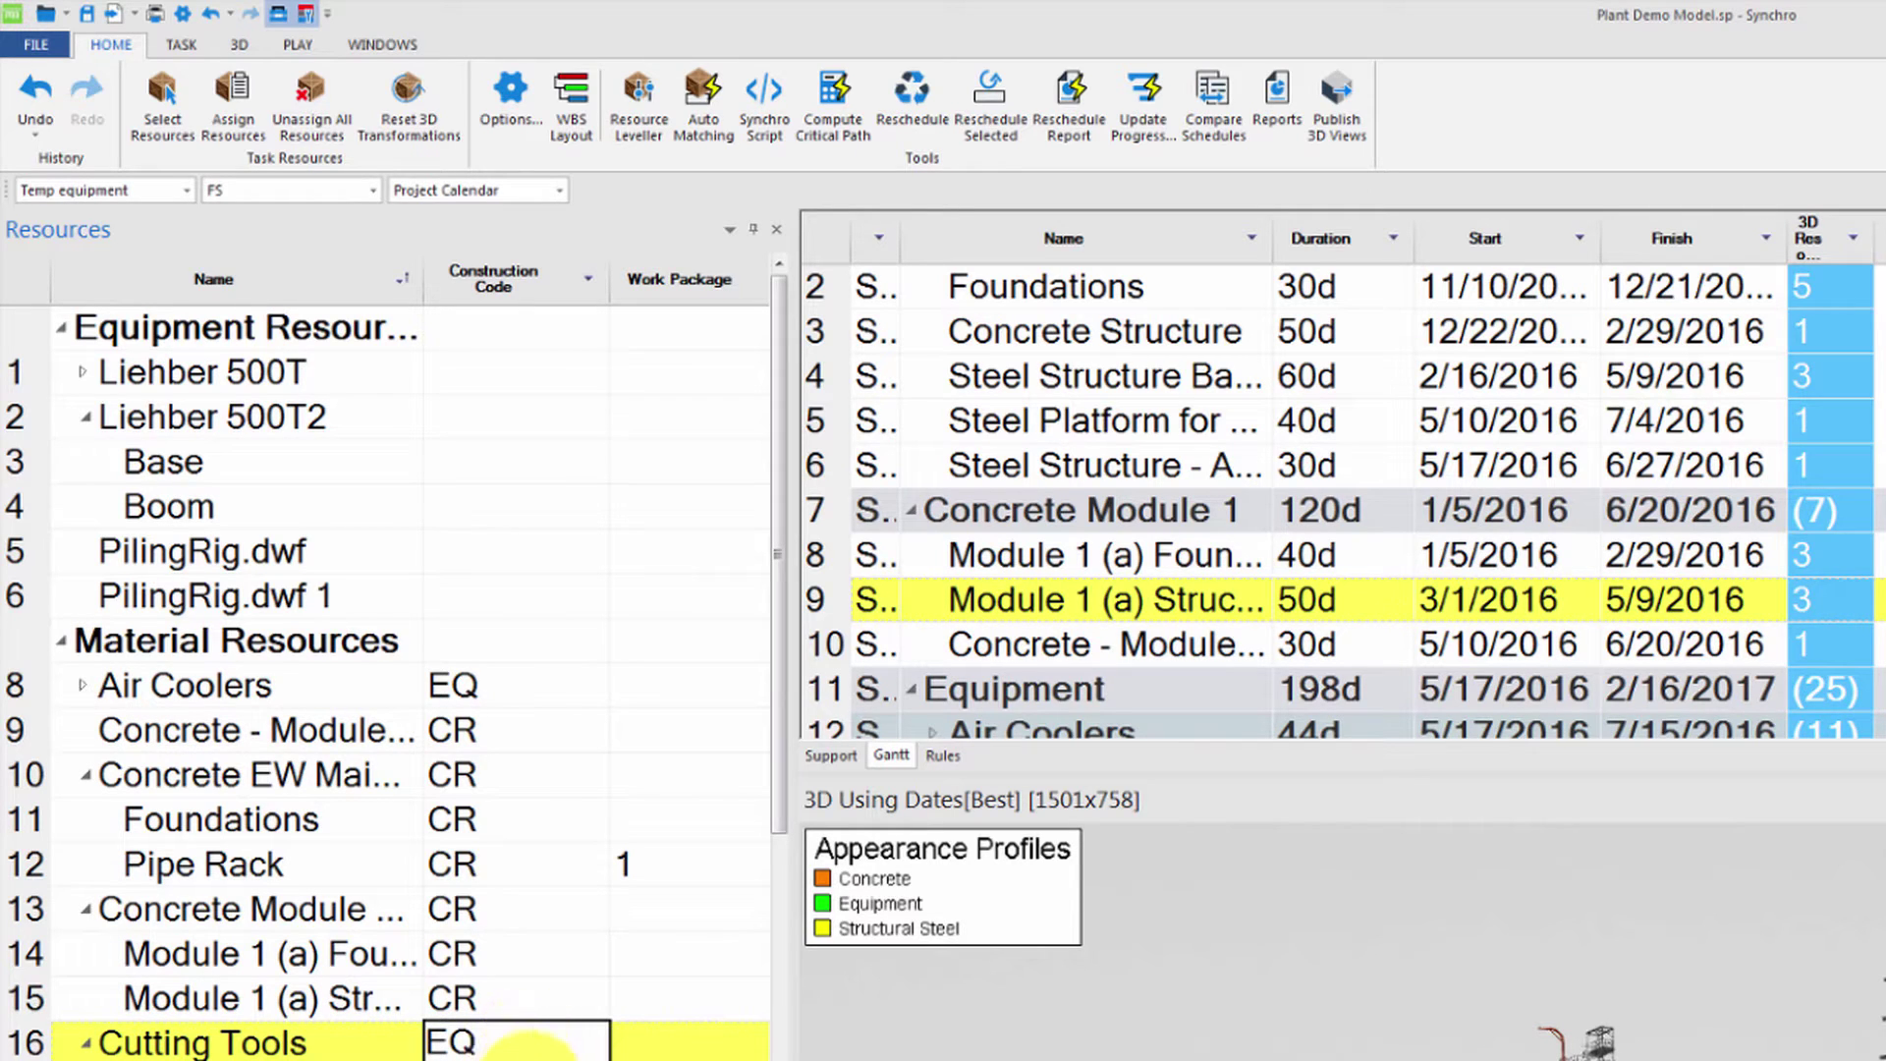
{"action": "key", "text": "Return"}
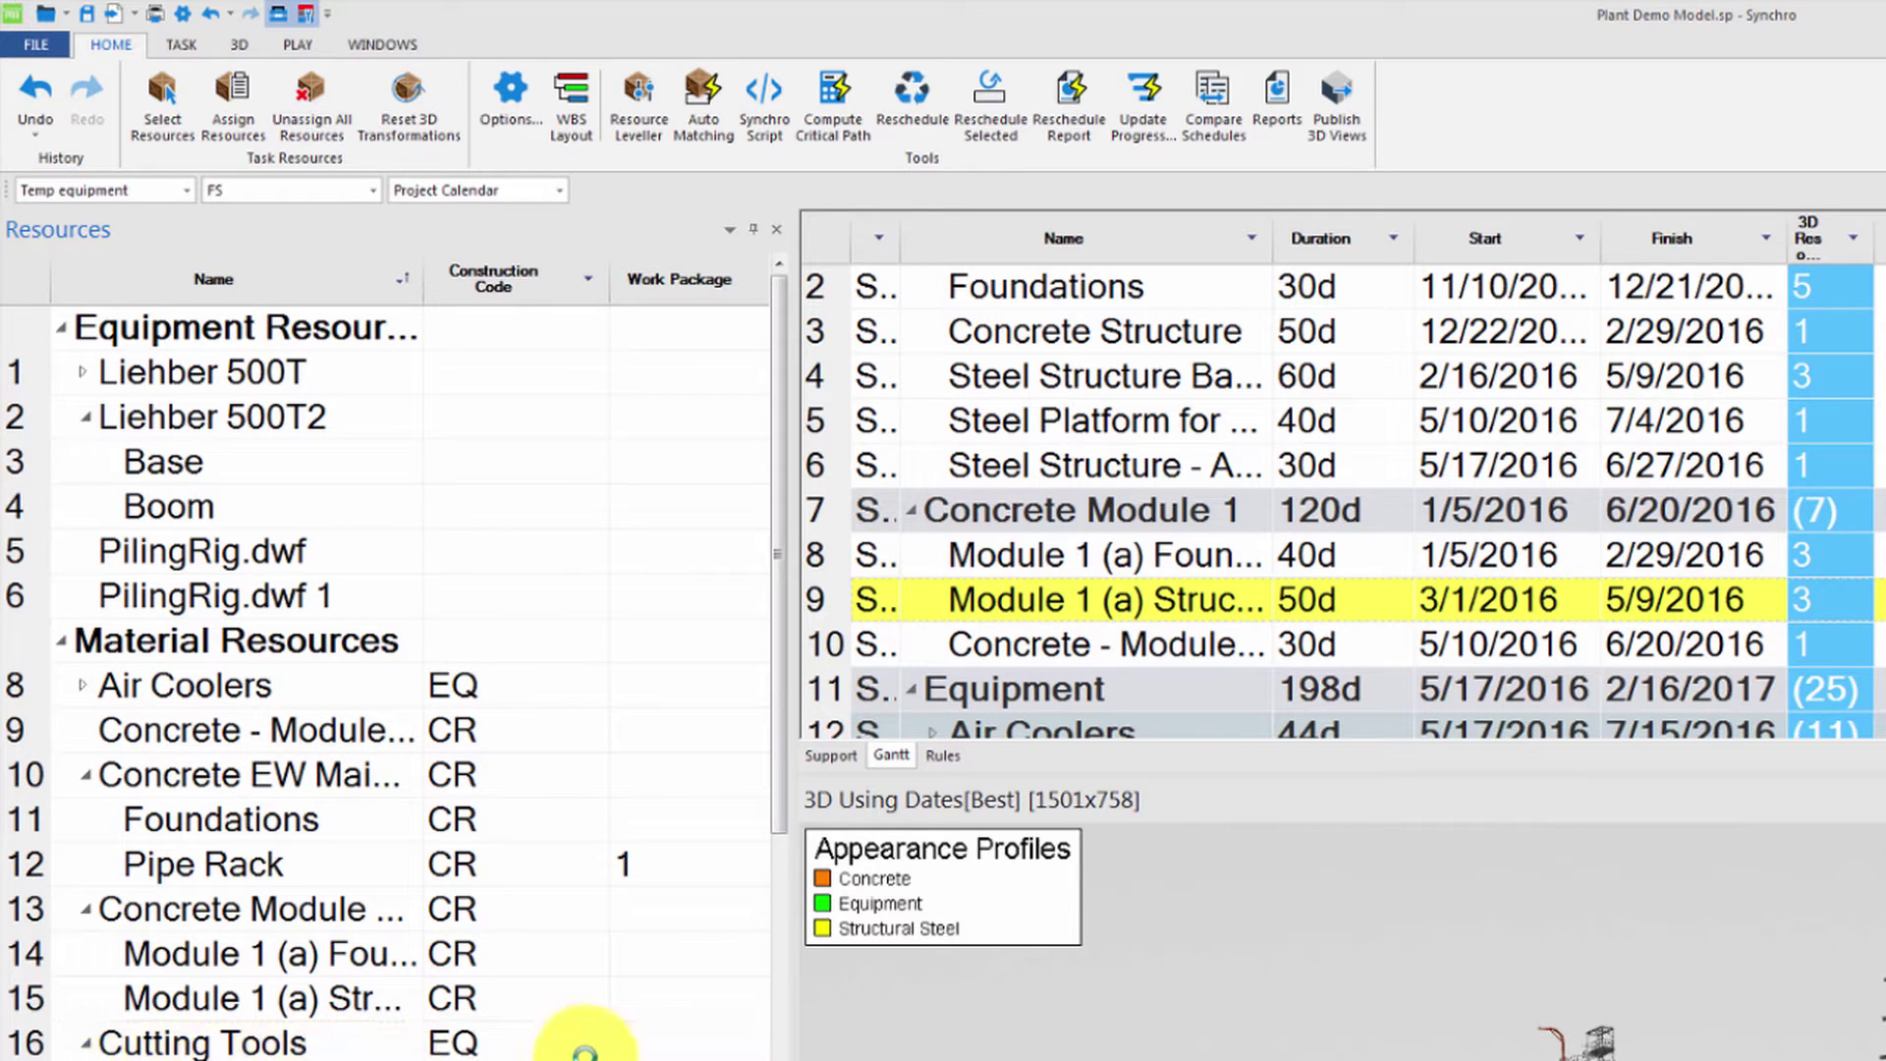
{"action": "left_click", "coordinate": [584, 1051]}
{"action": "left_click_drag", "start_coordinate": [609, 875], "coordinate": [568, 783]}
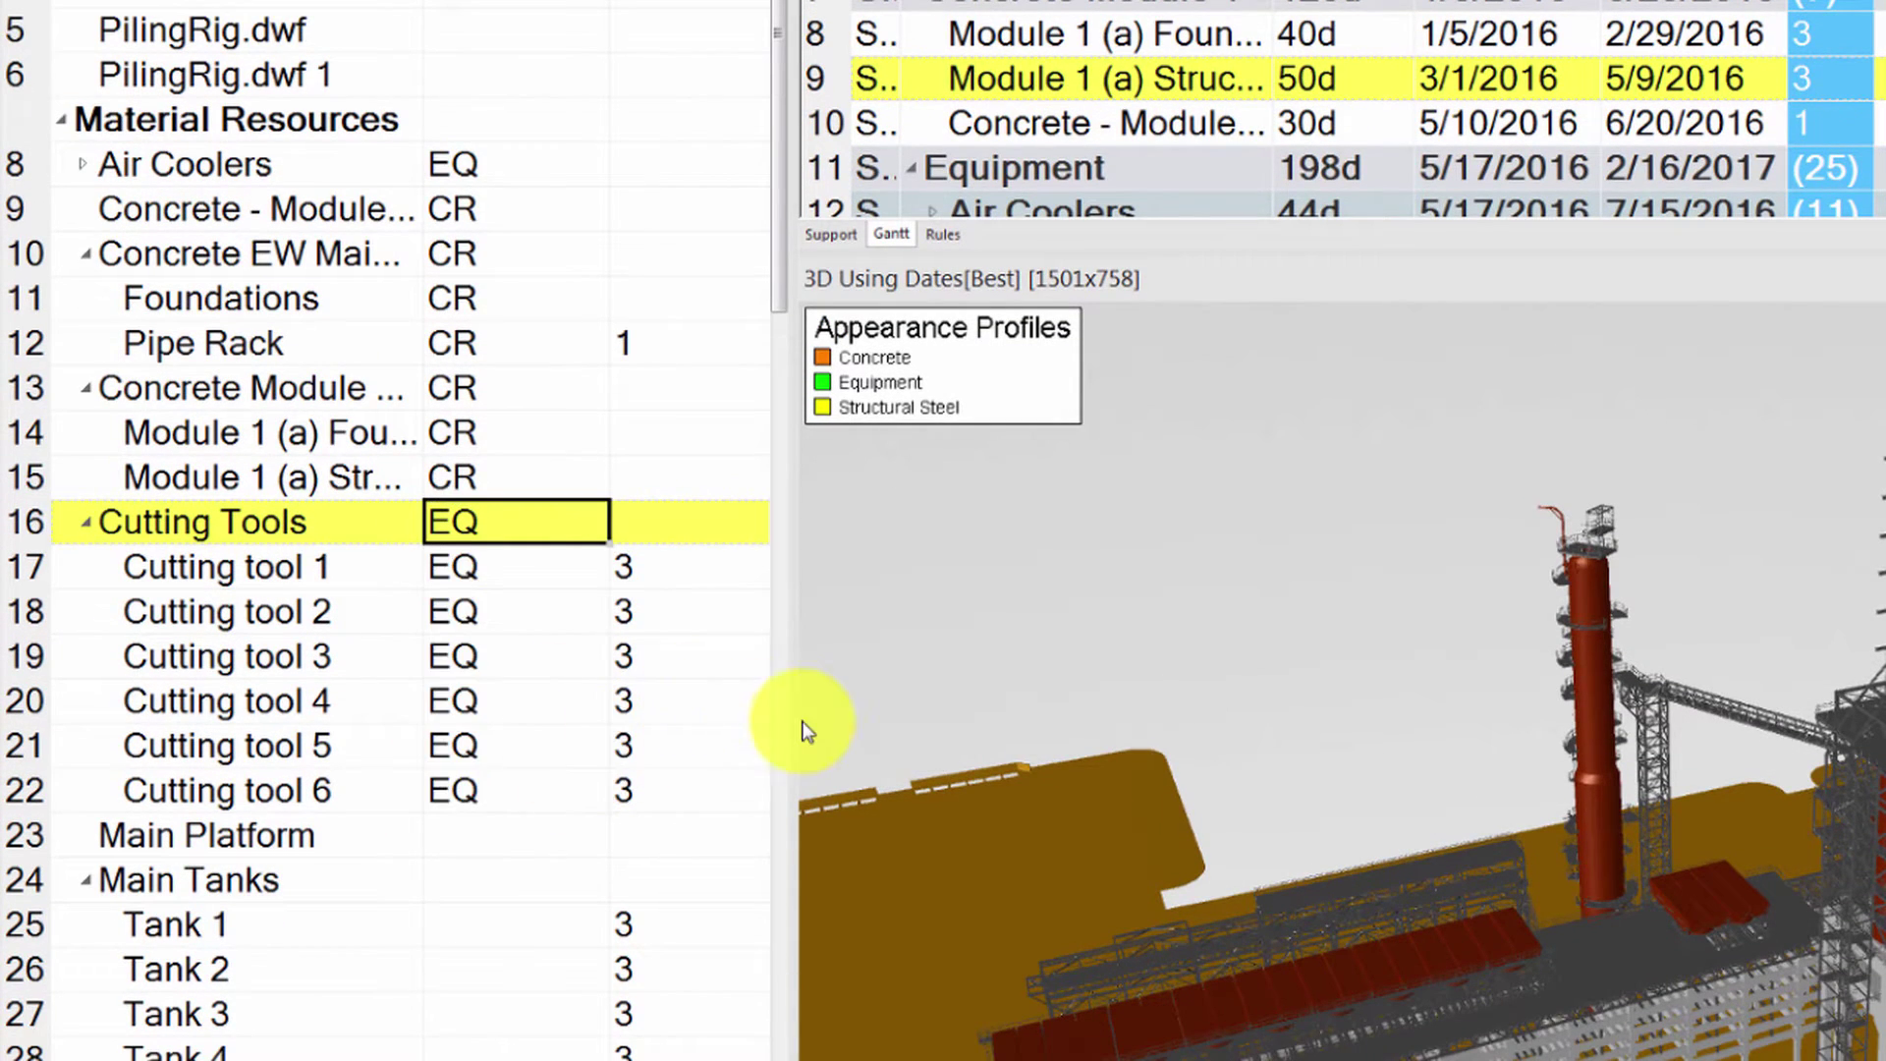
- Filter the Resources table by Work Package with the "is greater than or equal to" condition, keeping only packages 2 and 3
{"action": "left_click_drag", "start_coordinate": [799, 730], "coordinate": [889, 724]}
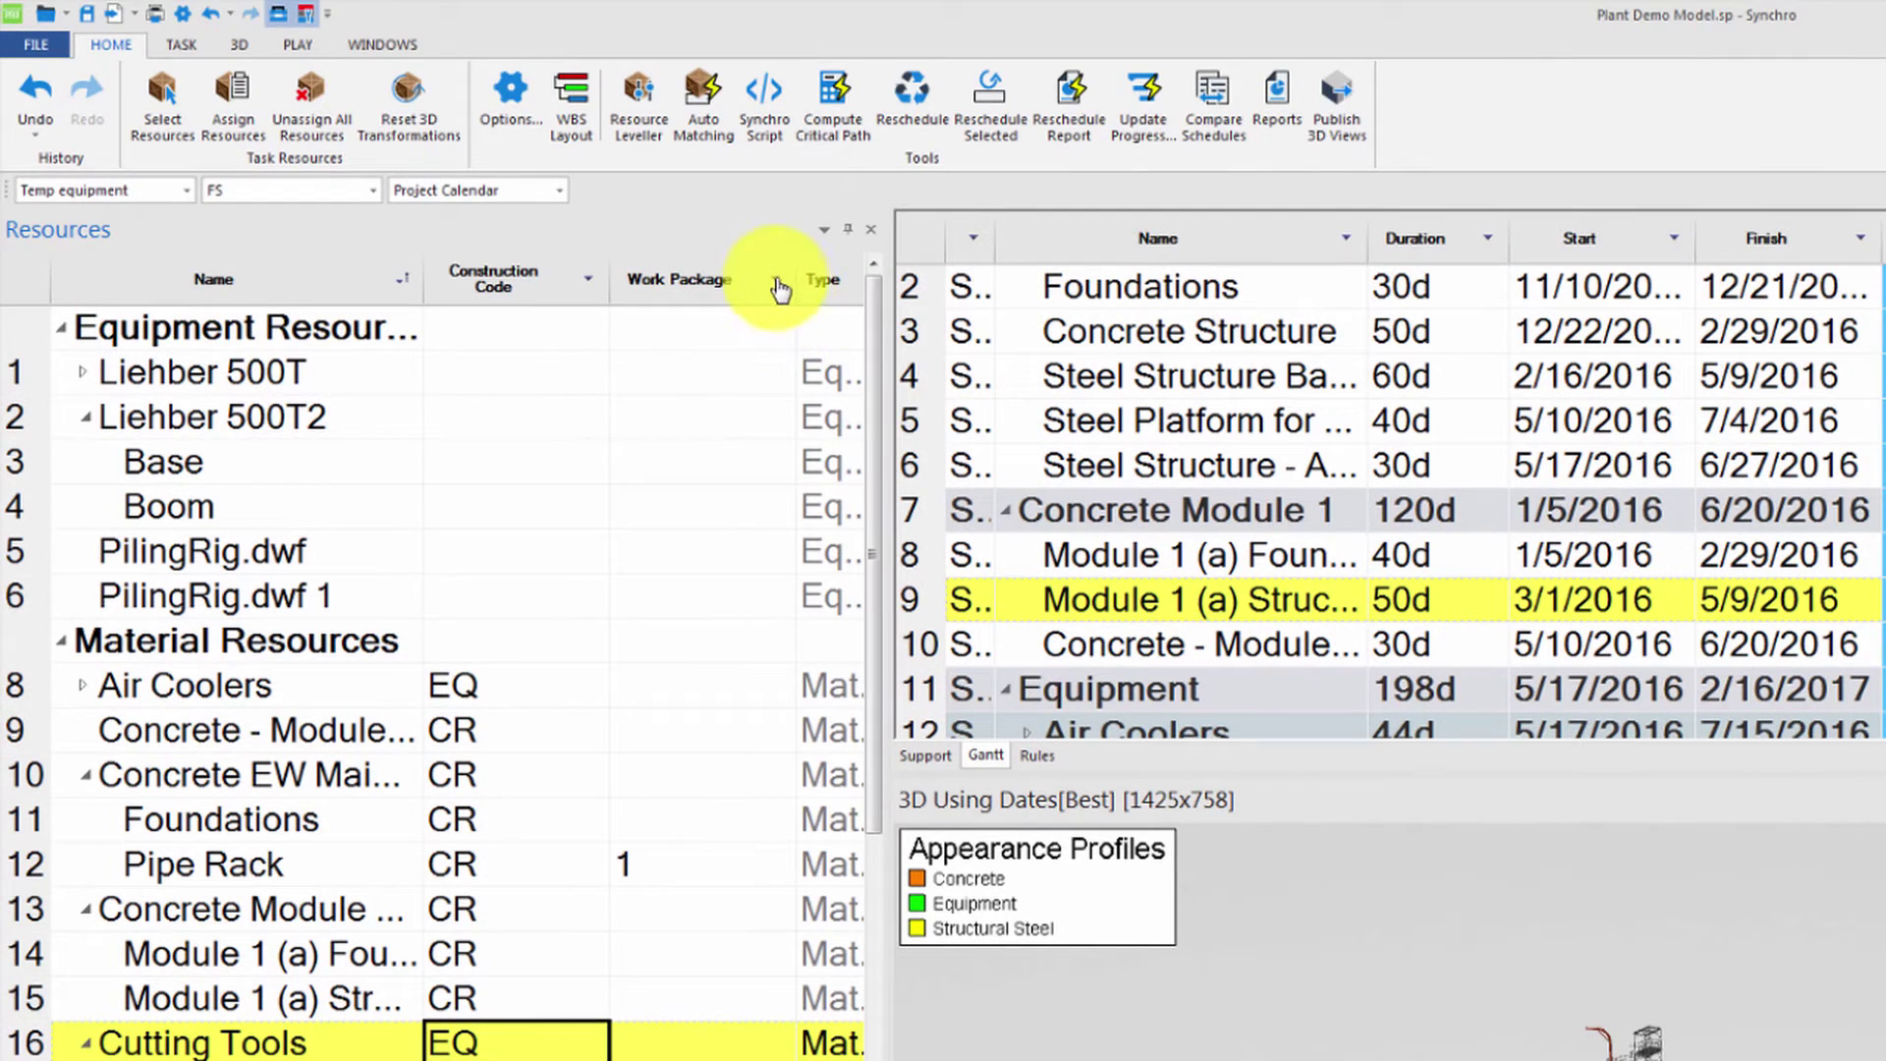
{"action": "left_click", "coordinate": [772, 208]}
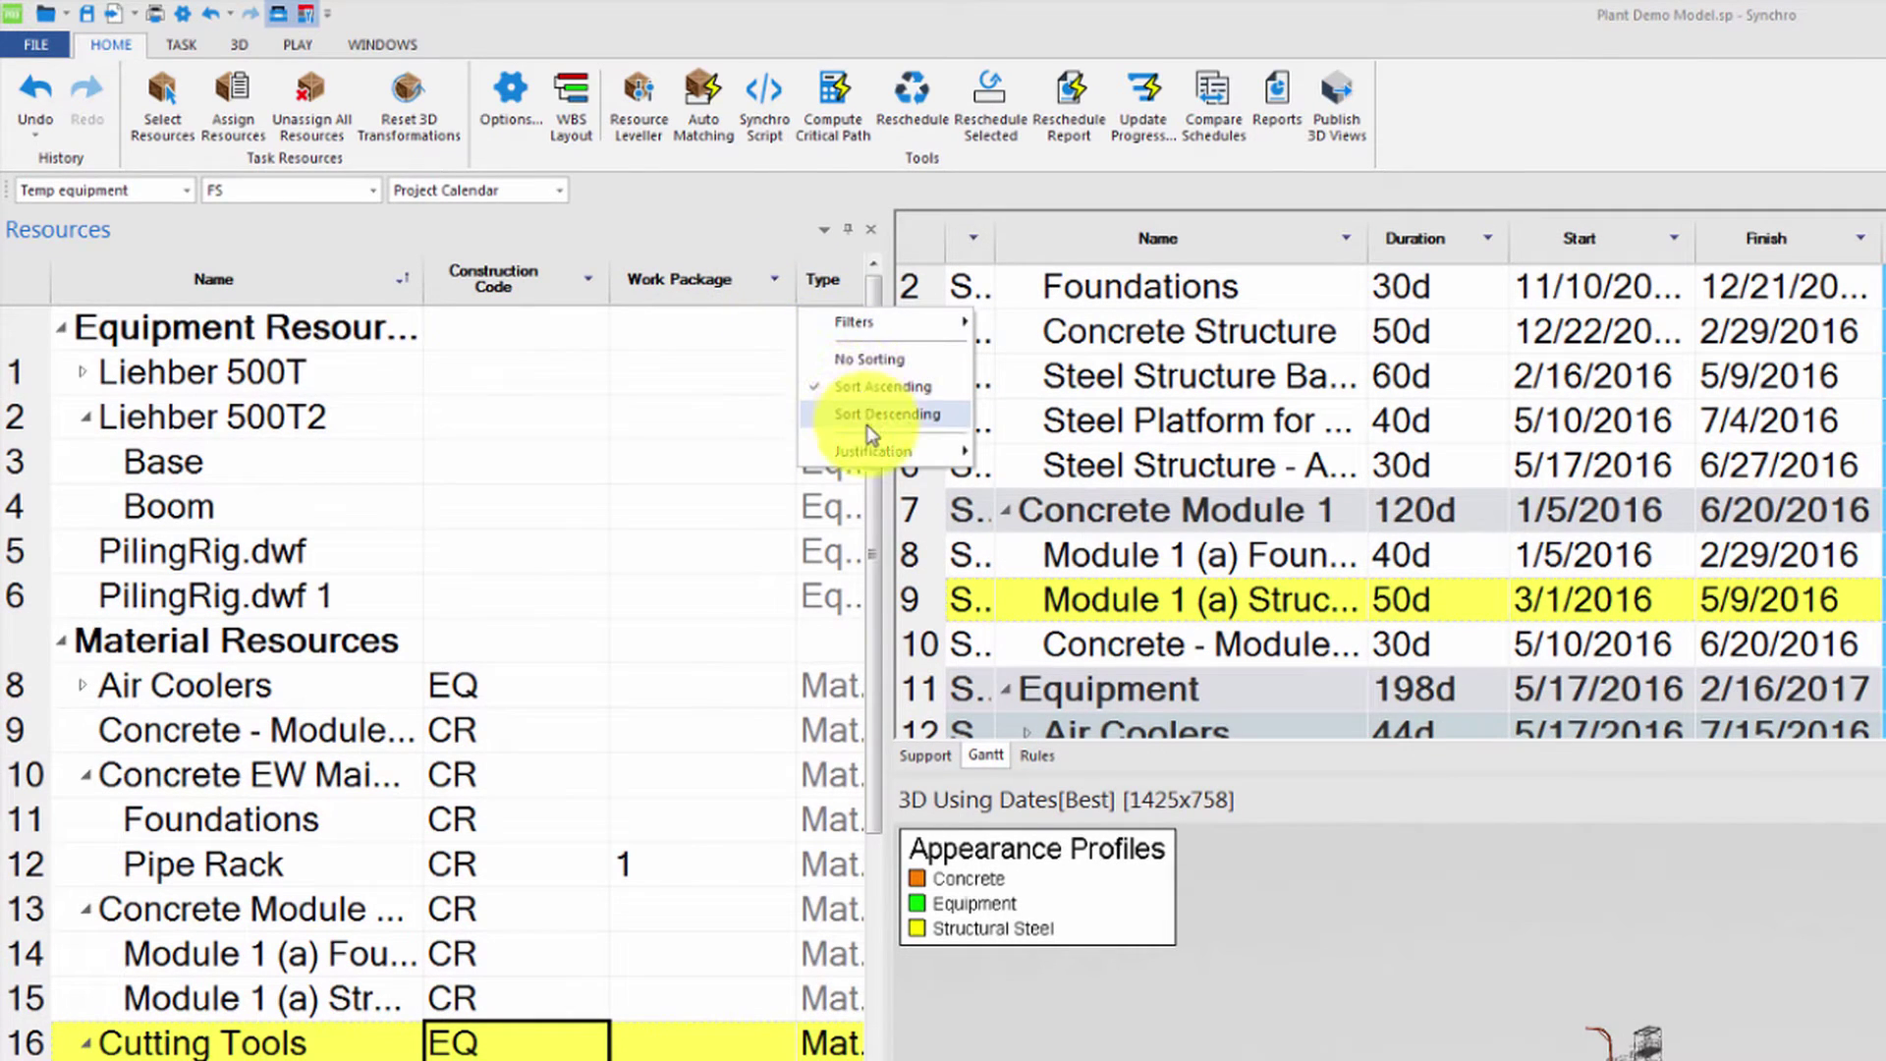
{"action": "mouse_move", "coordinate": [872, 451]}
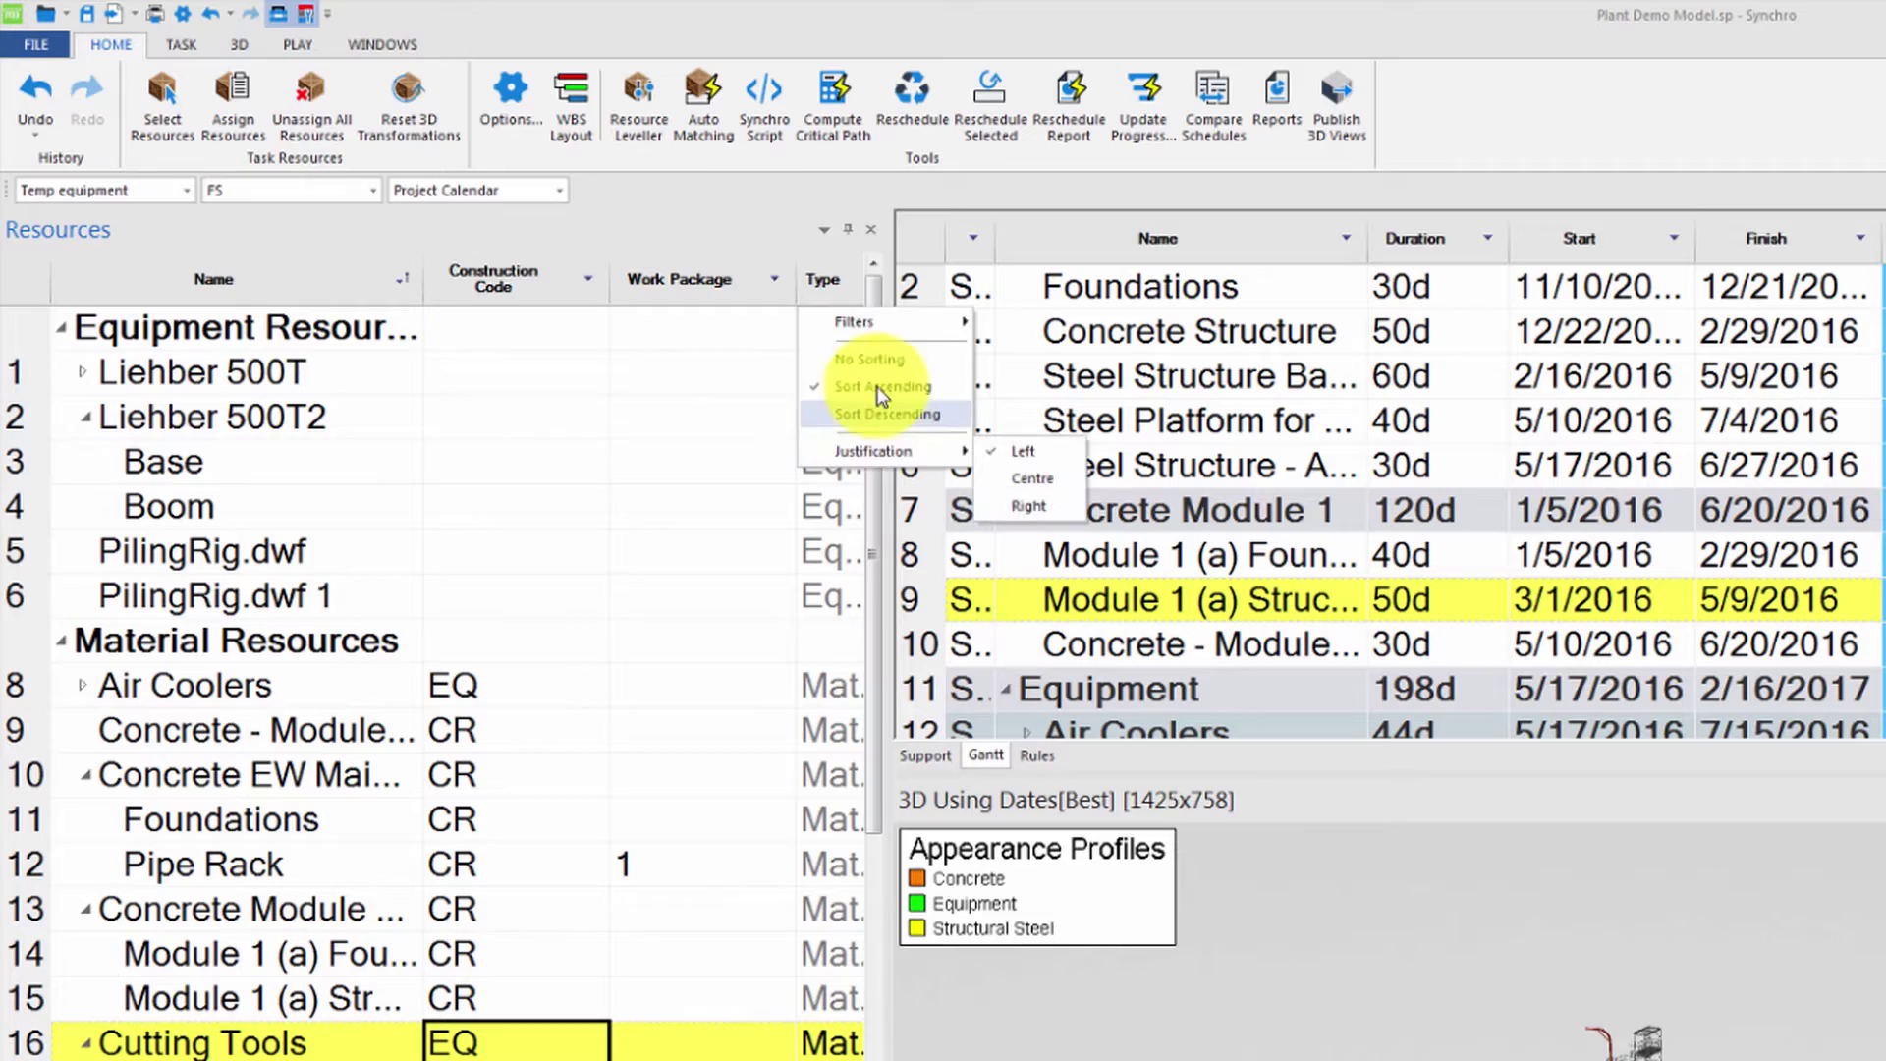
{"action": "mouse_move", "coordinate": [855, 324]}
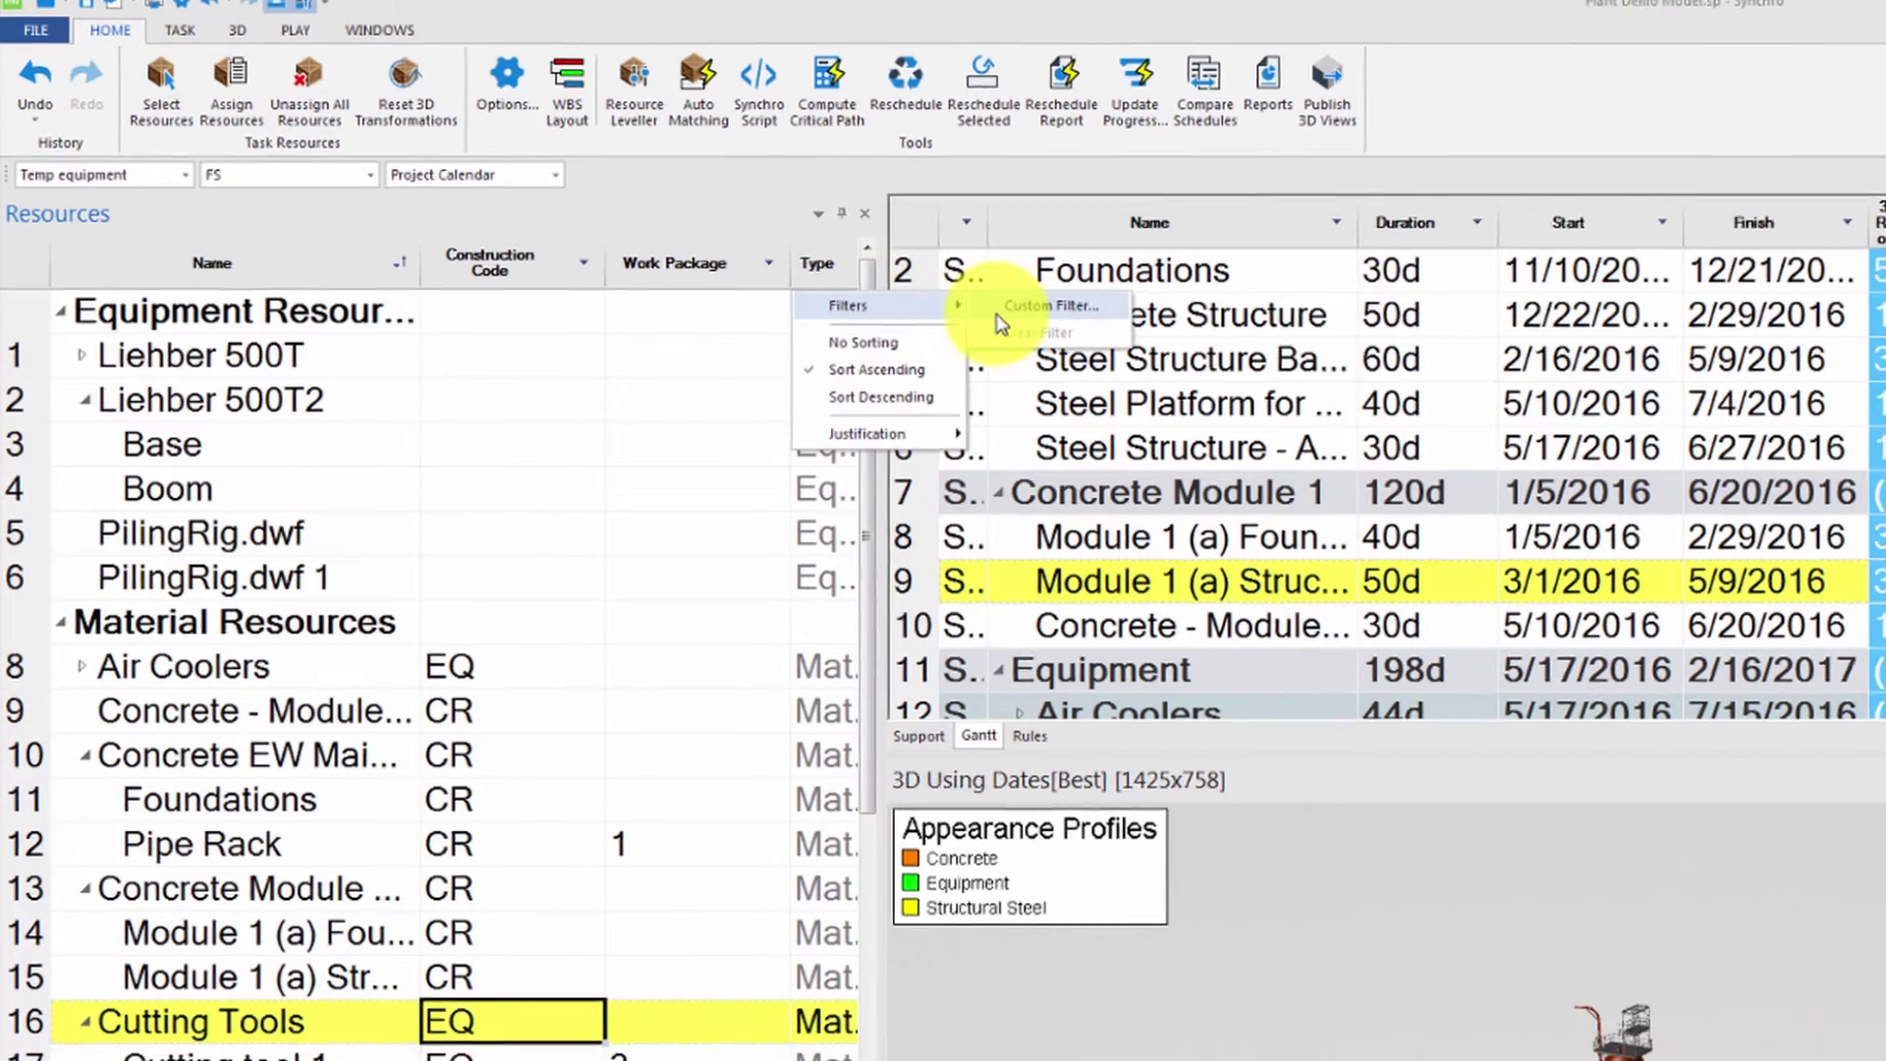
{"action": "left_click", "coordinate": [1056, 322]}
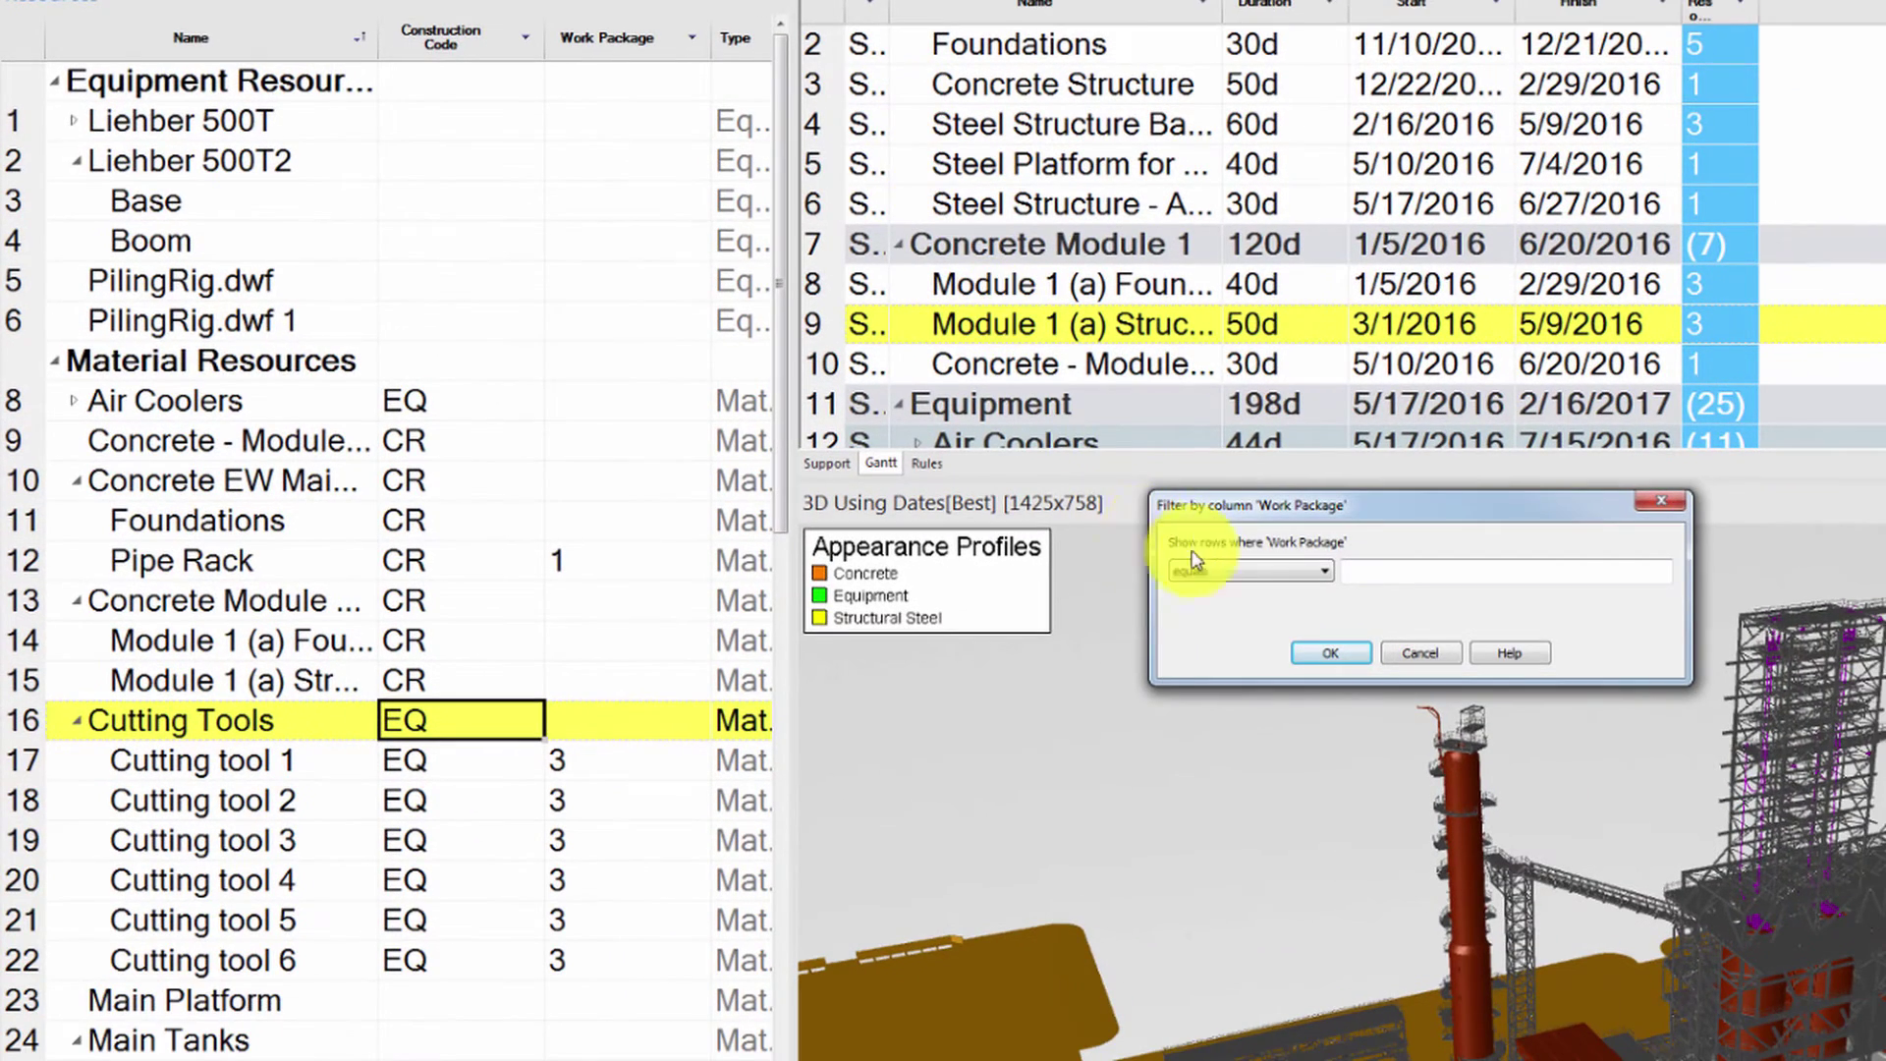
{"action": "left_click", "coordinate": [1245, 571]}
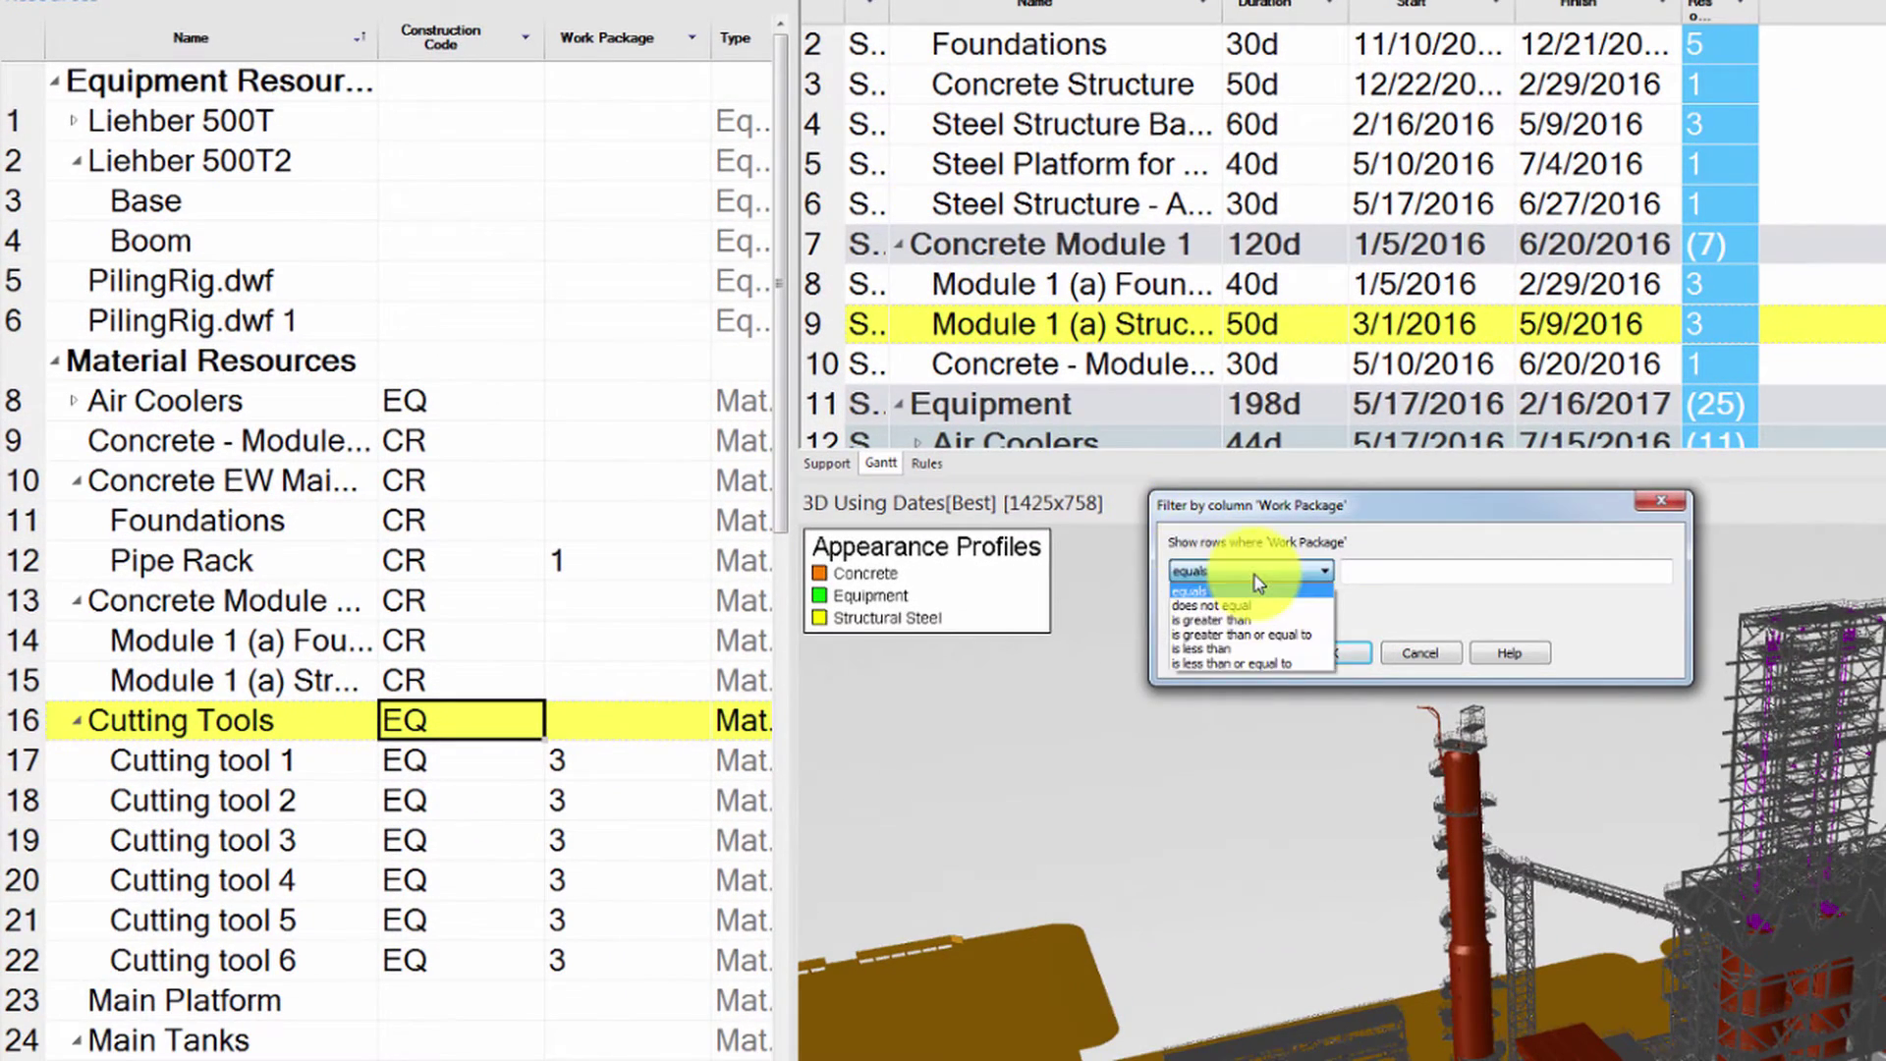
{"action": "left_click", "coordinate": [1240, 635]}
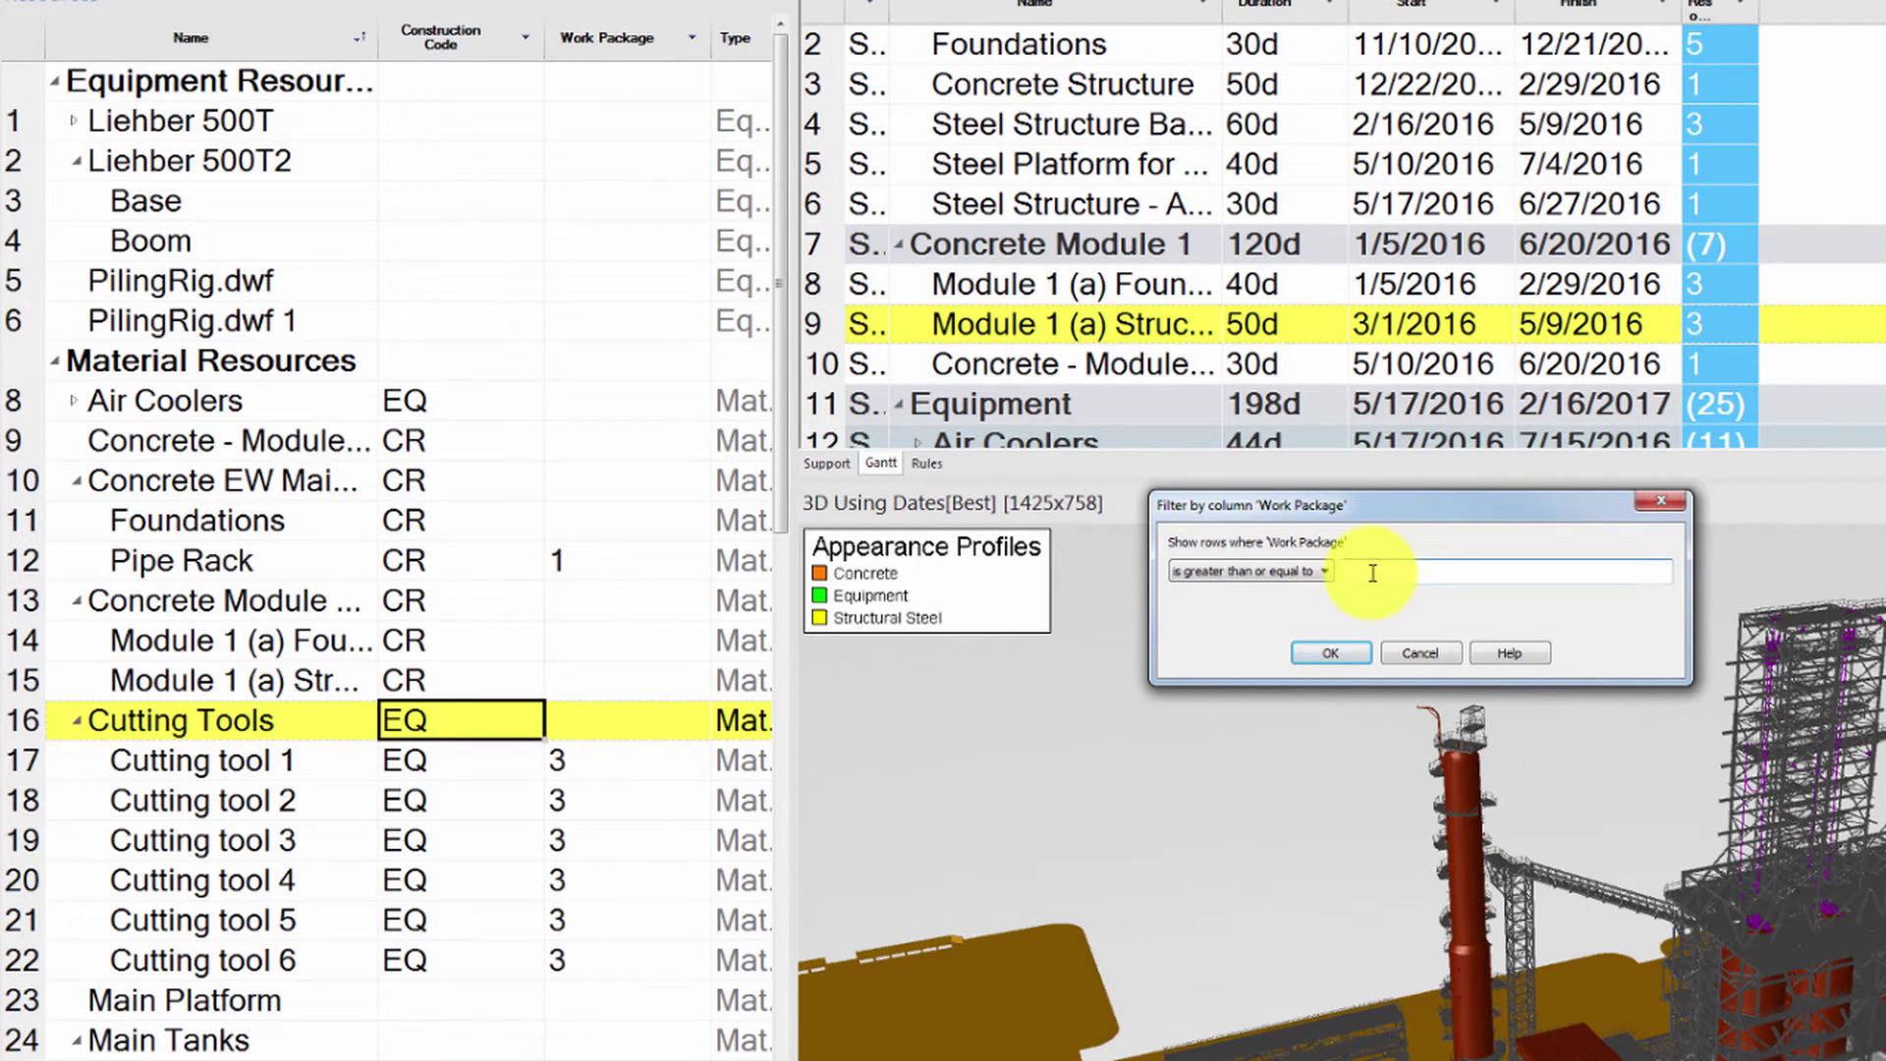
{"action": "left_click", "coordinate": [1330, 653]}
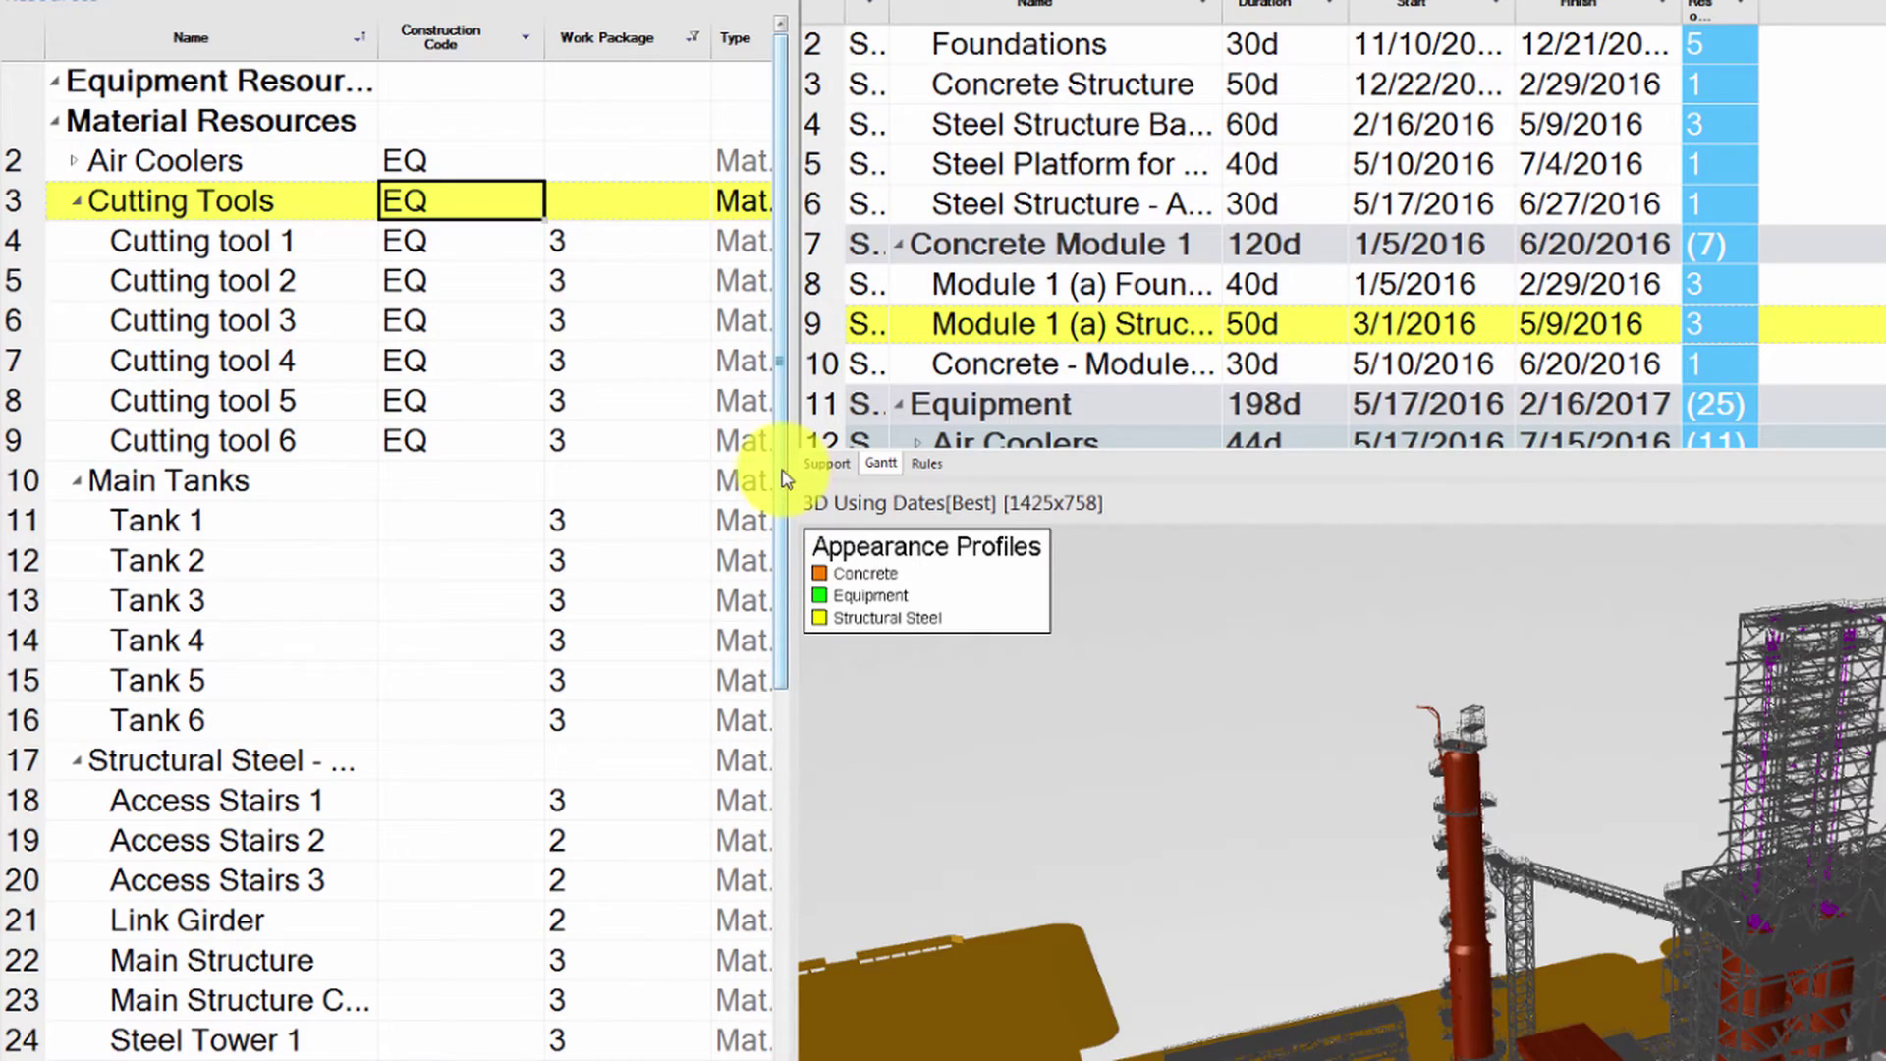
{"action": "left_click_drag", "start_coordinate": [782, 479], "coordinate": [792, 425]}
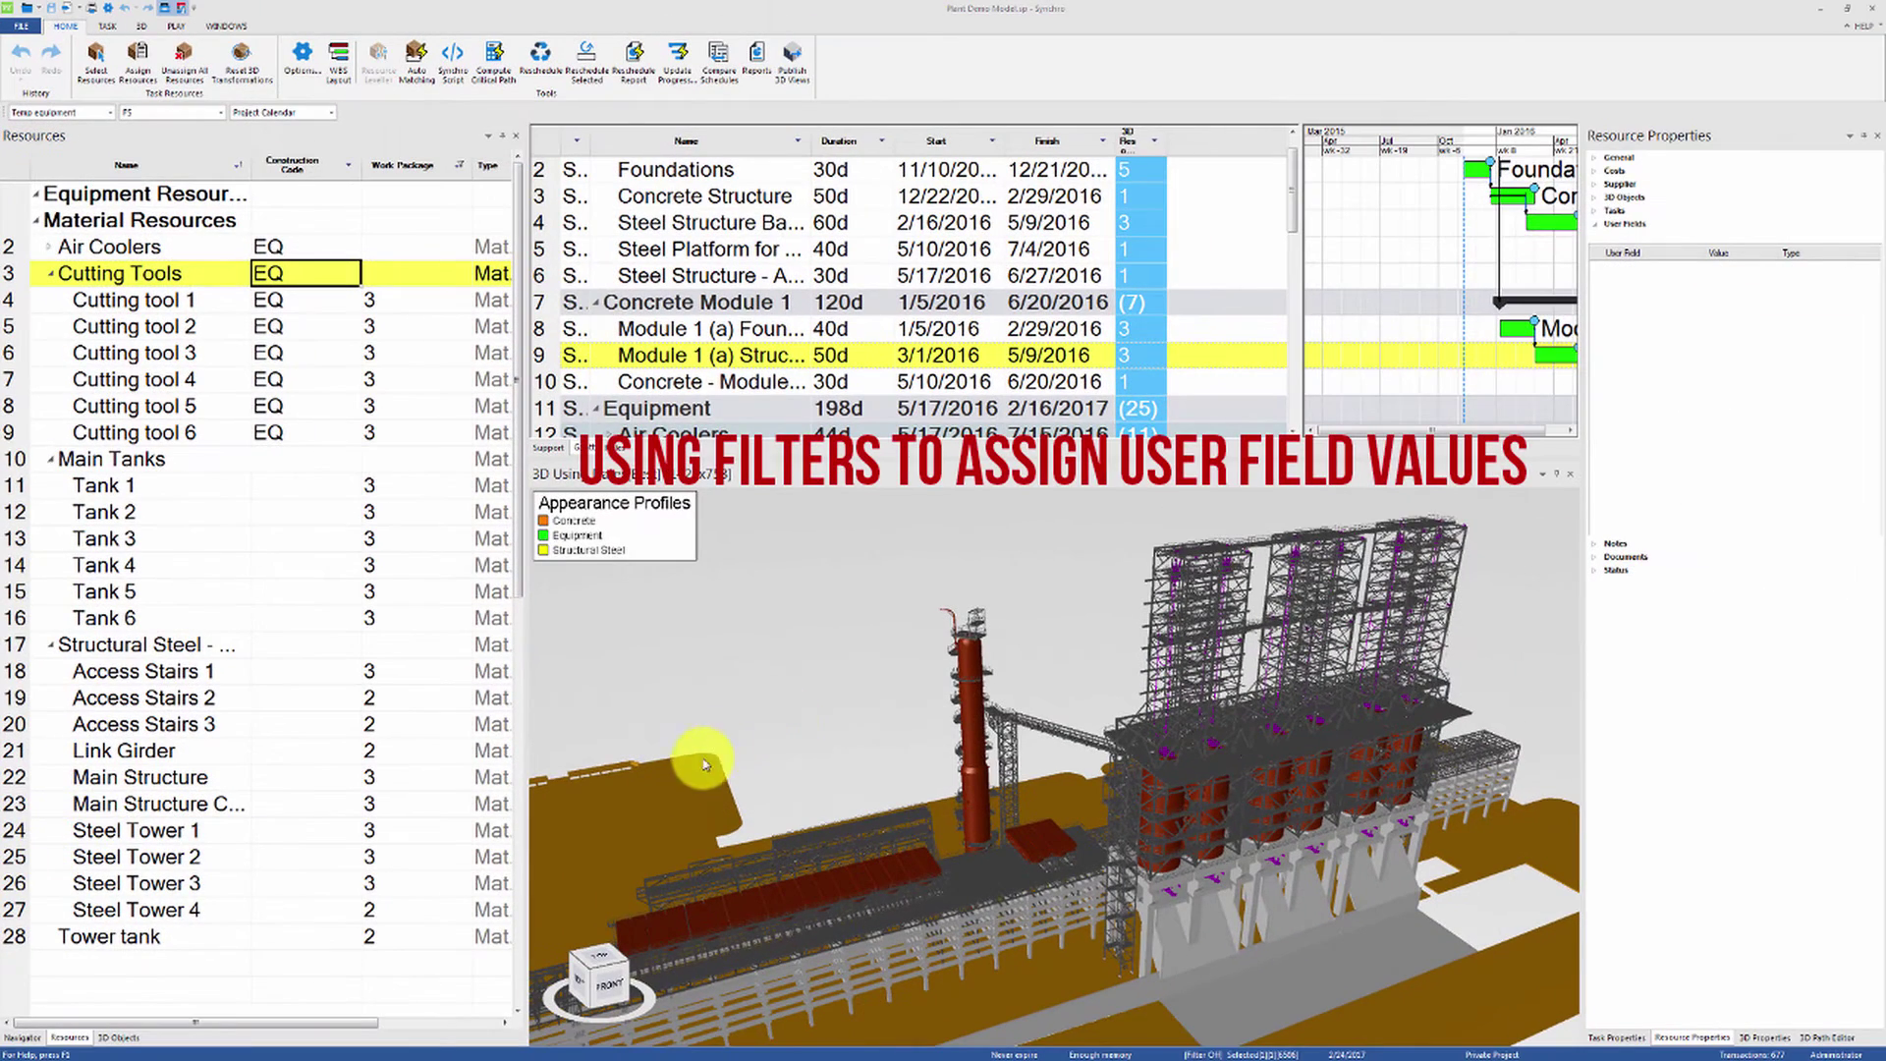
- Add a new 3D filter in the 3D Sets and set it to filter by User Fields
{"action": "left_click", "coordinate": [22, 1038]}
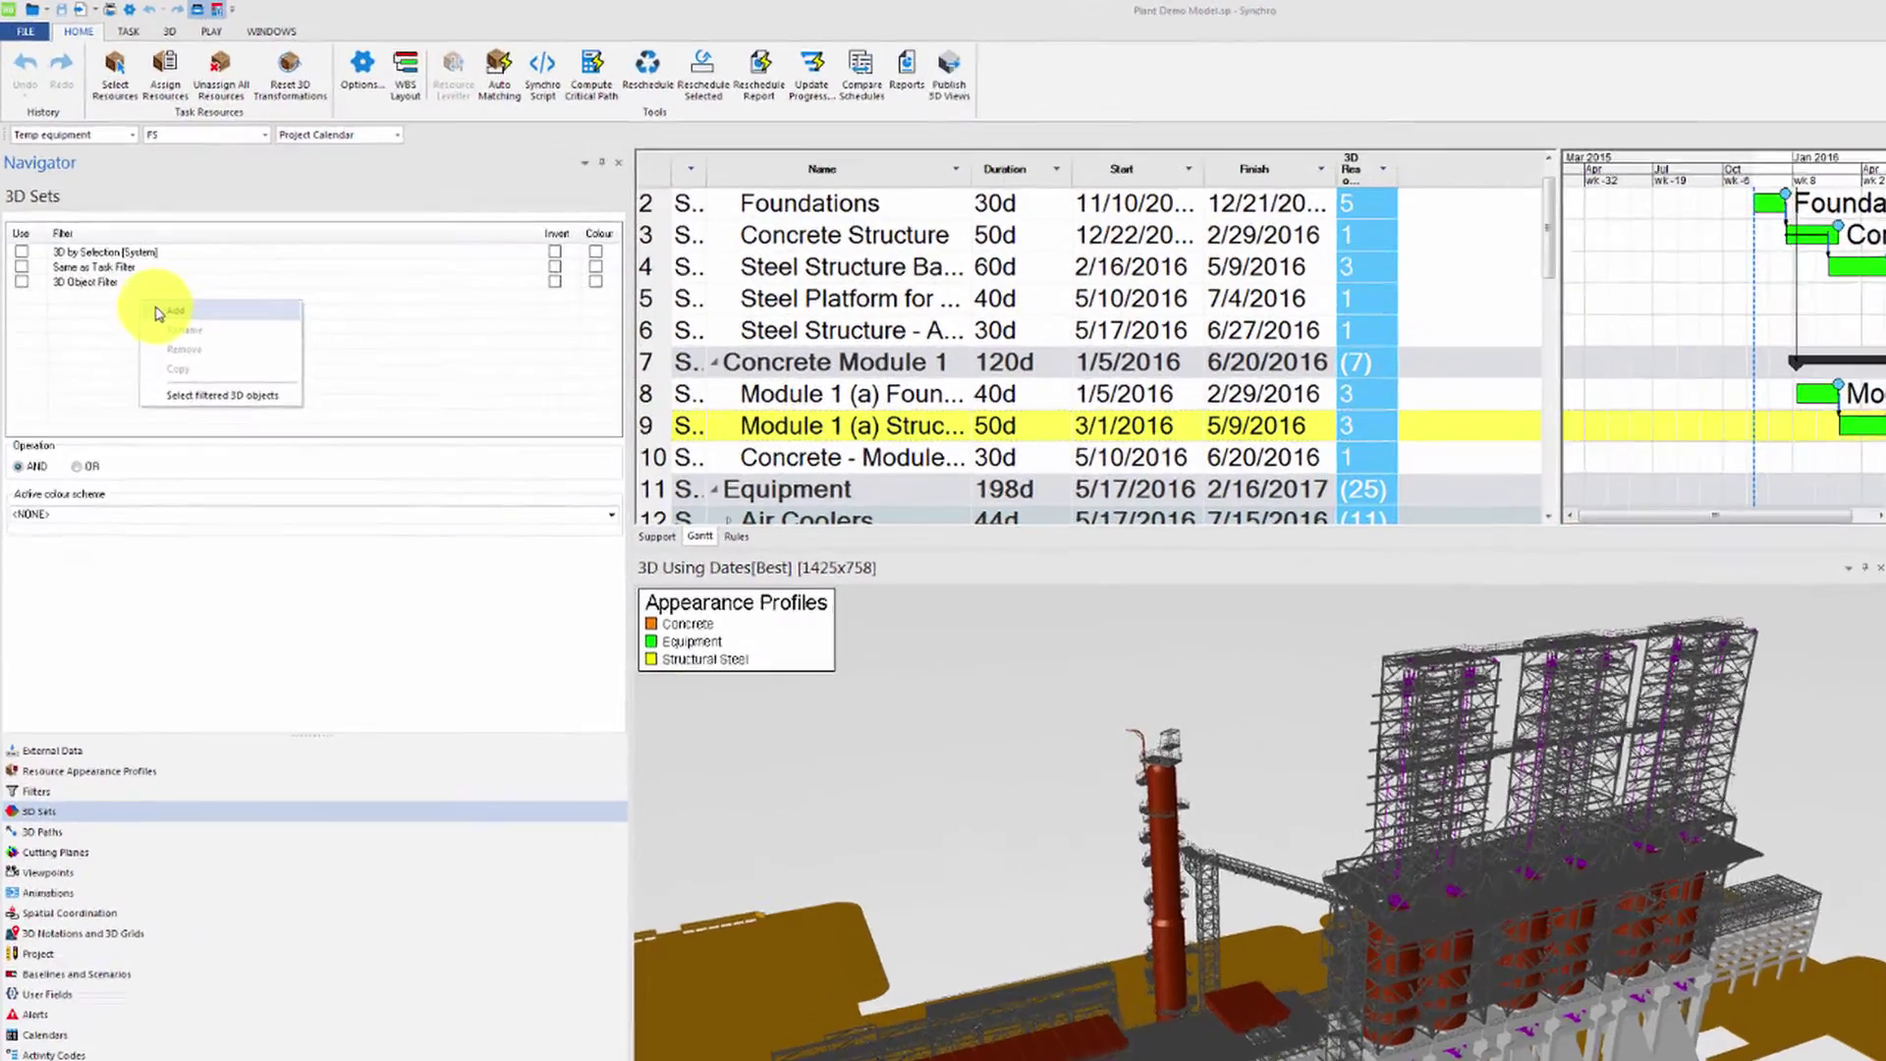
{"action": "left_click", "coordinate": [133, 261]}
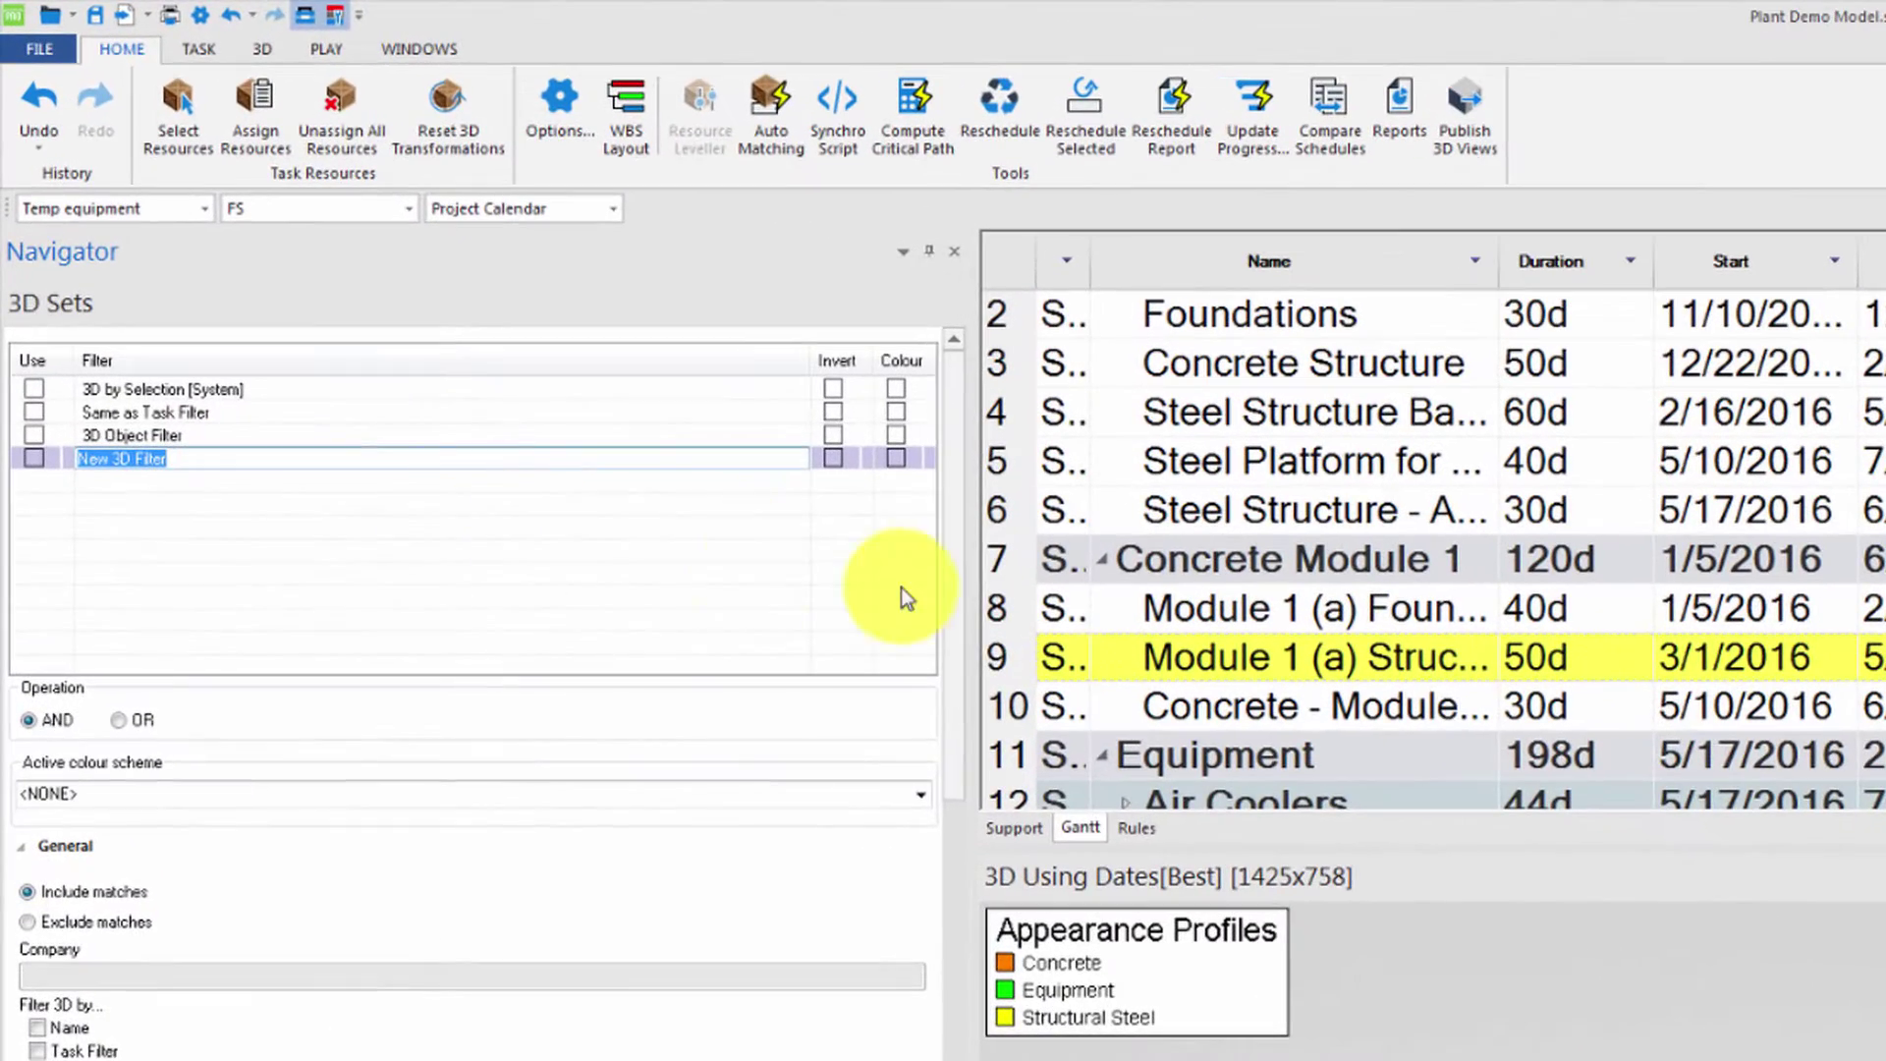
{"action": "scroll", "coordinate": [934, 799], "scroll_direction": "down", "scroll_amount": 3}
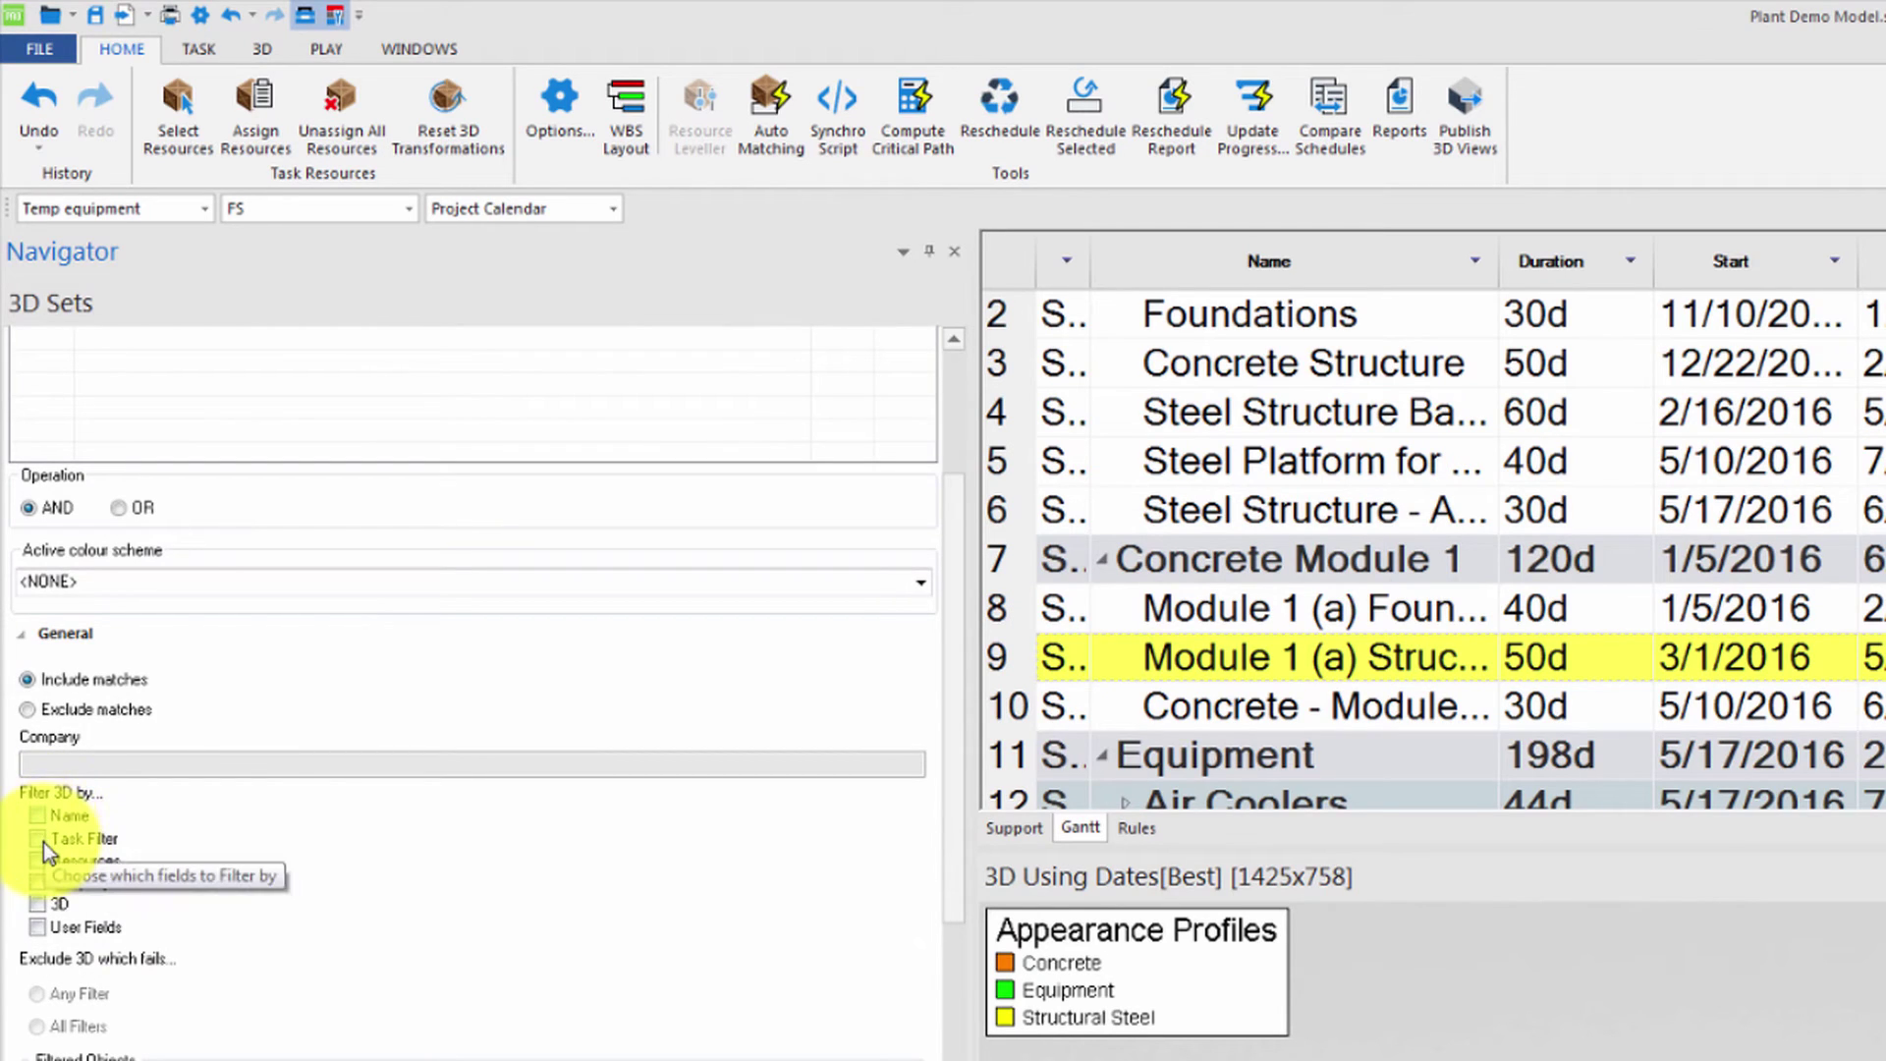
{"action": "left_click", "coordinate": [39, 929]}
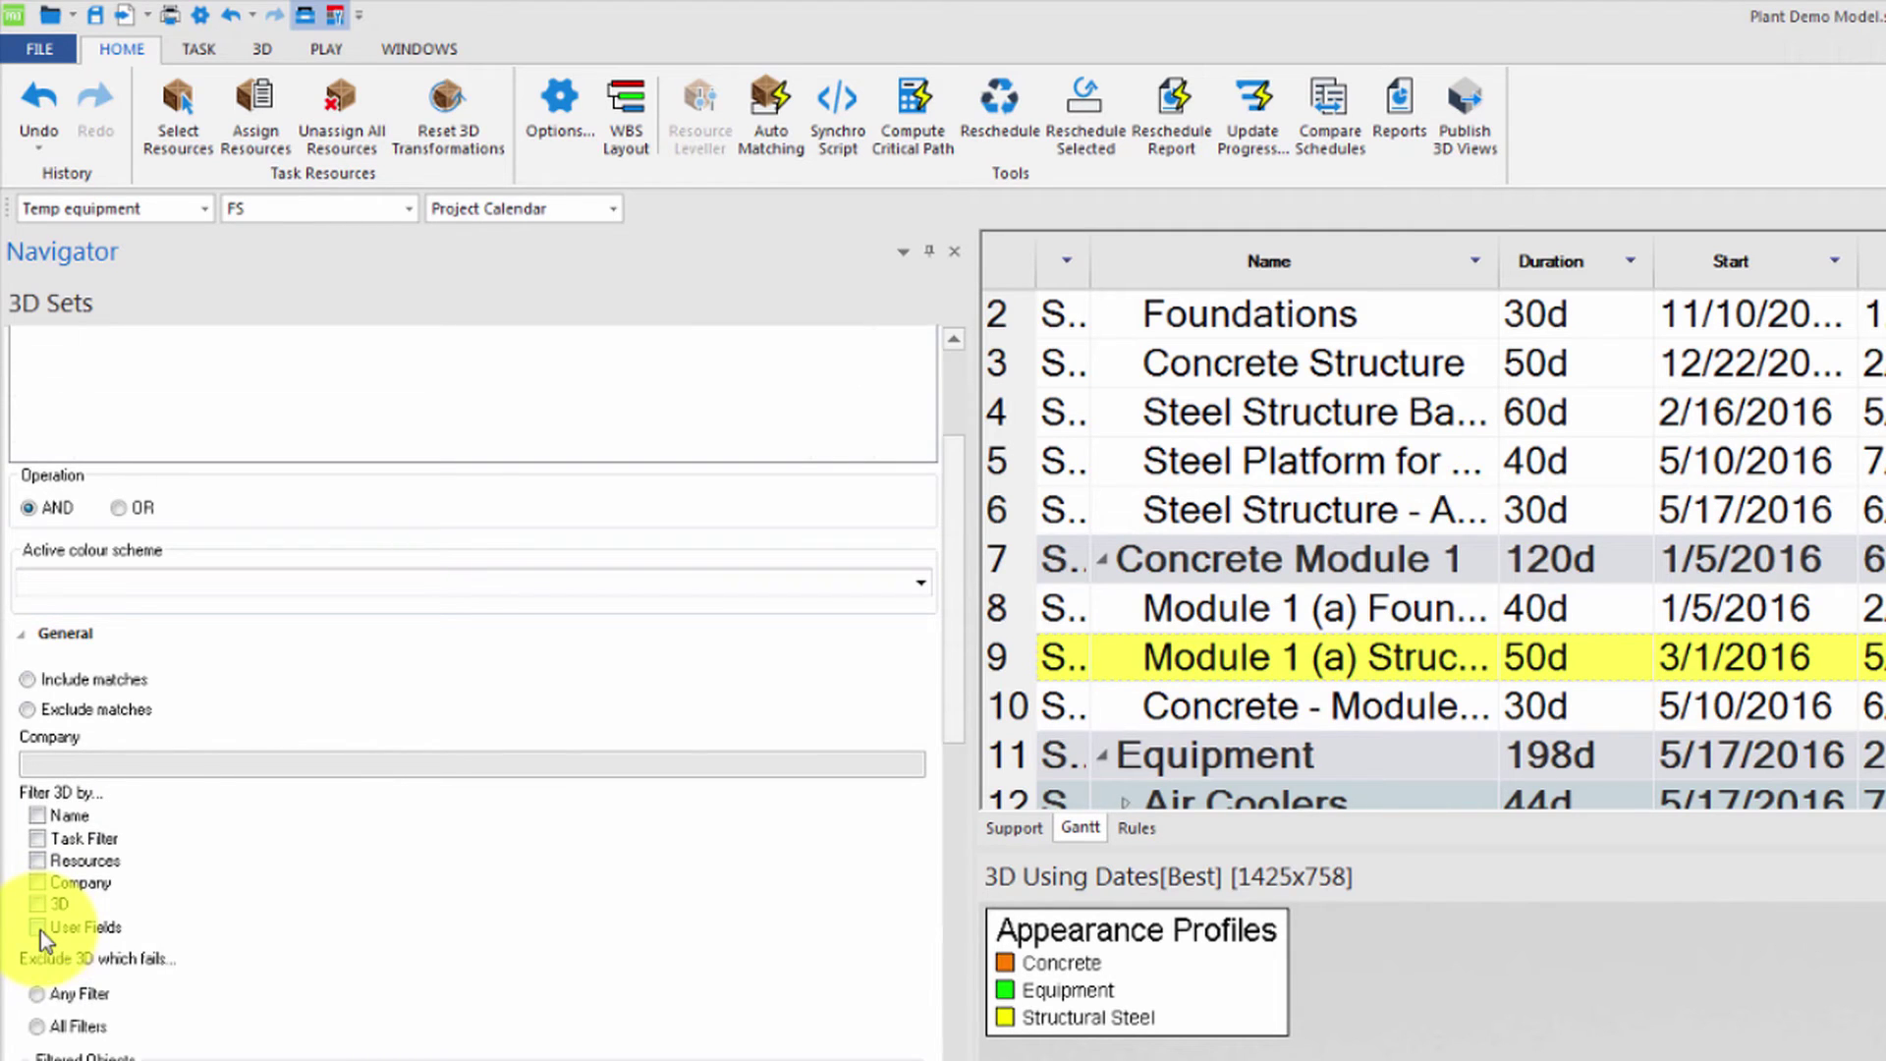
{"action": "left_click_drag", "start_coordinate": [961, 735], "coordinate": [865, 1017]}
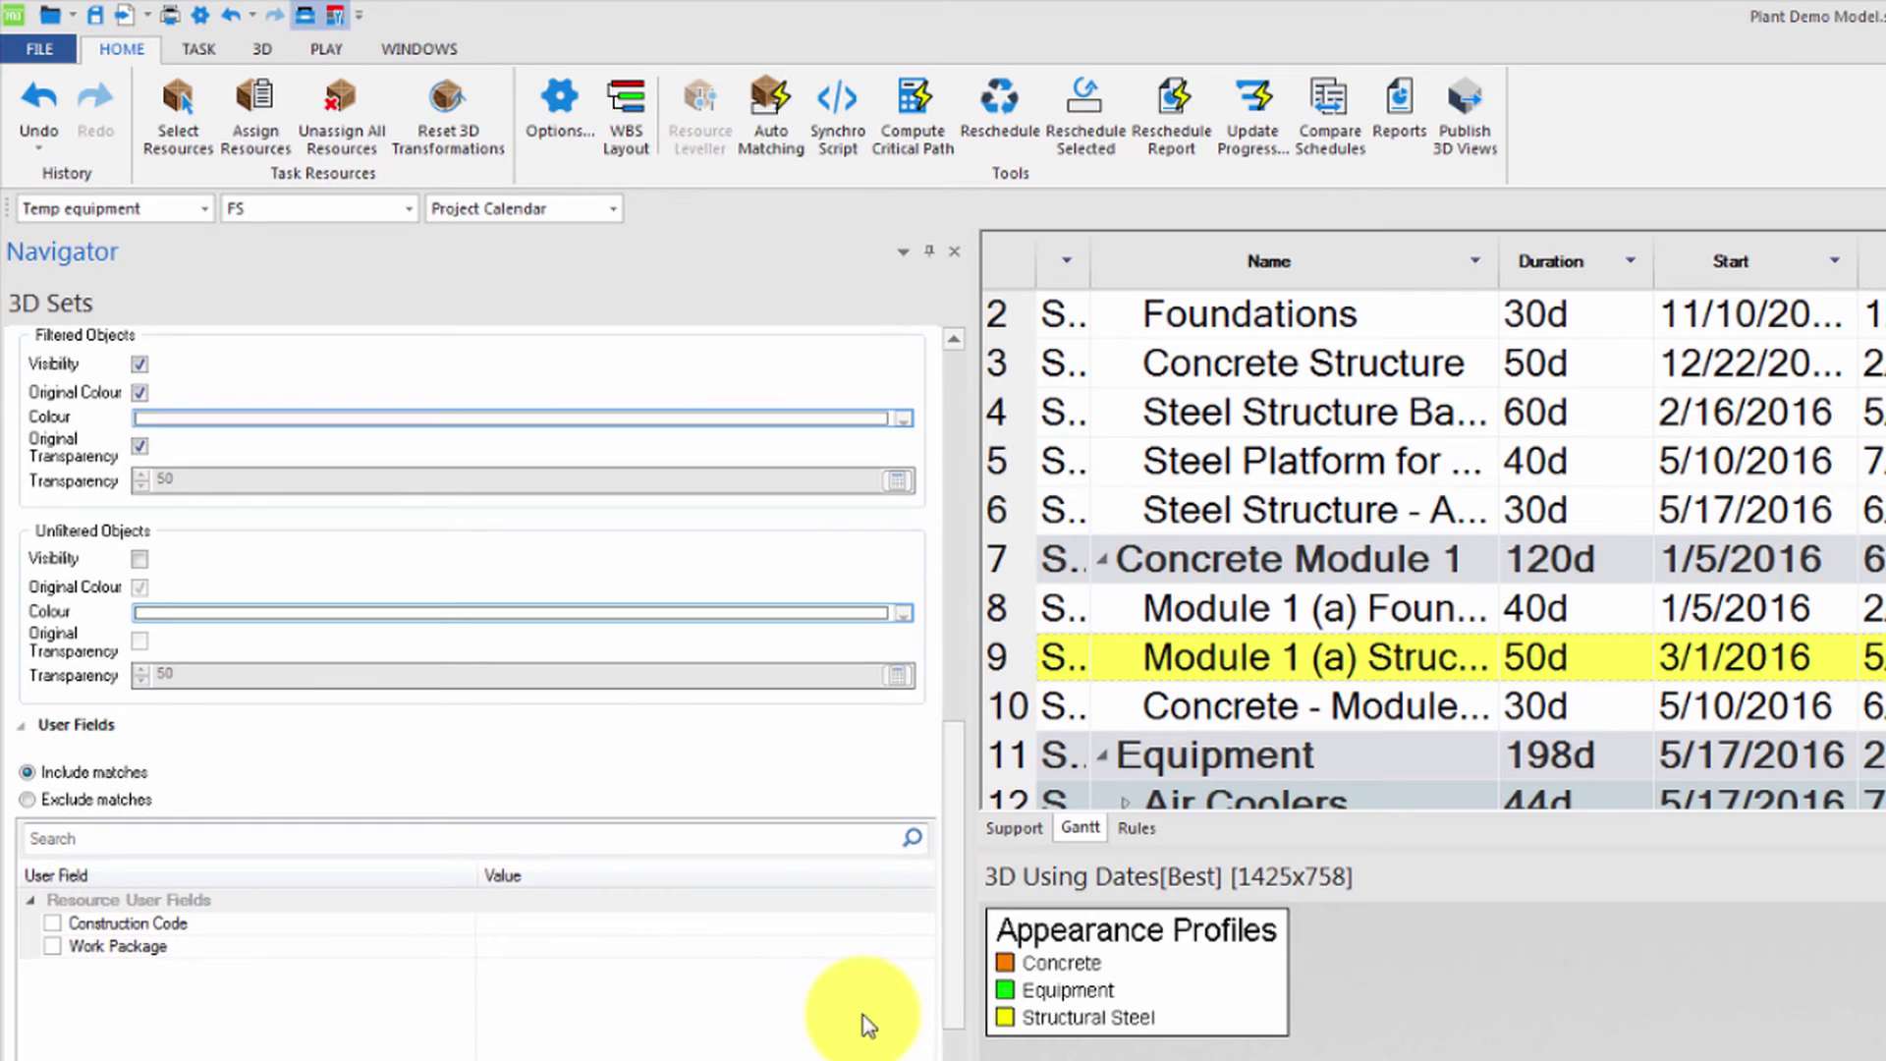
- Make the new 3D filter include only objects whose Work Package user field matches >2
{"action": "left_click", "coordinate": [514, 951]}
{"action": "left_click", "coordinate": [52, 947]}
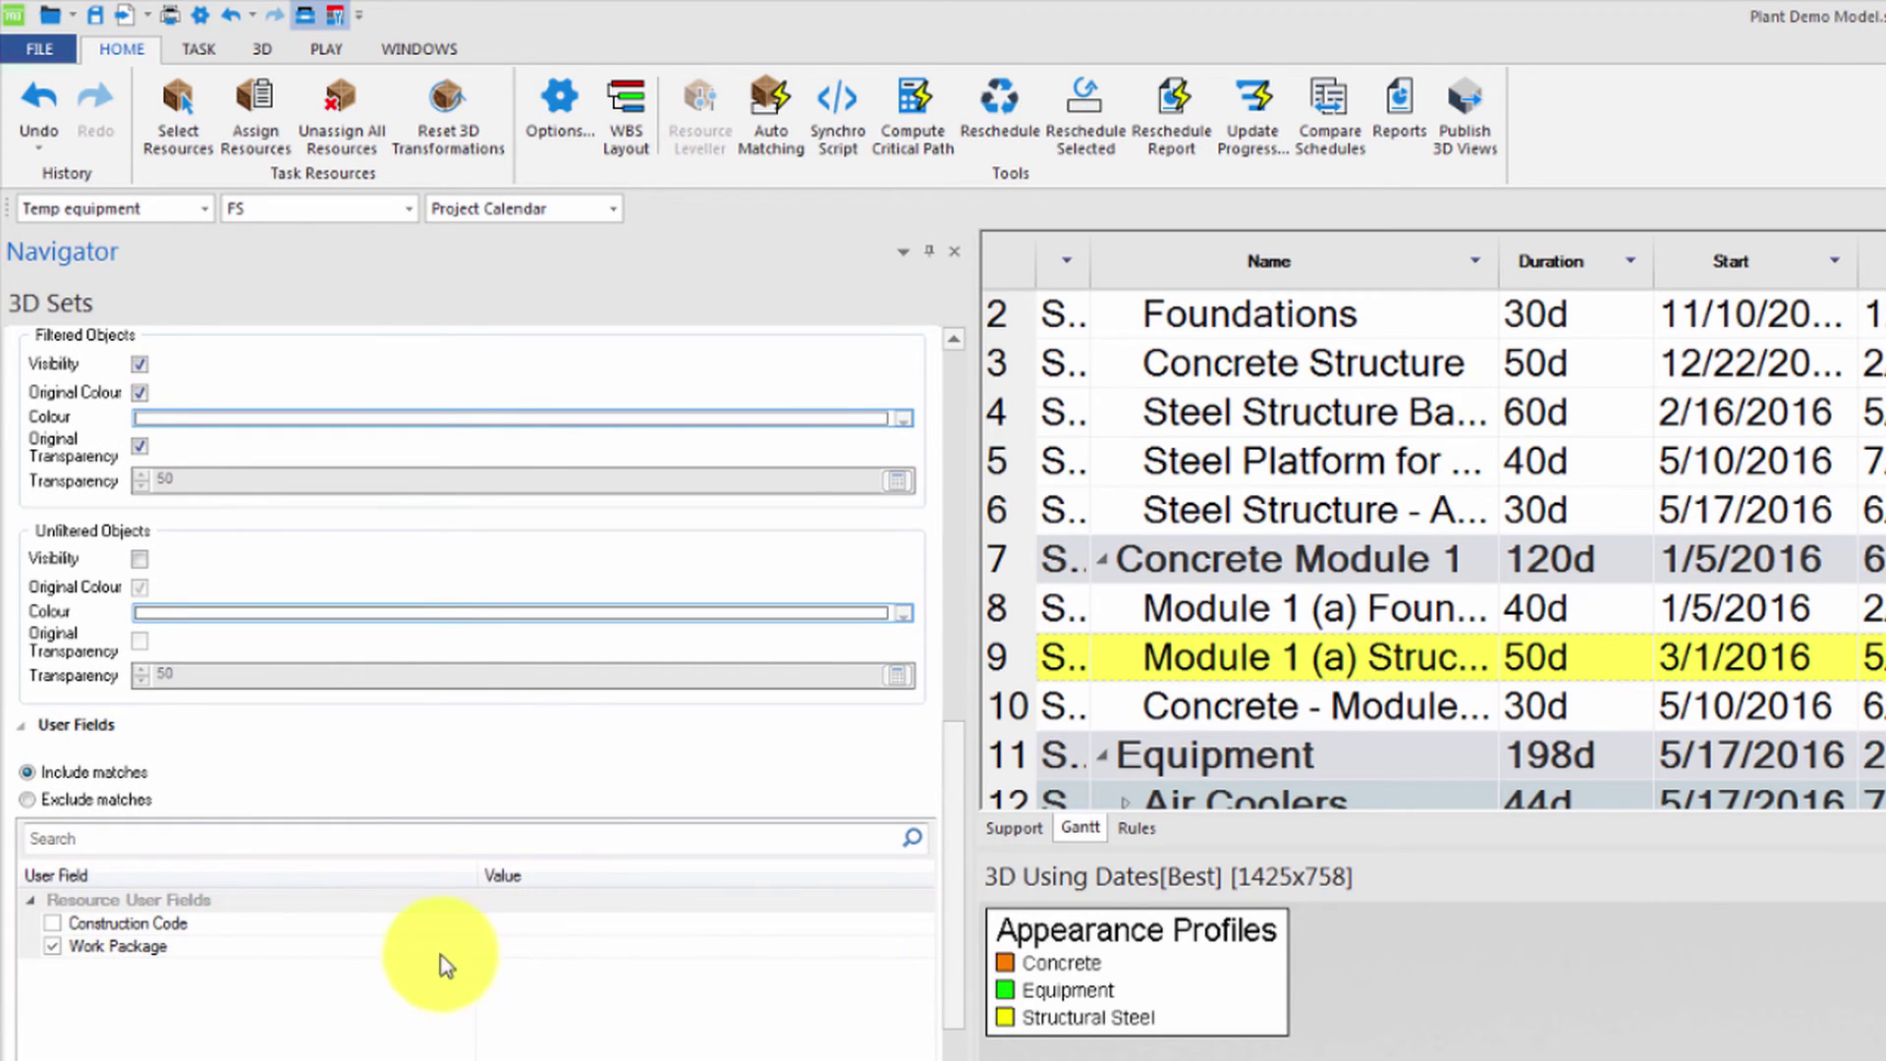
{"action": "left_click", "coordinate": [508, 946]}
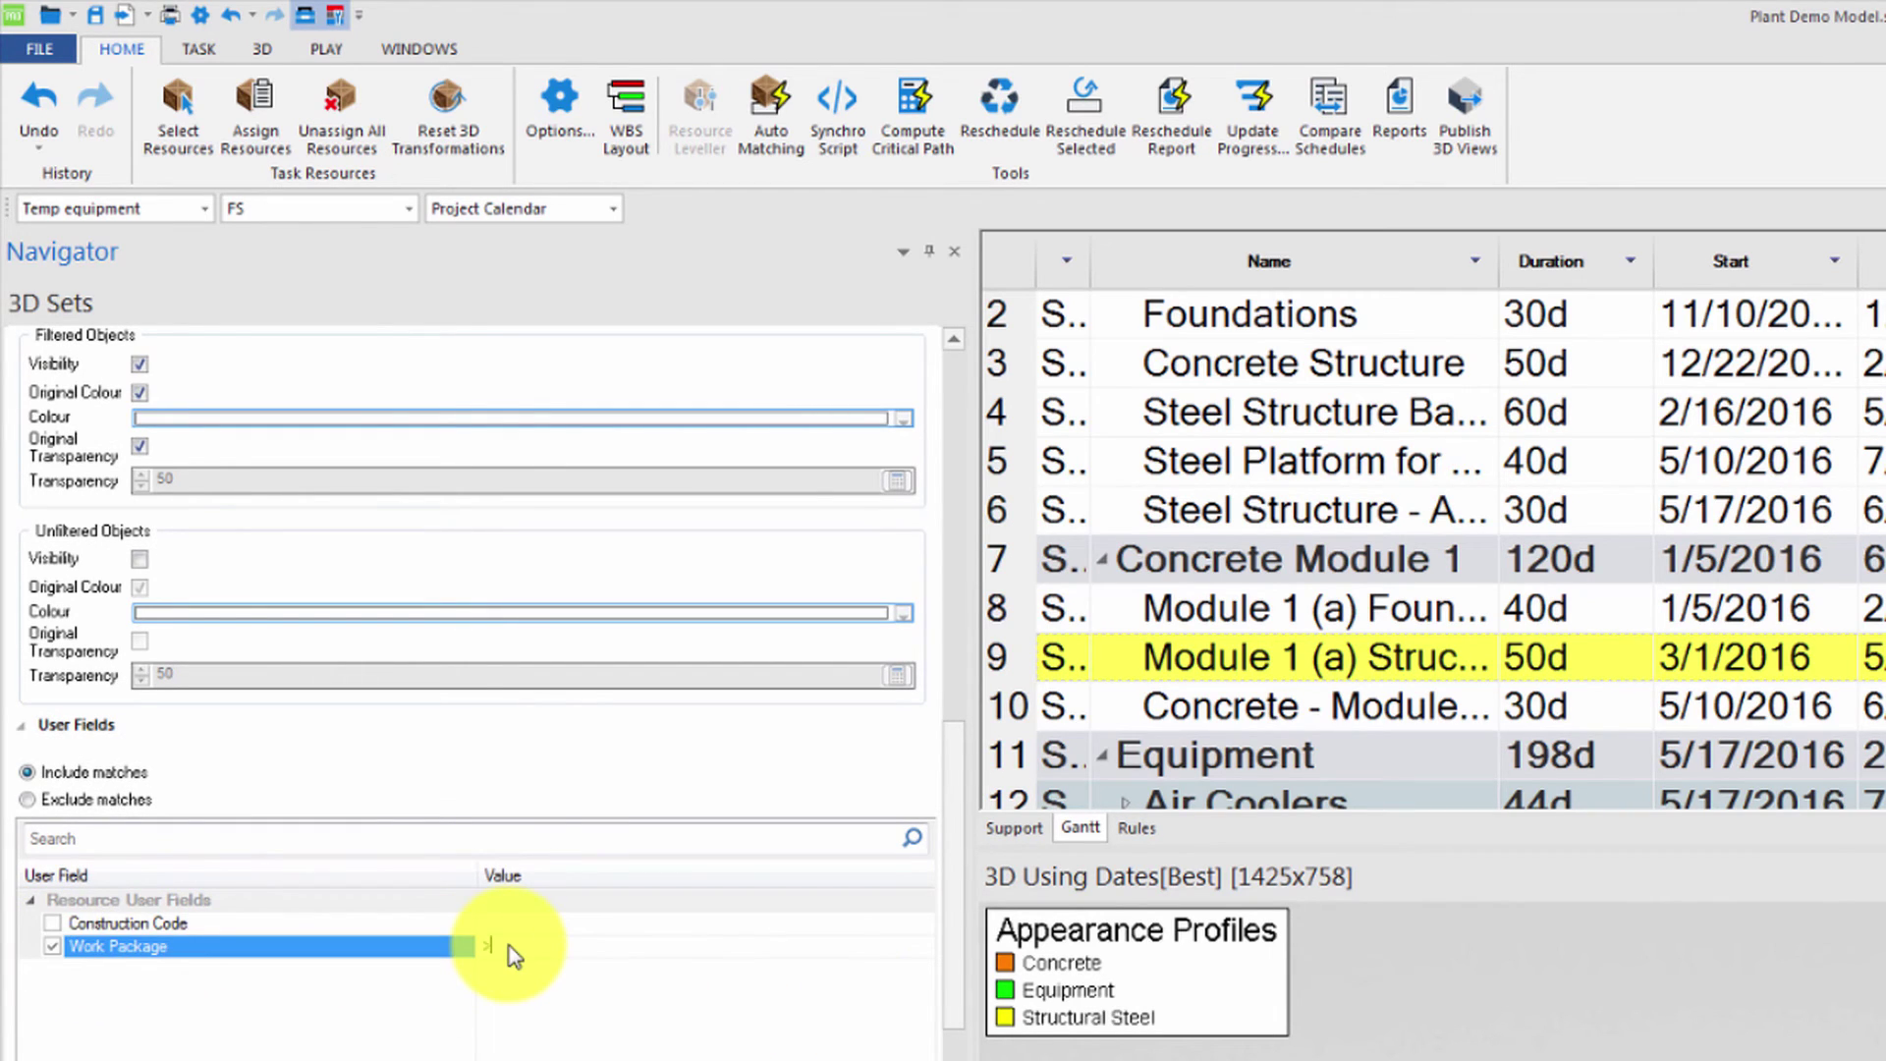
{"action": "type", "text": ">2"}
{"action": "key", "text": "Return"}
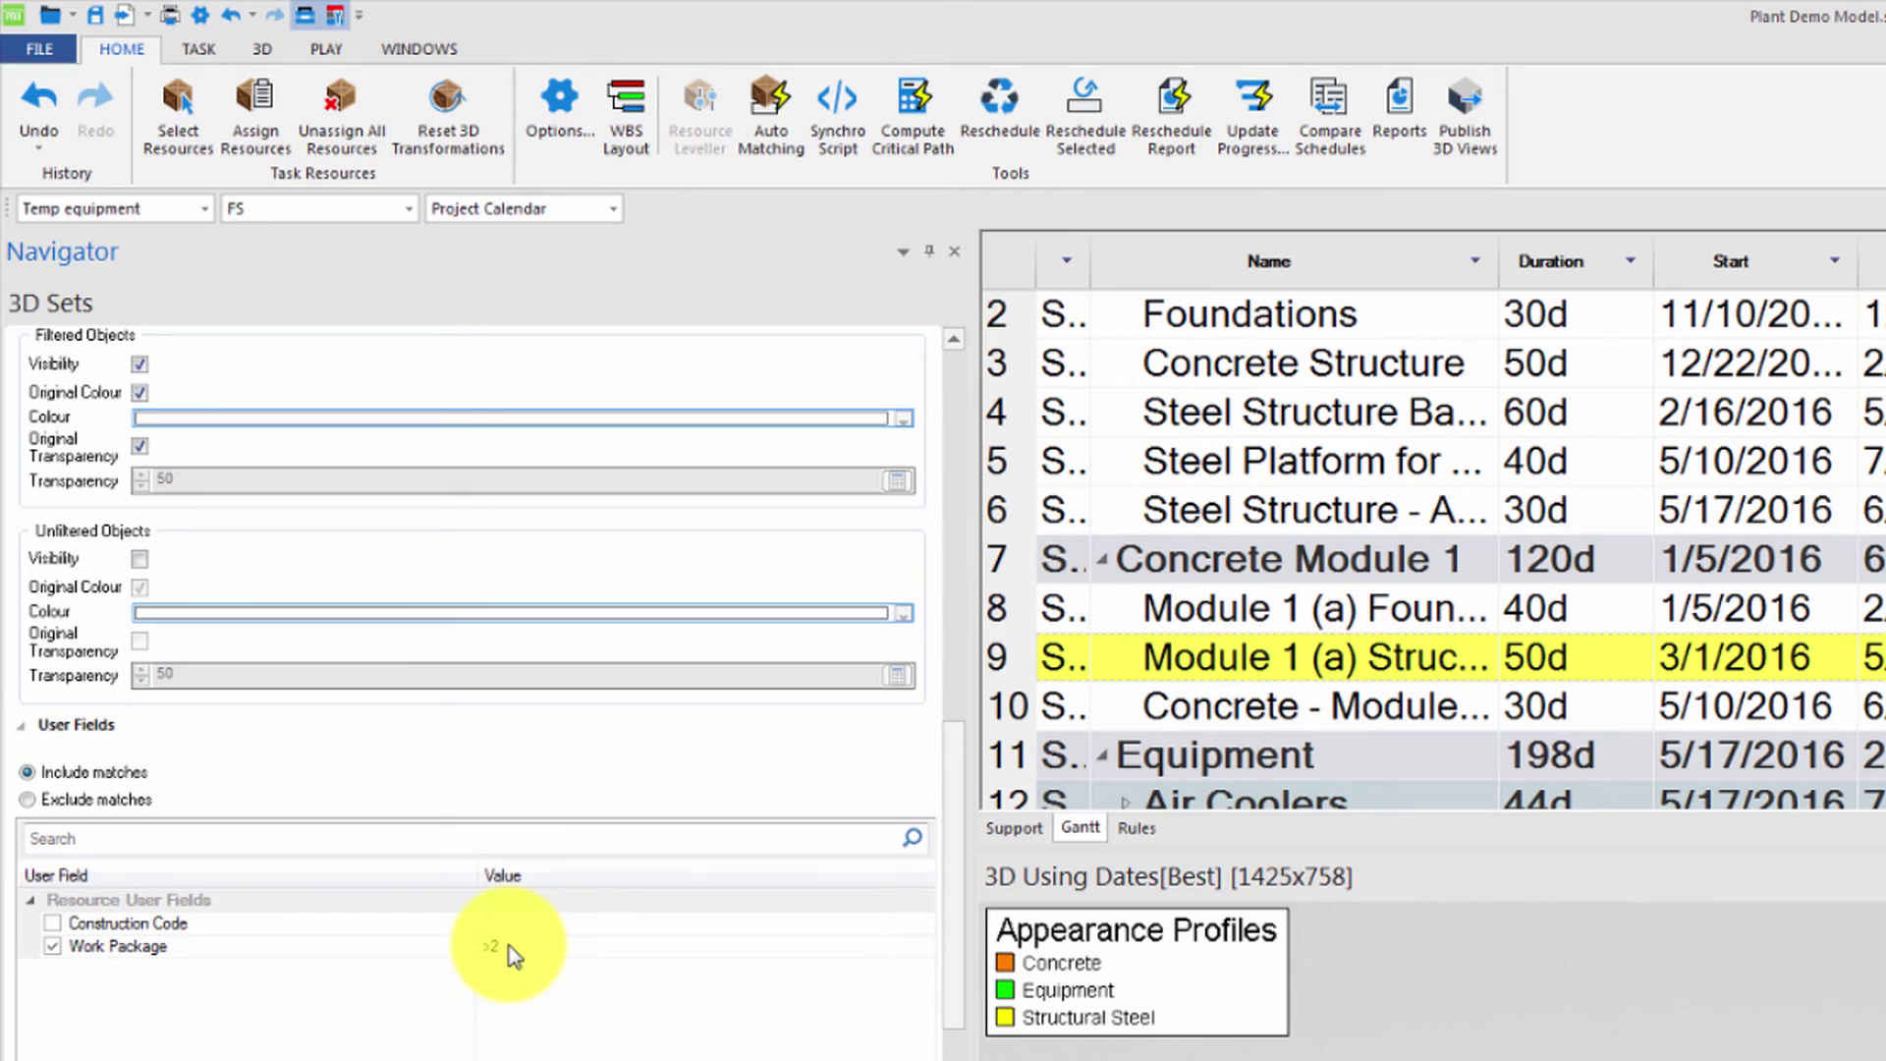
- Apply the new 3D filter to the 3D view to check the objects it isolates, and switch it off again
{"action": "left_click_drag", "start_coordinate": [961, 762], "coordinate": [944, 525]}
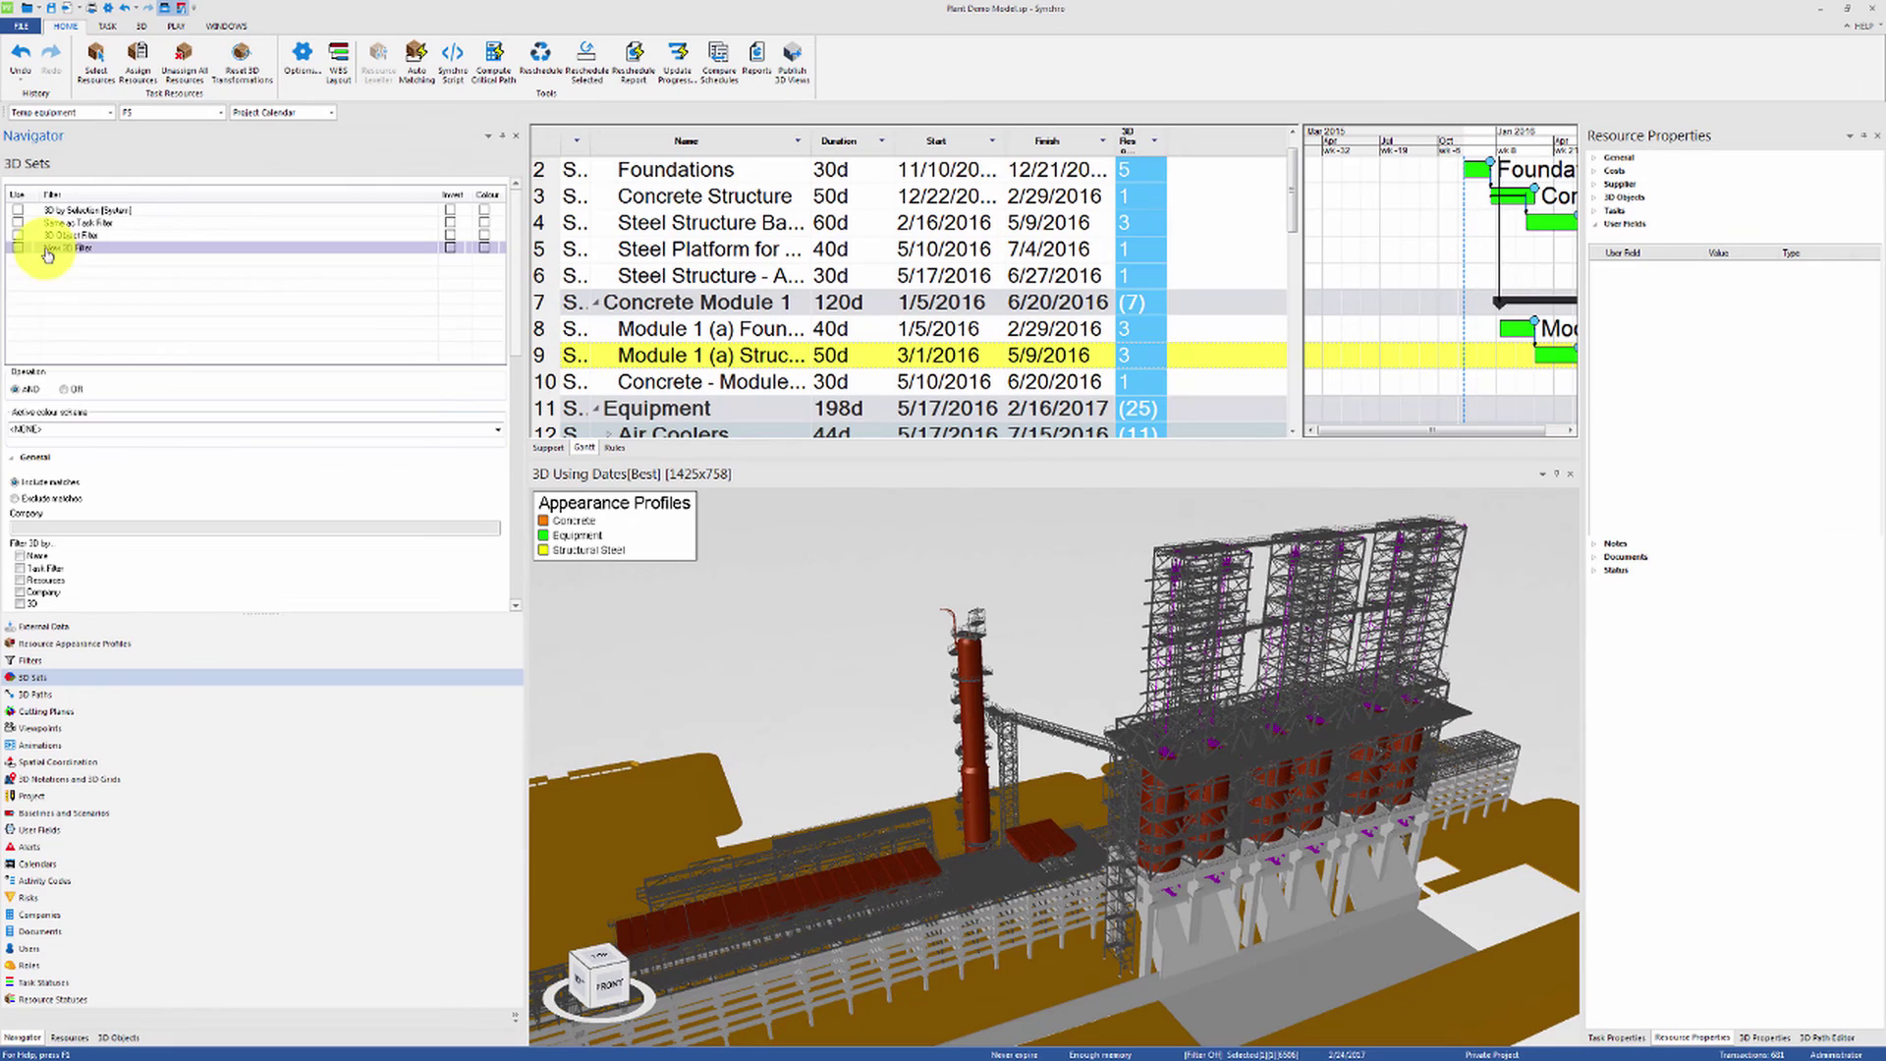
{"action": "left_click", "coordinate": [17, 250]}
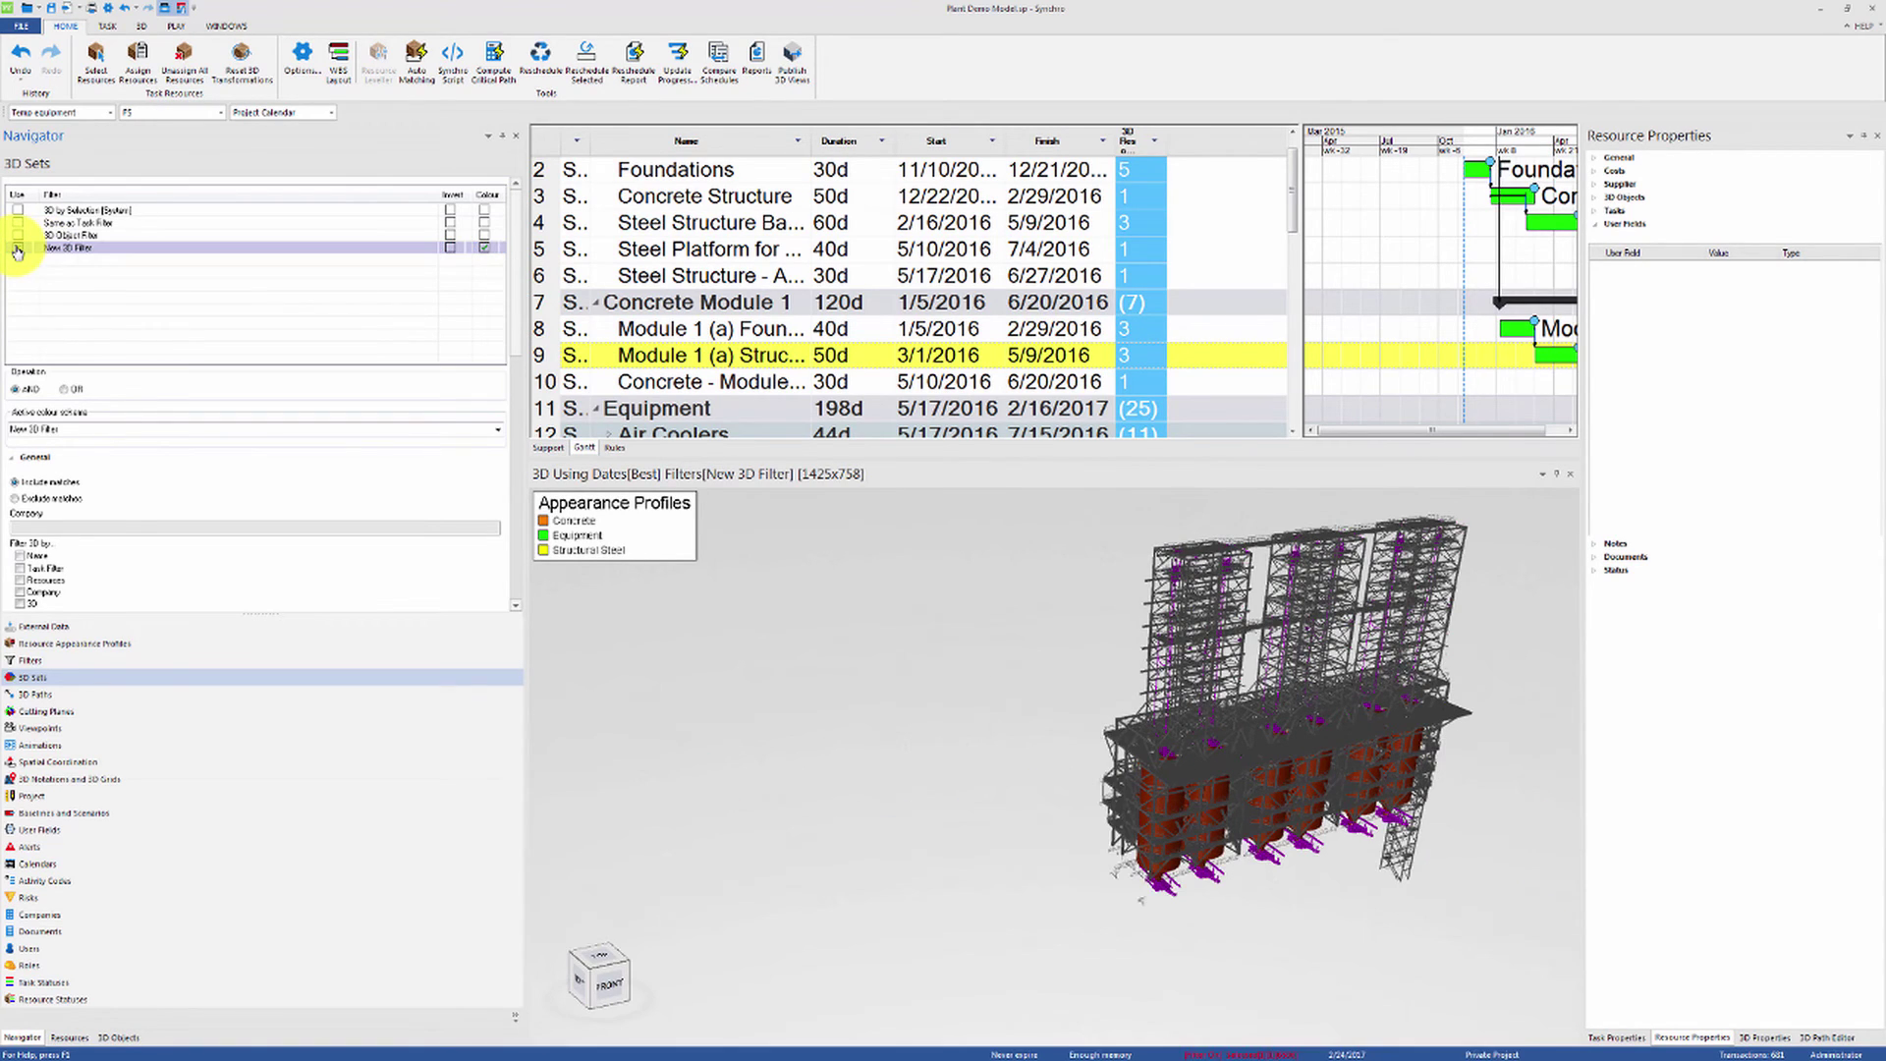
{"action": "left_click", "coordinate": [17, 249]}
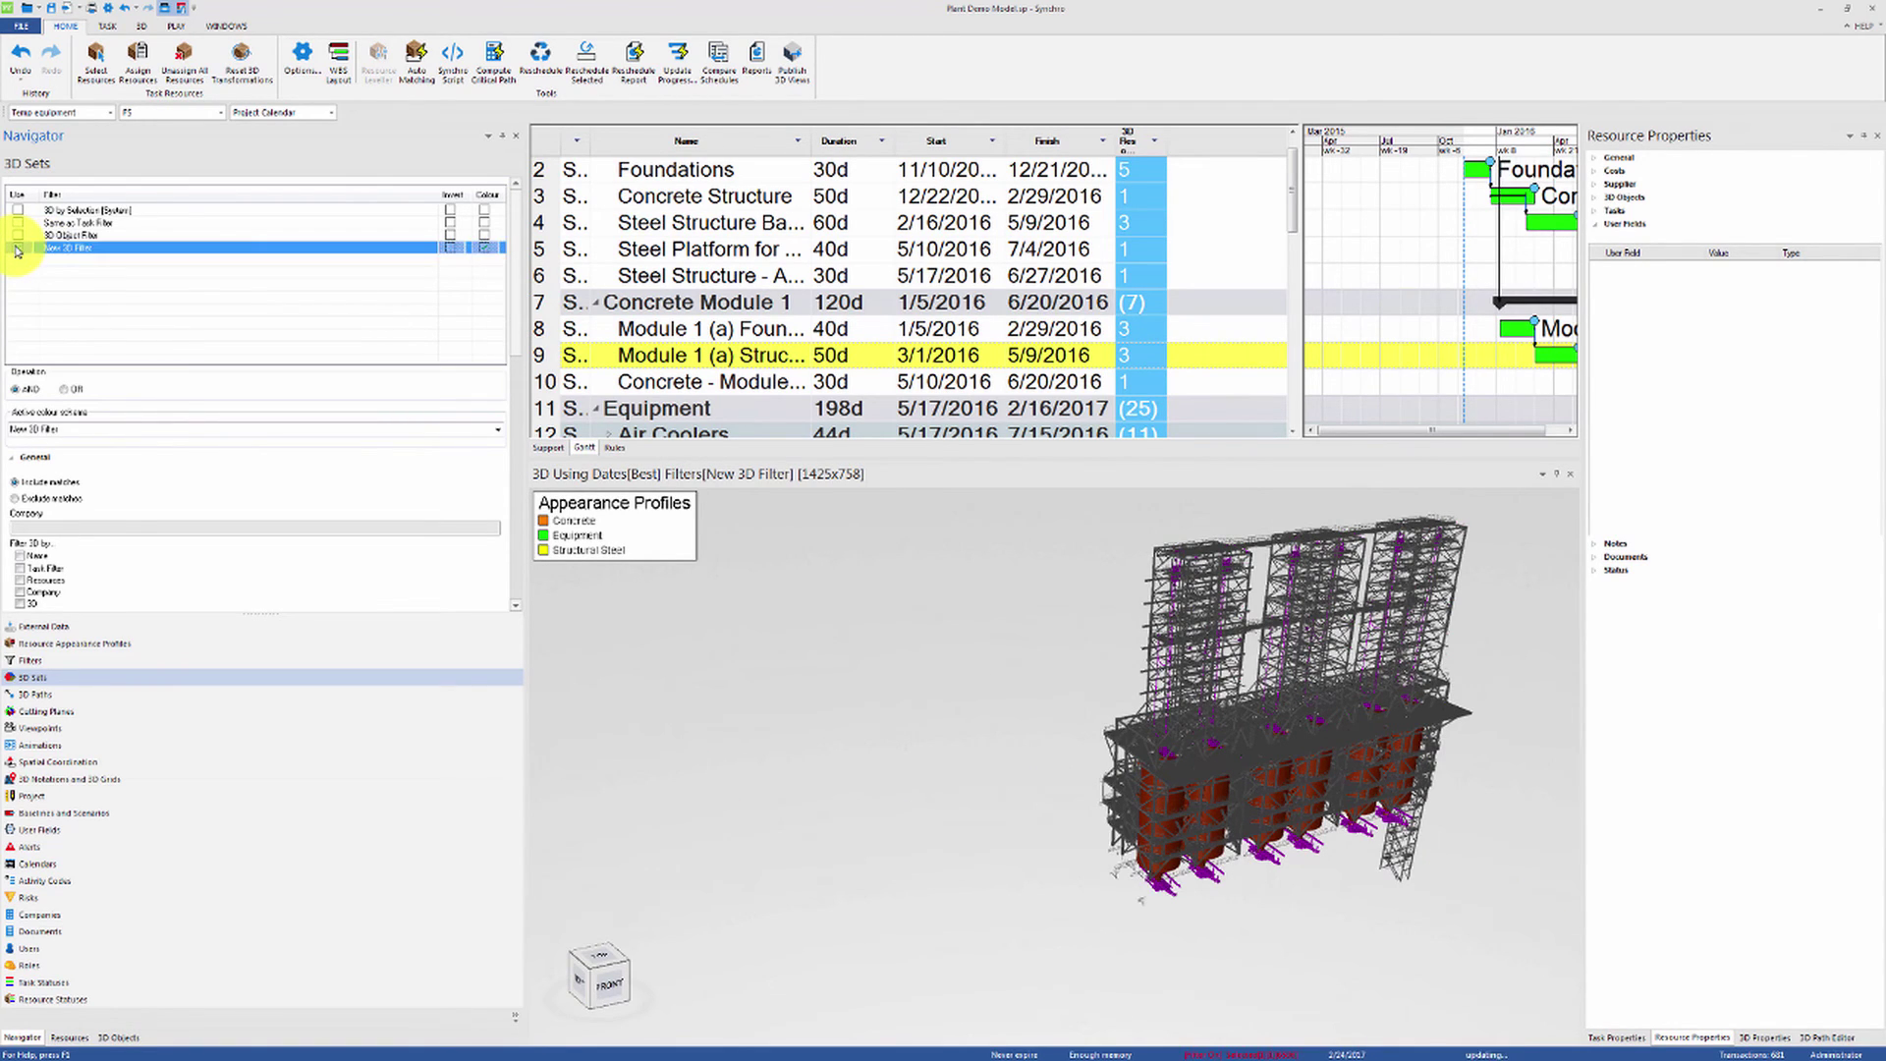
{"action": "left_click", "coordinate": [17, 249]}
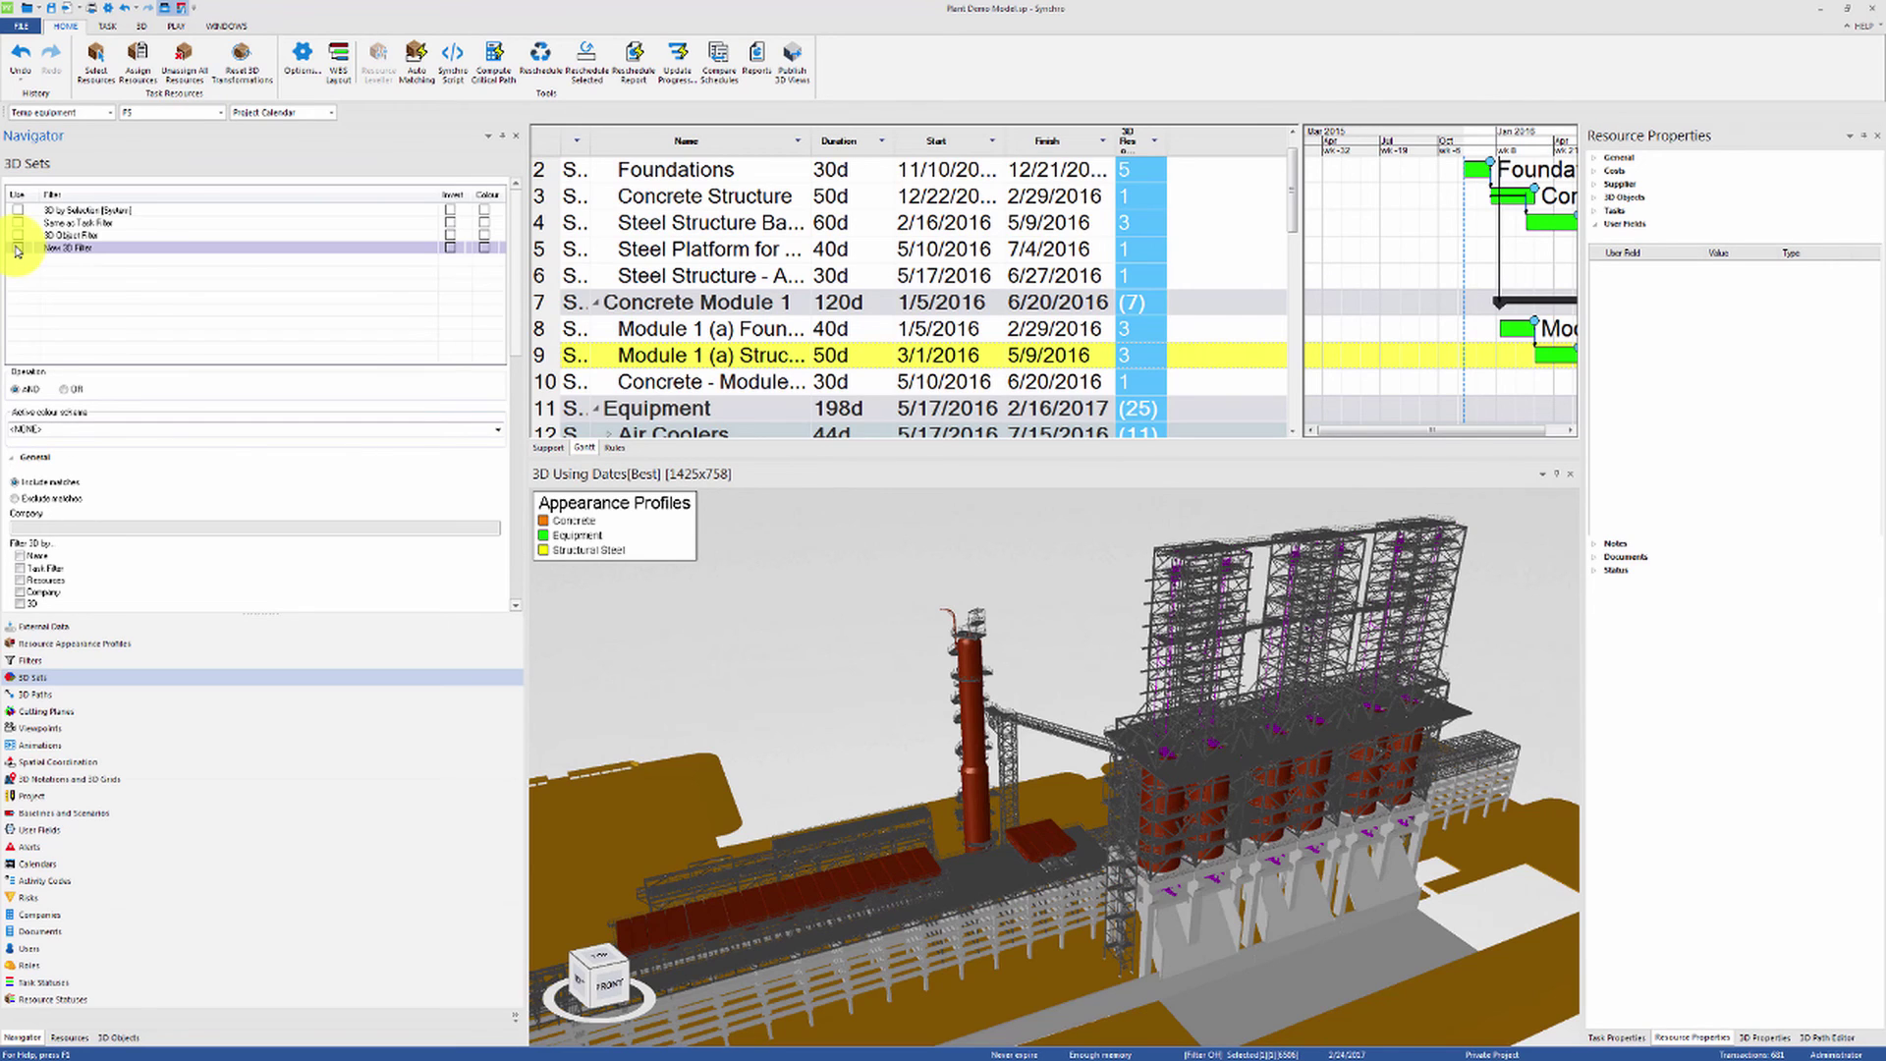
- Select the 3D objects matched by the new 3D filter and open the user field options in their resource properties
{"action": "right_click", "coordinate": [89, 251]}
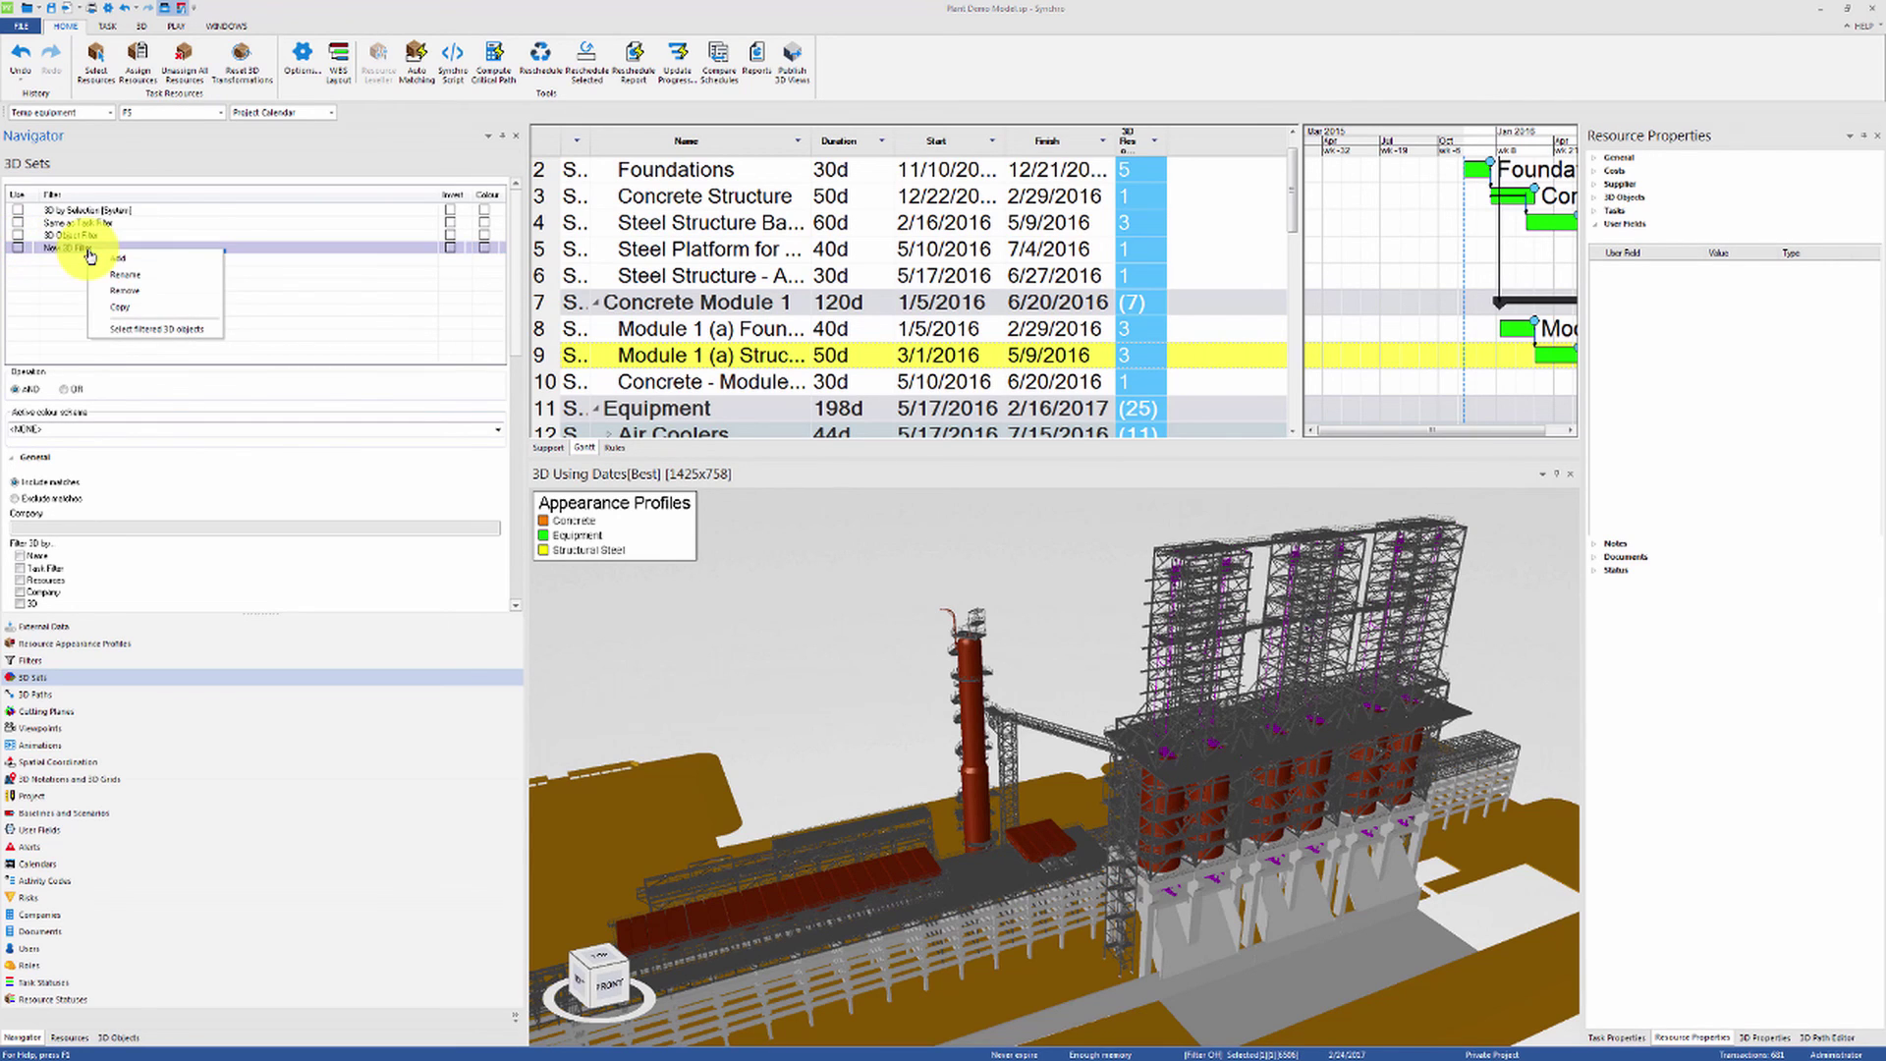
{"action": "left_click", "coordinate": [123, 329]}
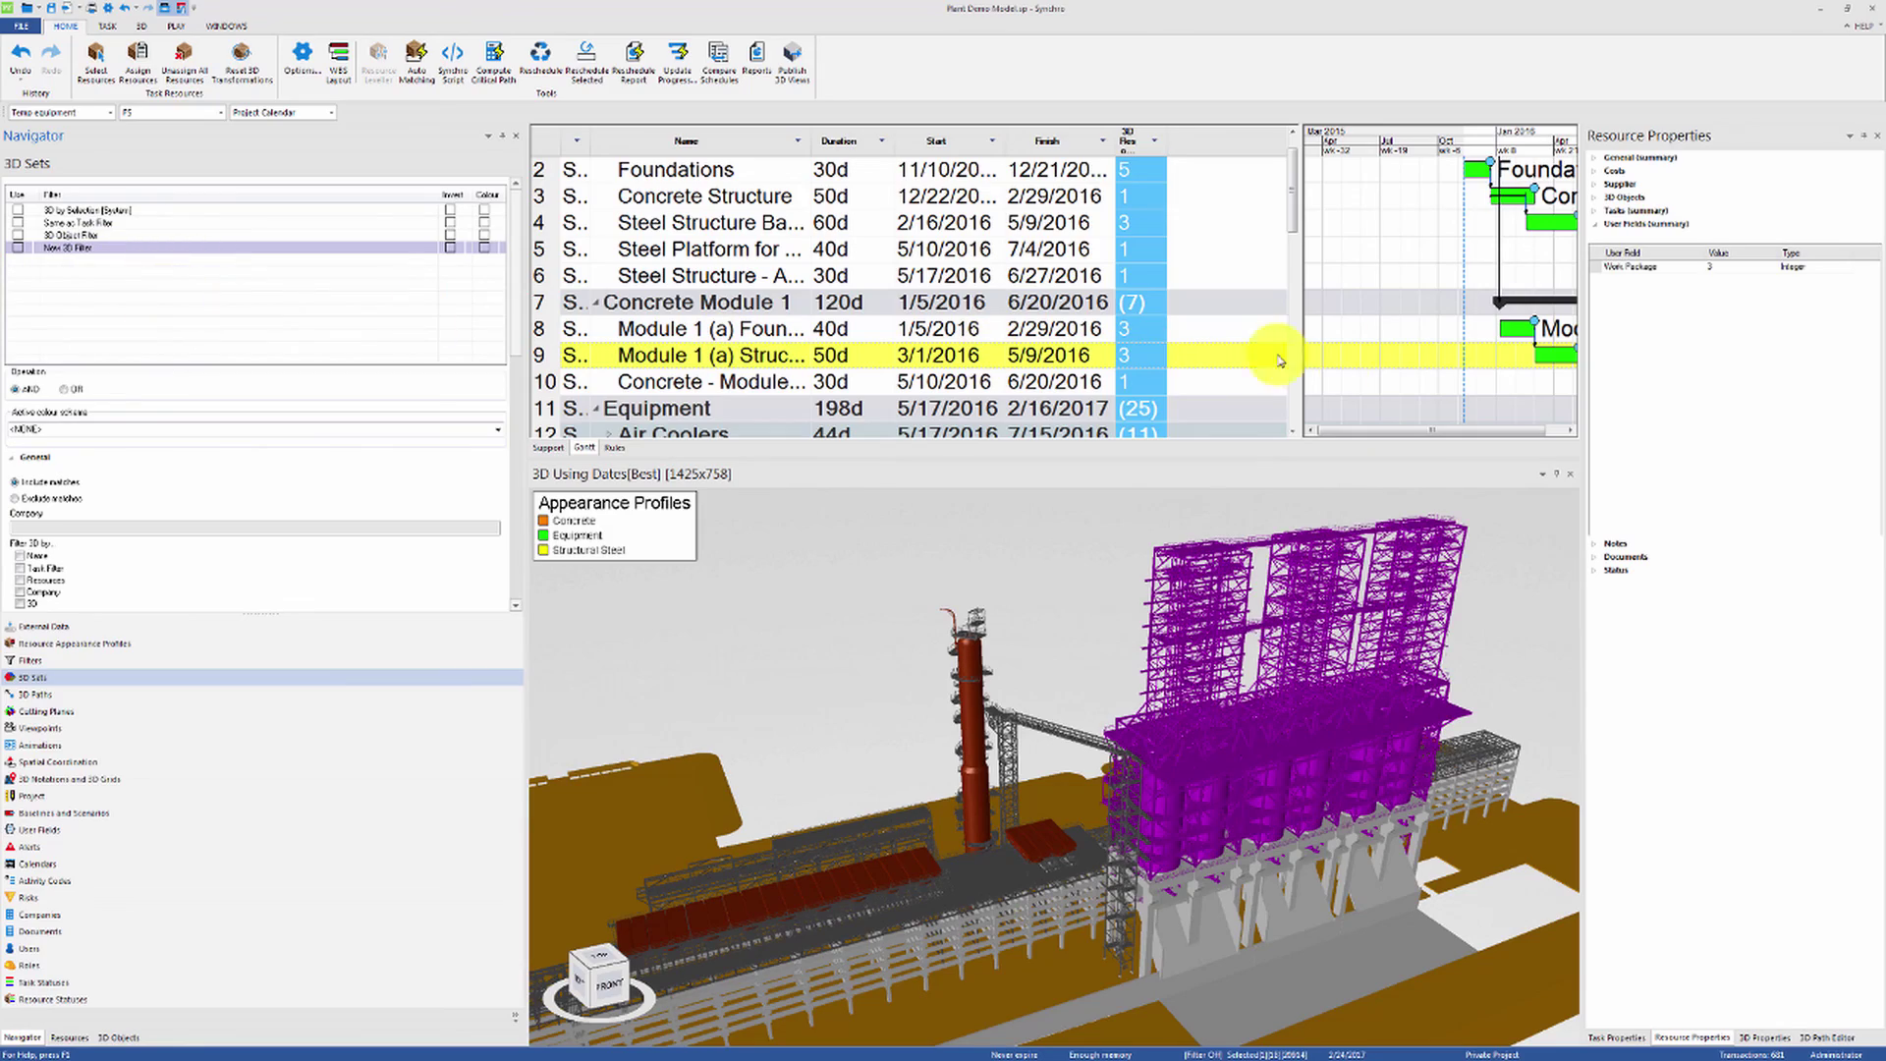
{"action": "right_click", "coordinate": [1704, 318]}
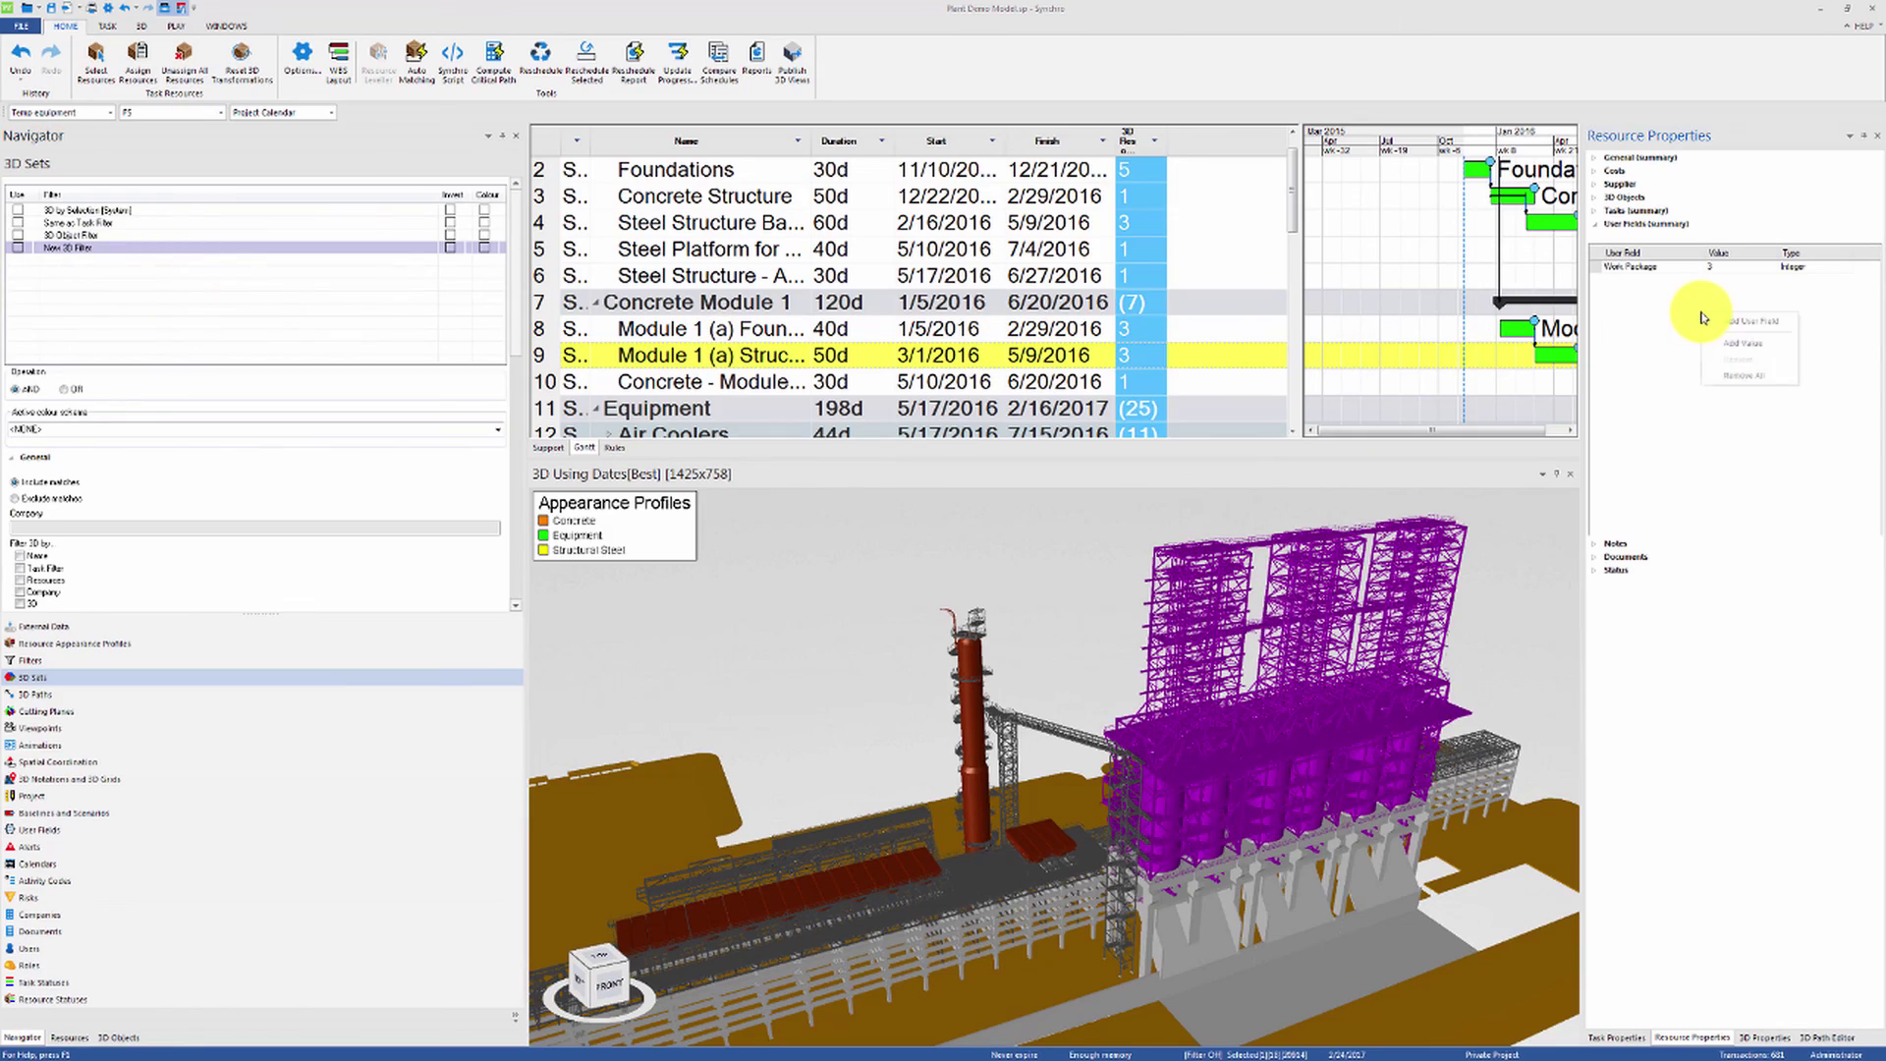